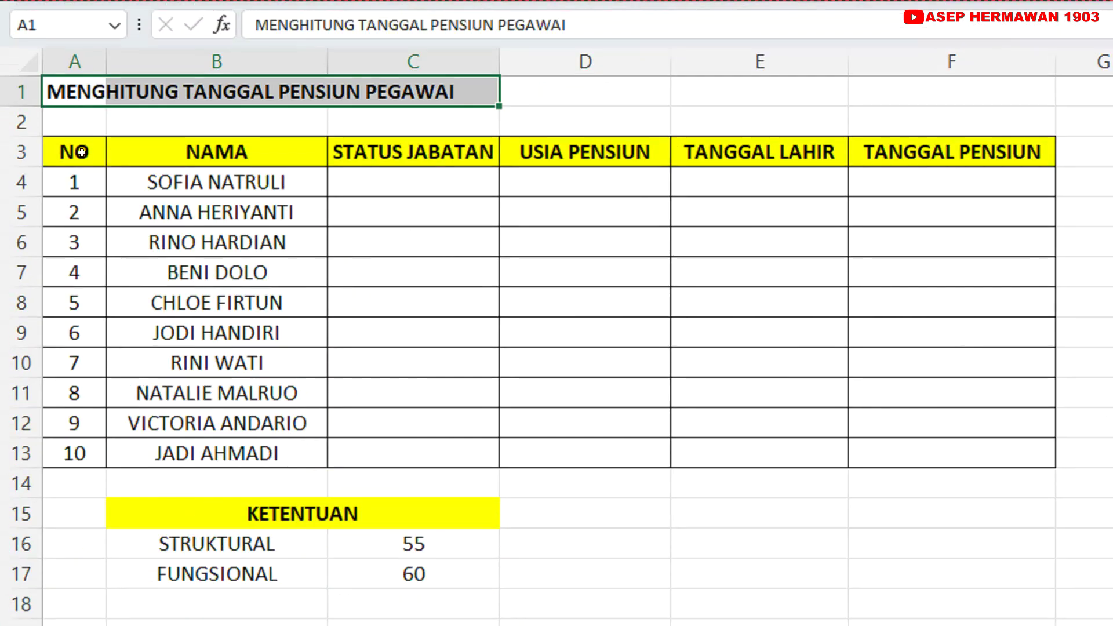
# Step: Look through the employee table's columns, from NO and NAMA to TANGGAL LAHIR and TANGGAL PENSIUN
pyautogui.click(82, 152)
pyautogui.moveTo(225, 154); pyautogui.dragTo(254, 440)
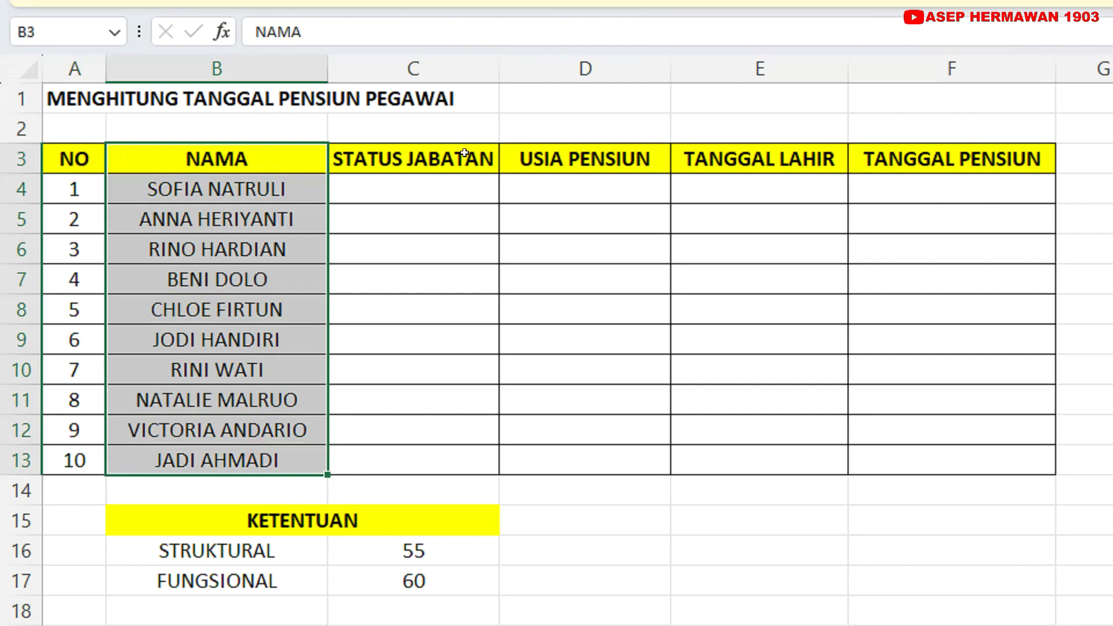
pyautogui.moveTo(412, 152); pyautogui.dragTo(459, 454)
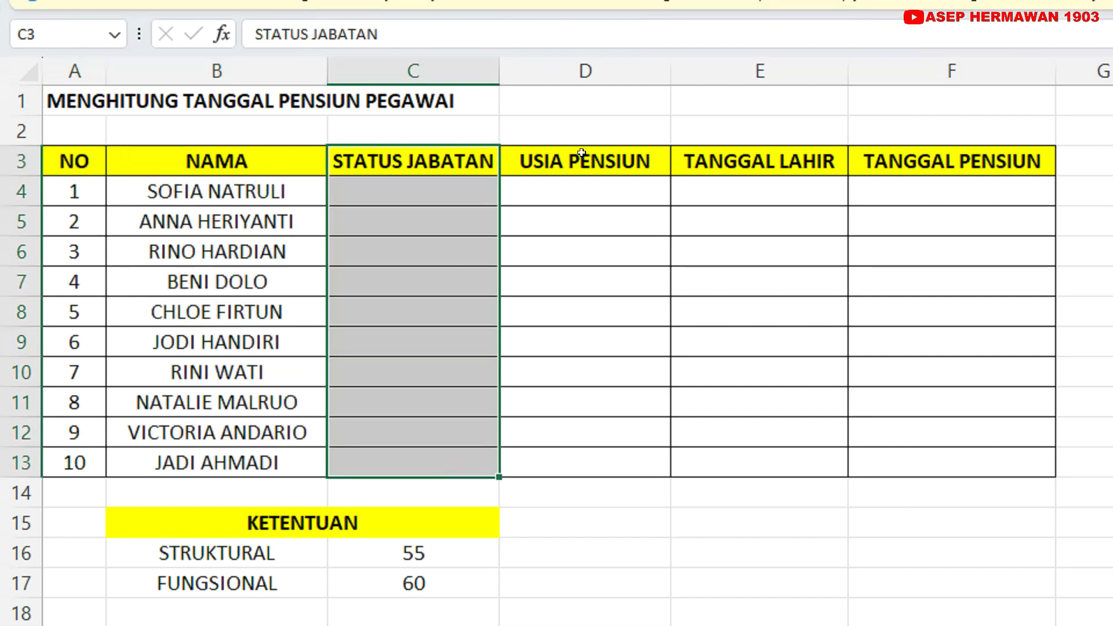
pyautogui.moveTo(580, 157); pyautogui.dragTo(604, 459)
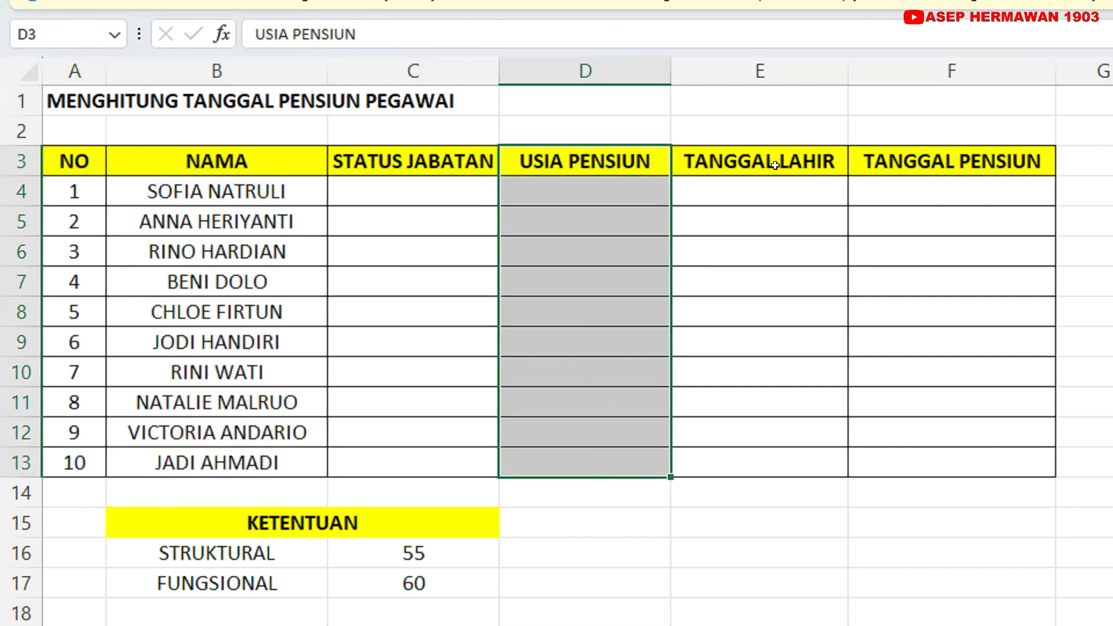
pyautogui.moveTo(754, 161); pyautogui.dragTo(777, 449)
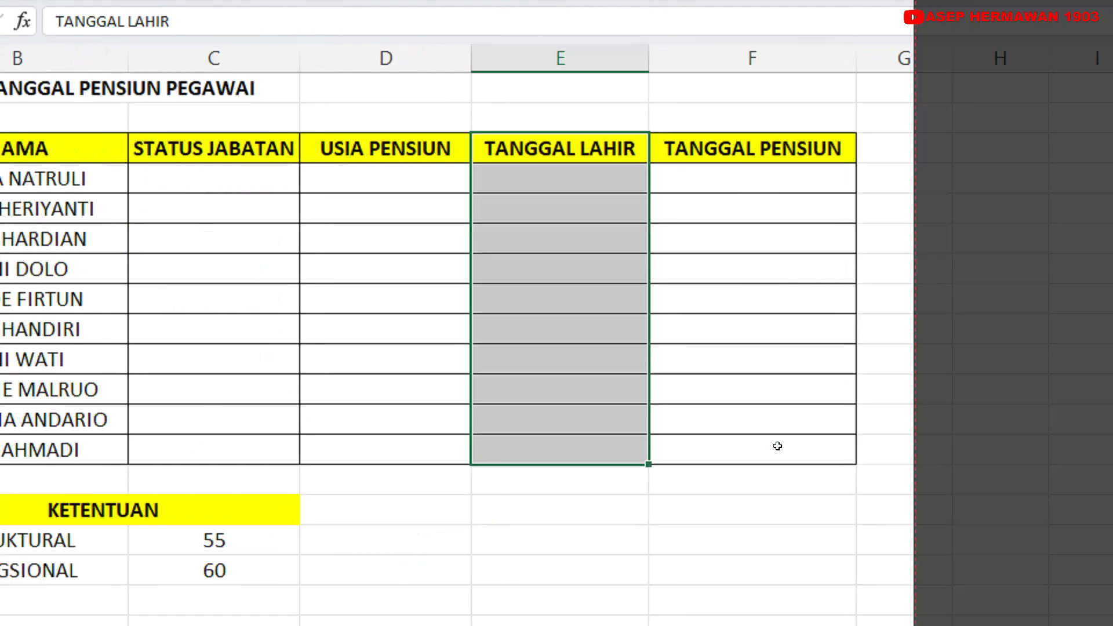
pyautogui.moveTo(951, 152); pyautogui.dragTo(995, 395)
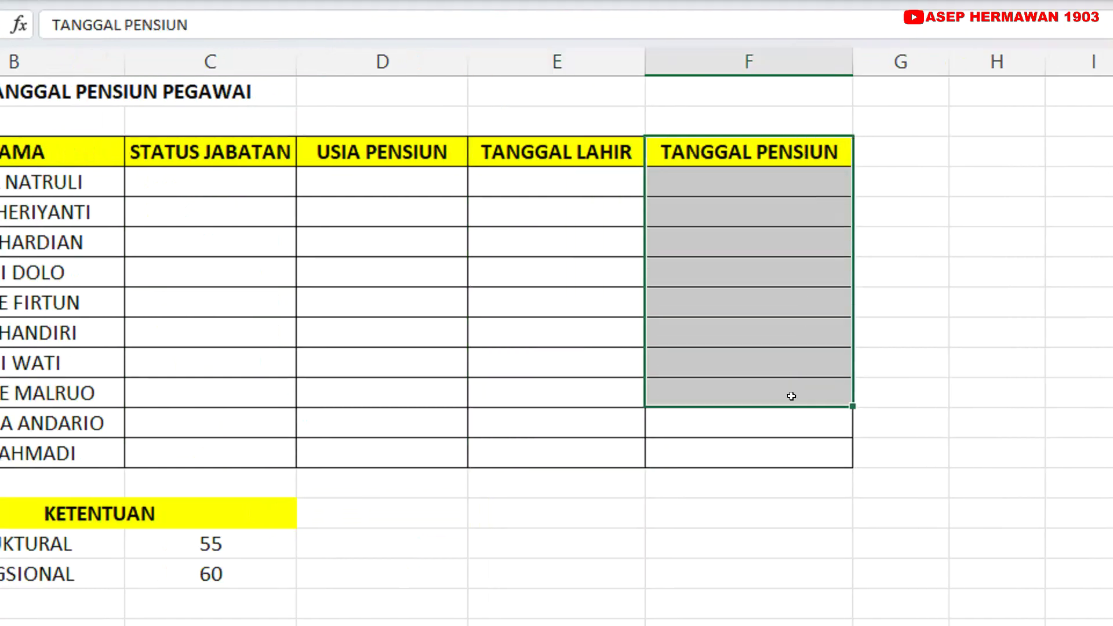
pyautogui.moveTo(791, 396); pyautogui.dragTo(781, 454)
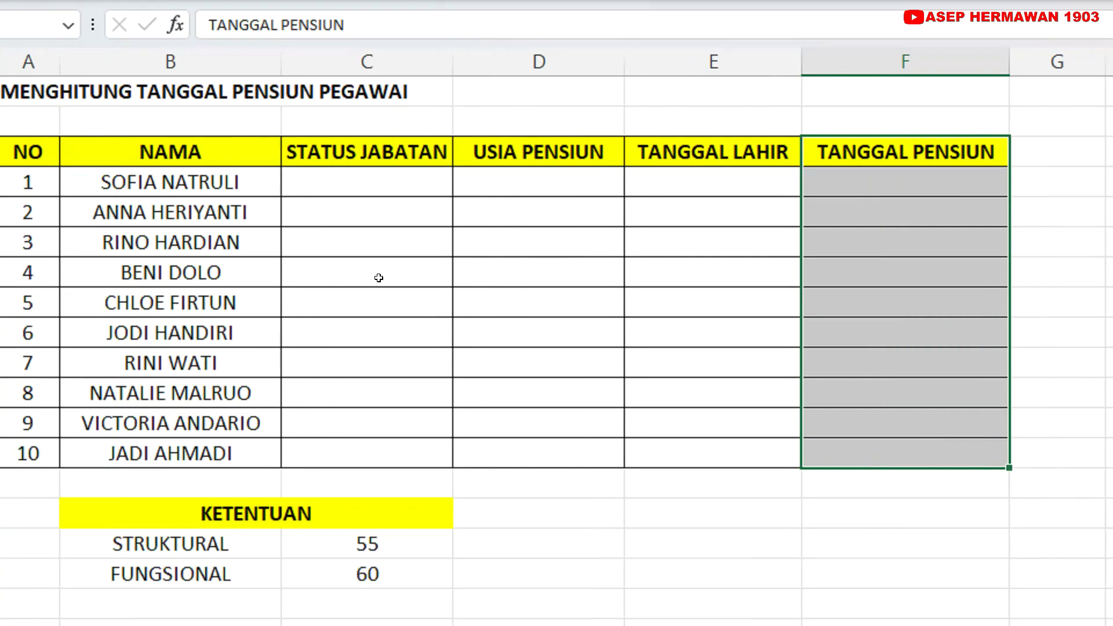
# Step: Examine the STATUS JABATAN and USIA PENSIUN columns alongside the KETENTUAN rules for STRUKTURAL and FUNGSIONAL positions
pyautogui.moveTo(390, 152); pyautogui.dragTo(390, 454)
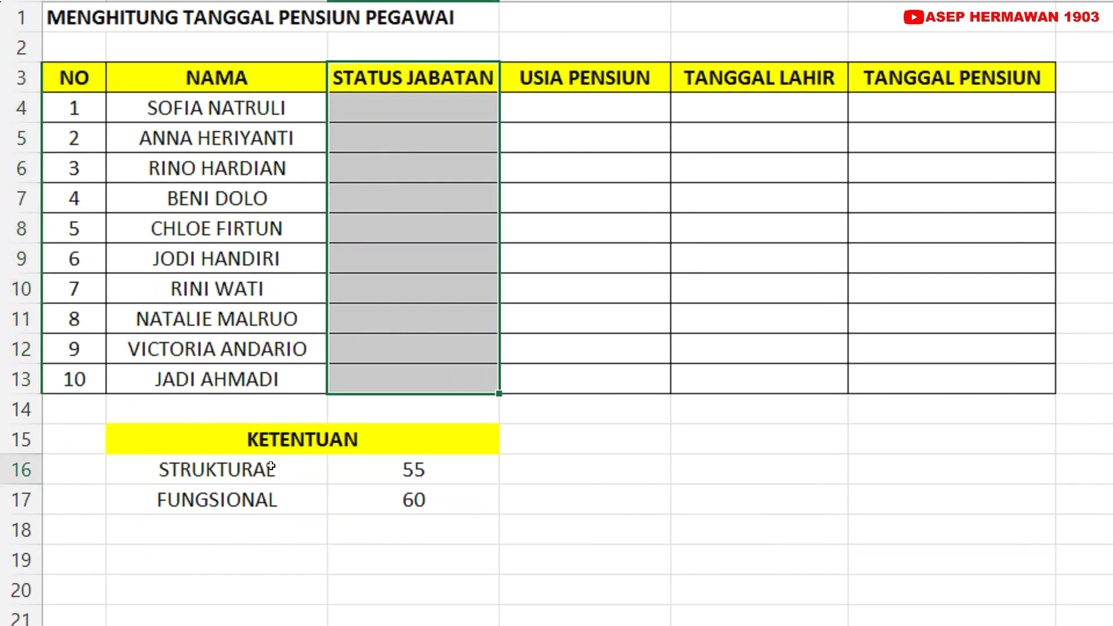
pyautogui.click(232, 574)
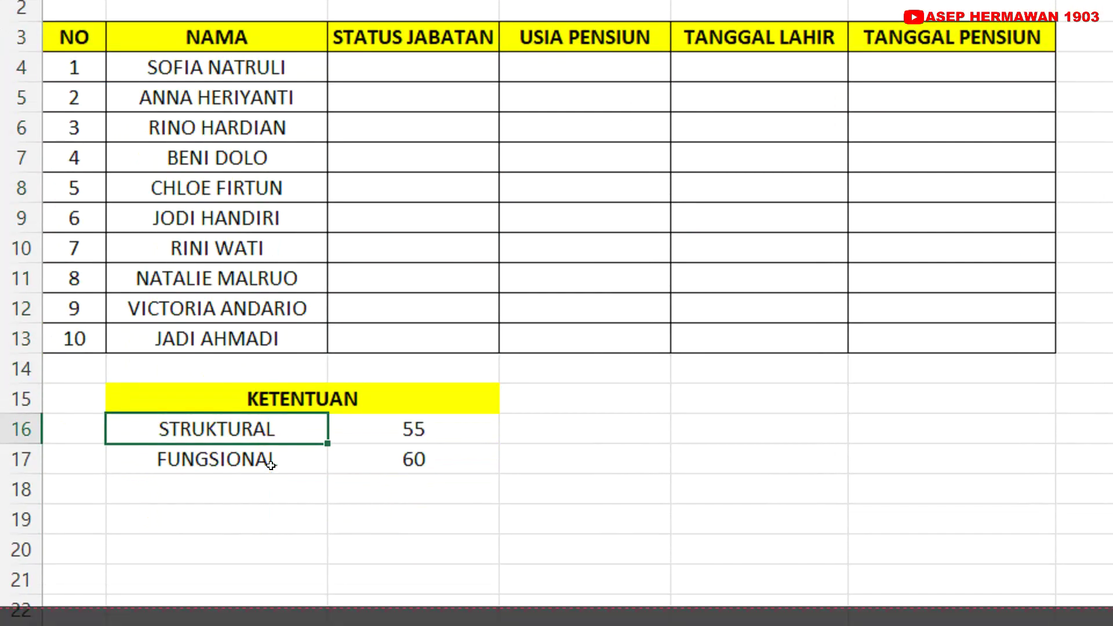
pyautogui.click(267, 459)
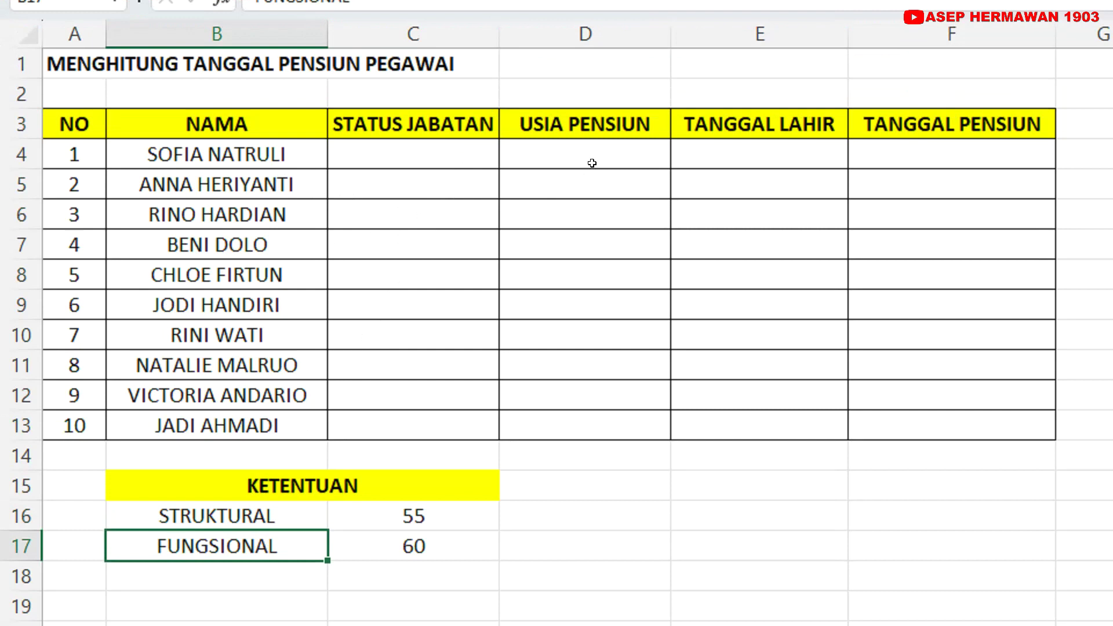
pyautogui.moveTo(592, 163); pyautogui.dragTo(581, 425)
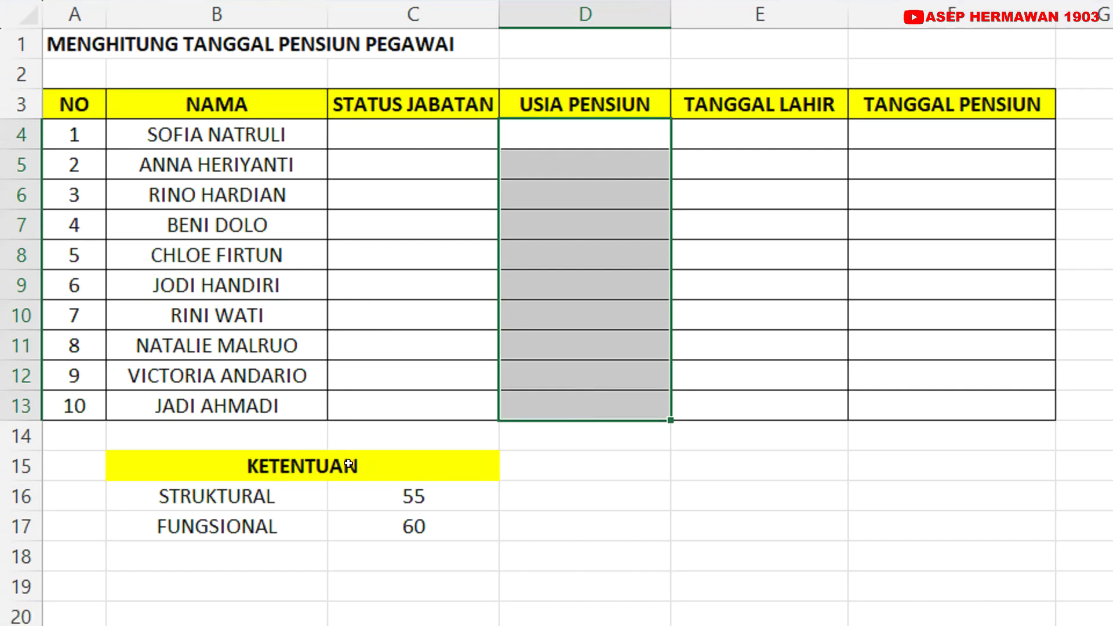
pyautogui.click(351, 486)
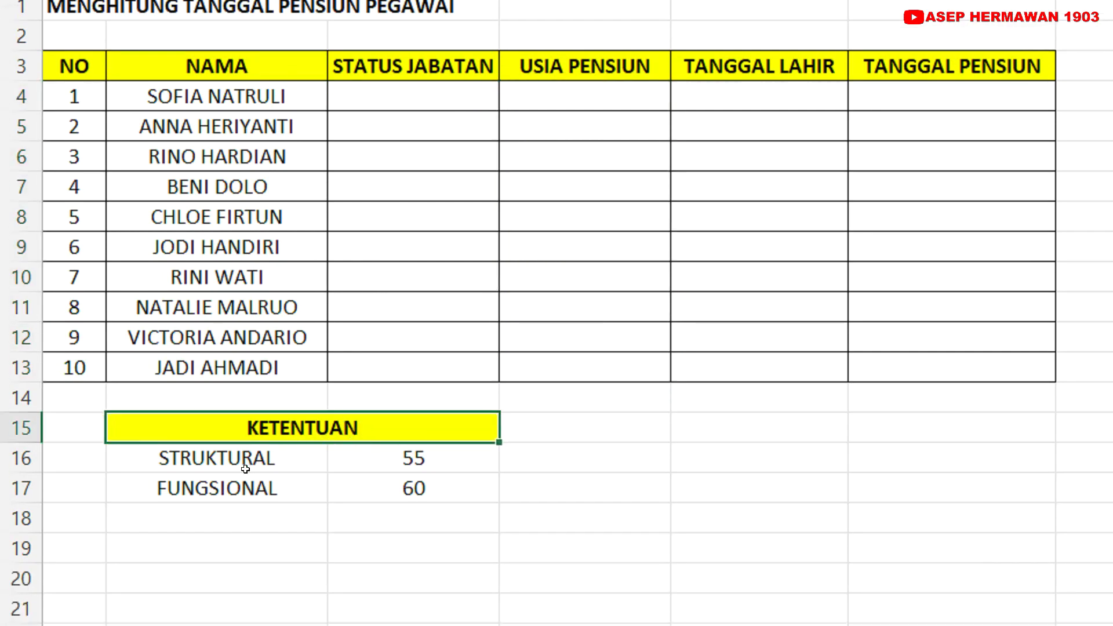
pyautogui.click(236, 483)
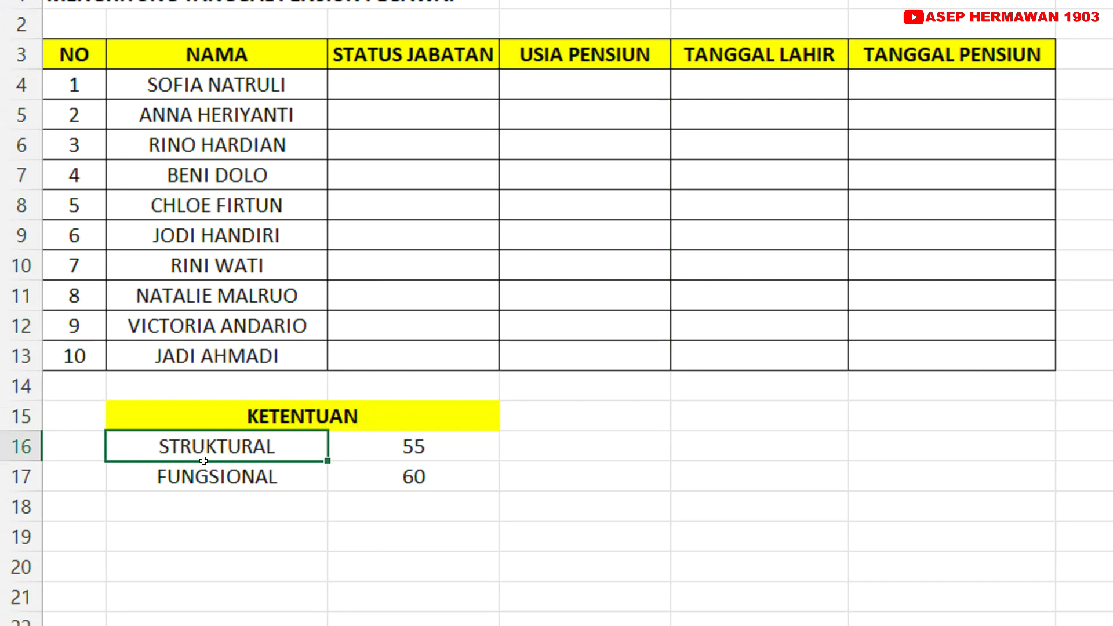
pyautogui.click(415, 434)
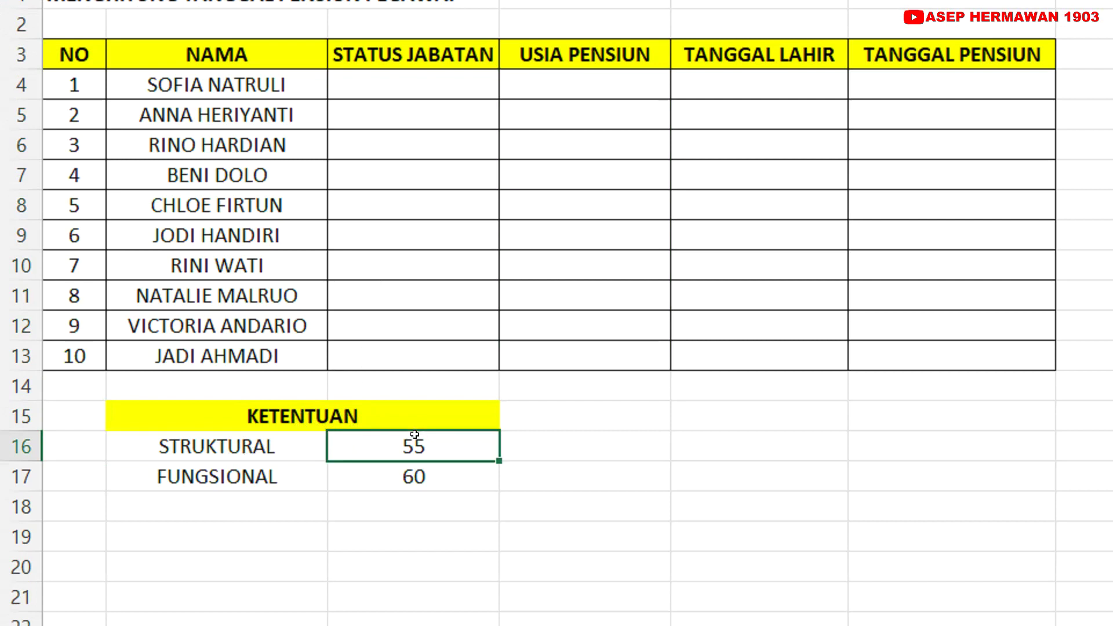
pyautogui.click(218, 475)
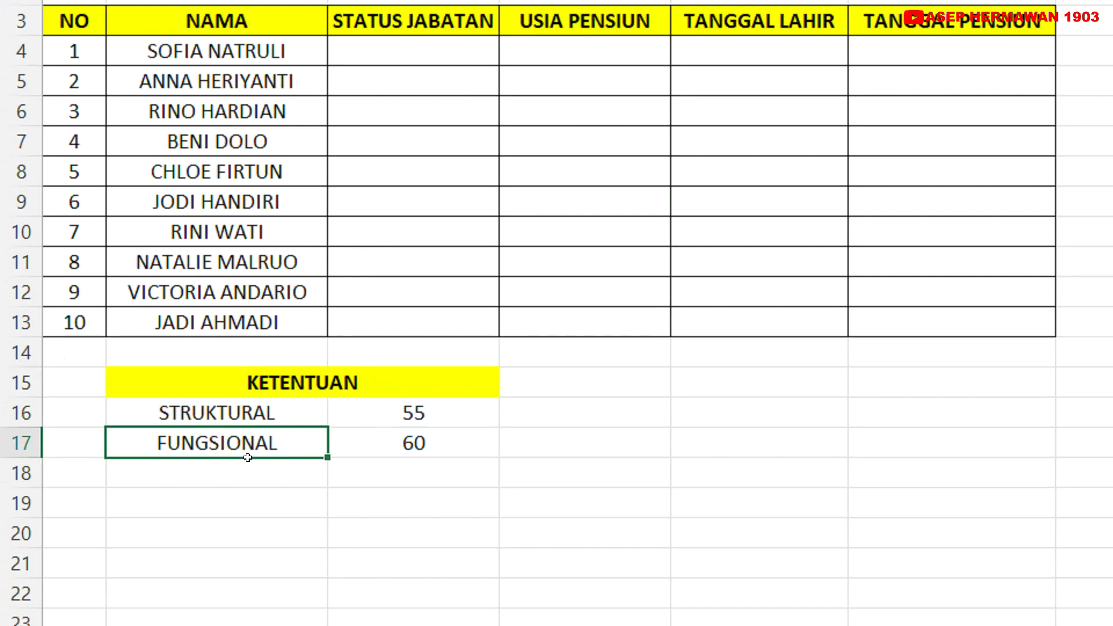
pyautogui.click(413, 436)
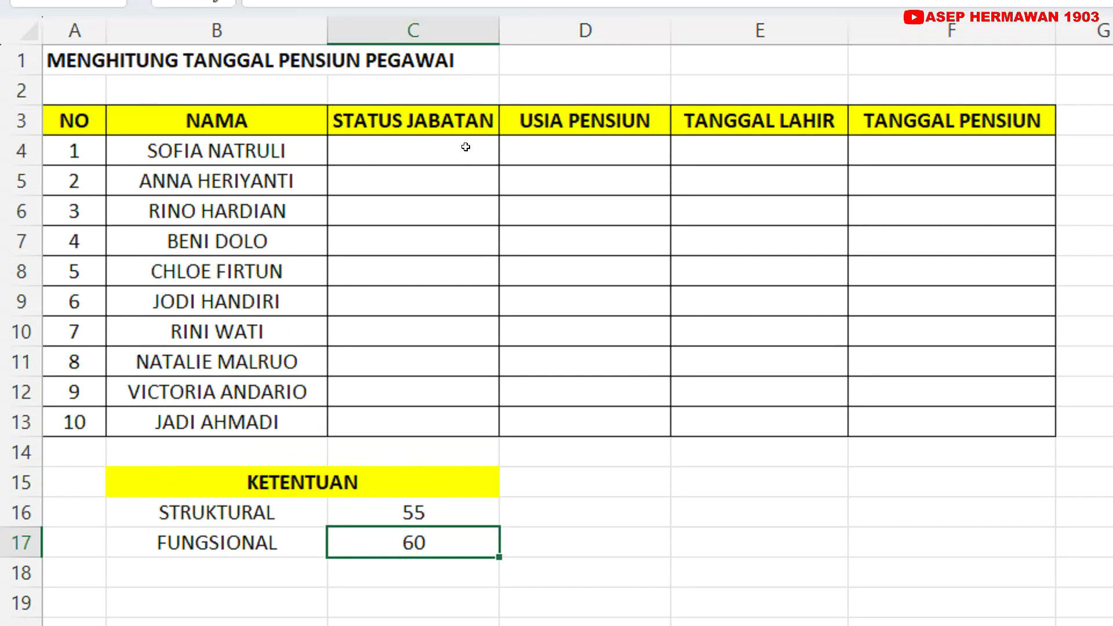
# Step: Review the empty status, retirement age, birth date and retirement date columns and how they relate to each other
pyautogui.moveTo(468, 51); pyautogui.dragTo(464, 292)
pyautogui.moveTo(463, 398); pyautogui.dragTo(462, 416)
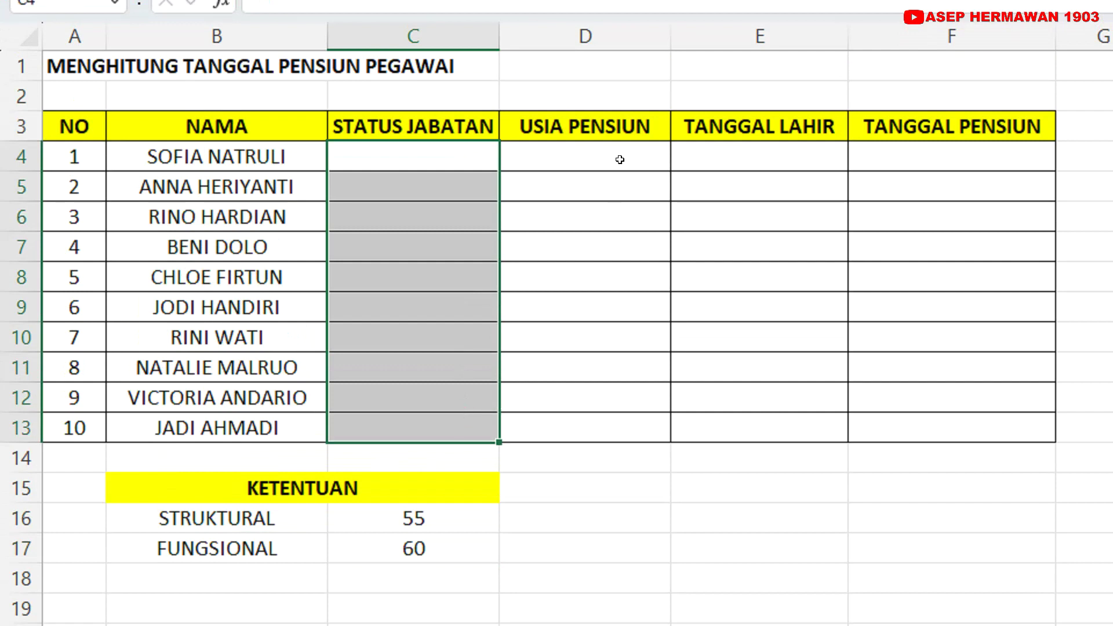
pyautogui.moveTo(618, 156); pyautogui.dragTo(597, 424)
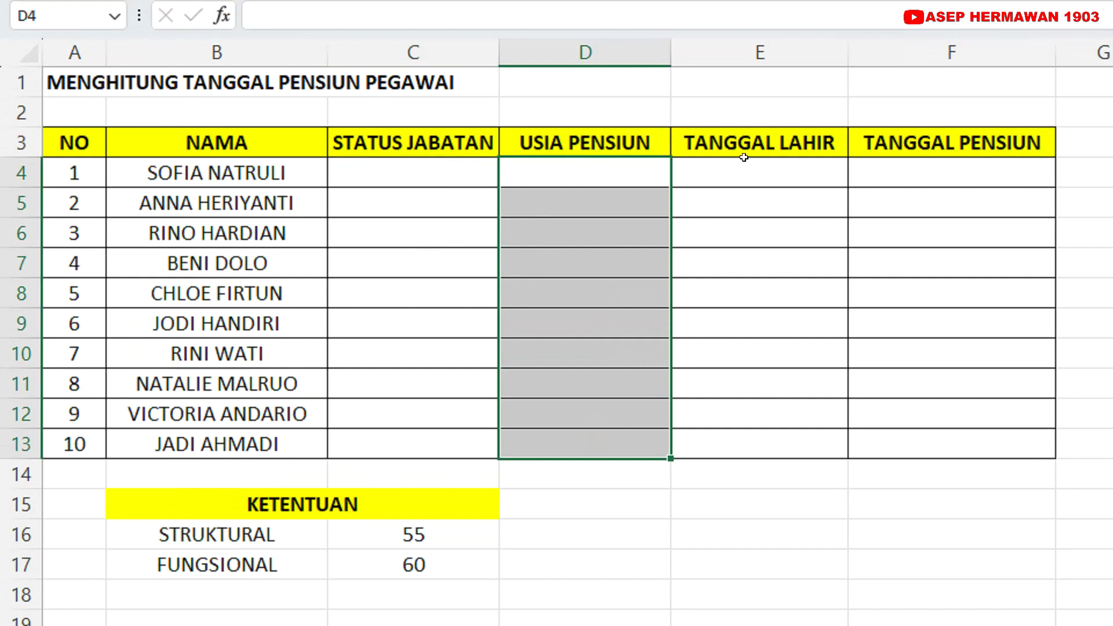
pyautogui.moveTo(746, 147); pyautogui.dragTo(776, 440)
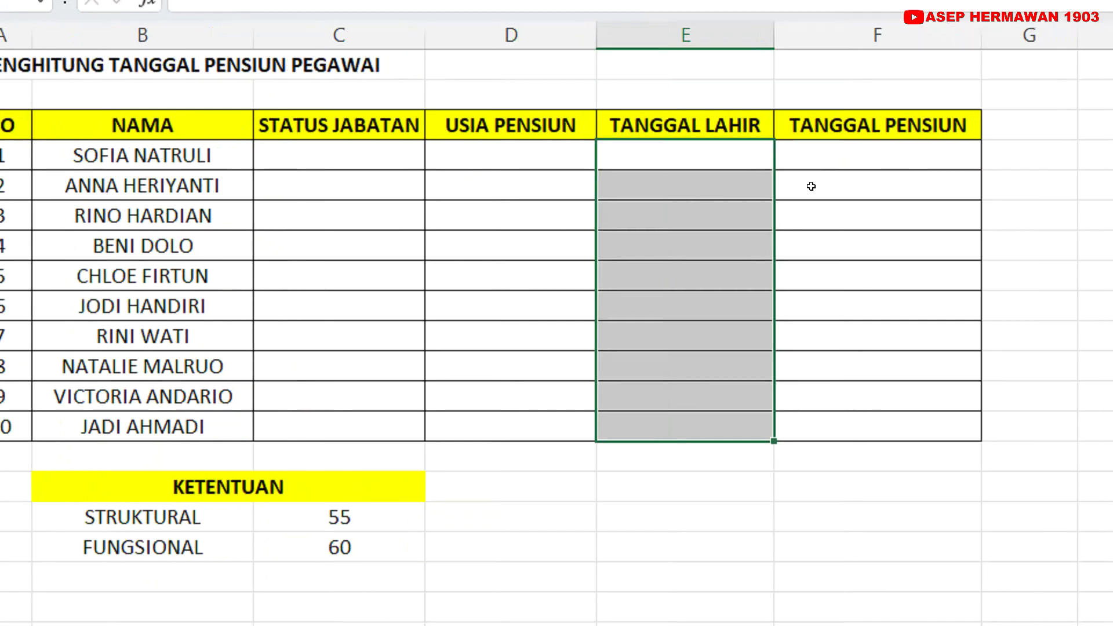
pyautogui.moveTo(868, 156); pyautogui.dragTo(798, 421)
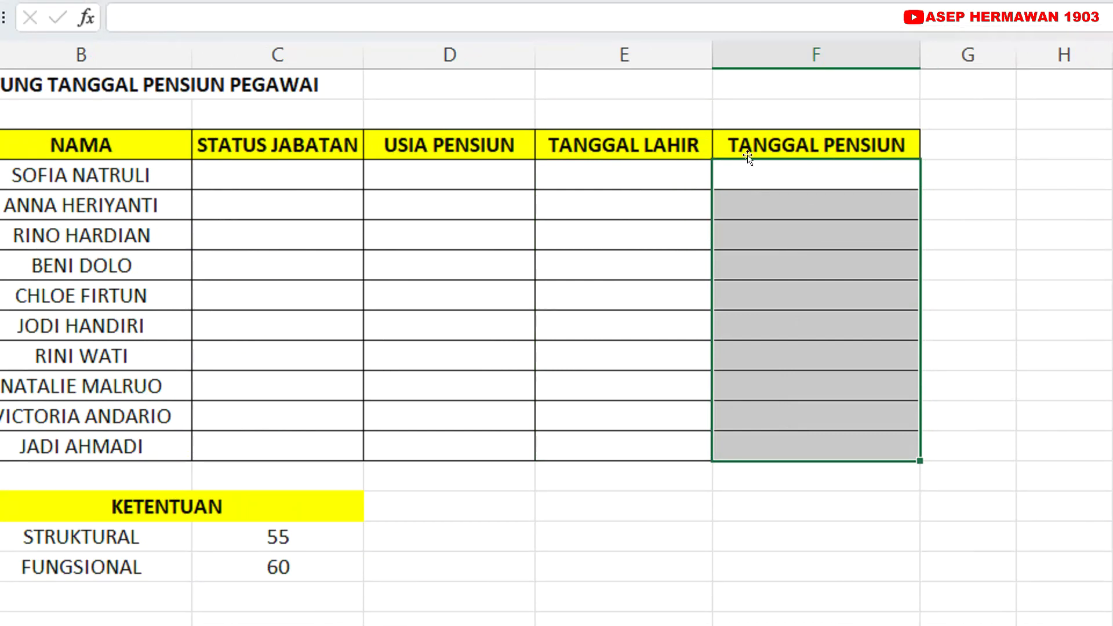
pyautogui.click(714, 136)
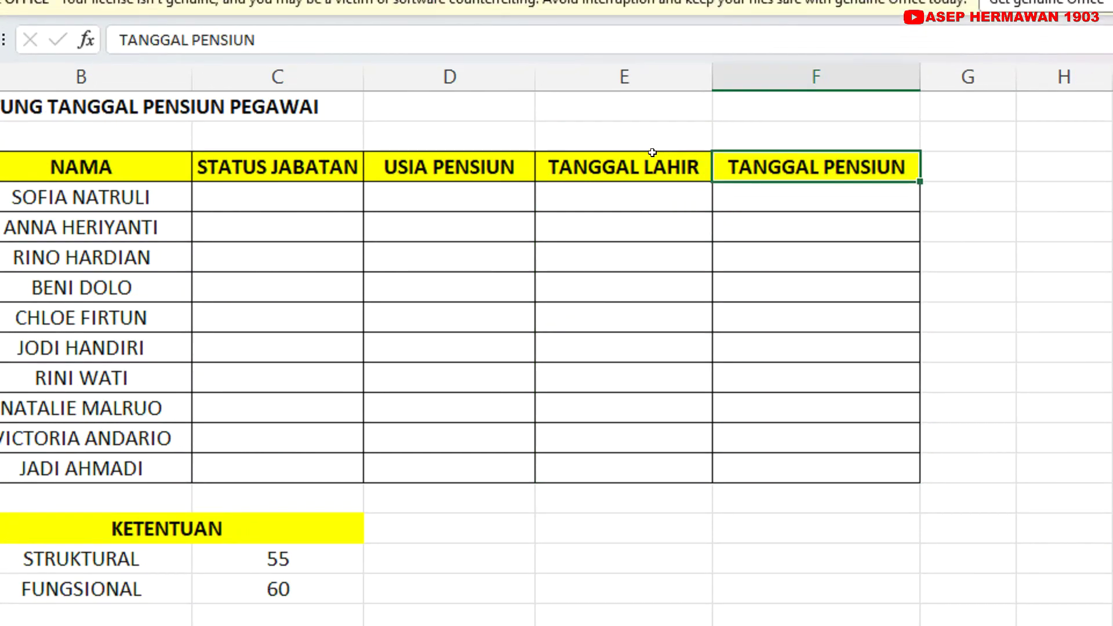
pyautogui.click(632, 158)
pyautogui.click(822, 157)
pyautogui.click(577, 165)
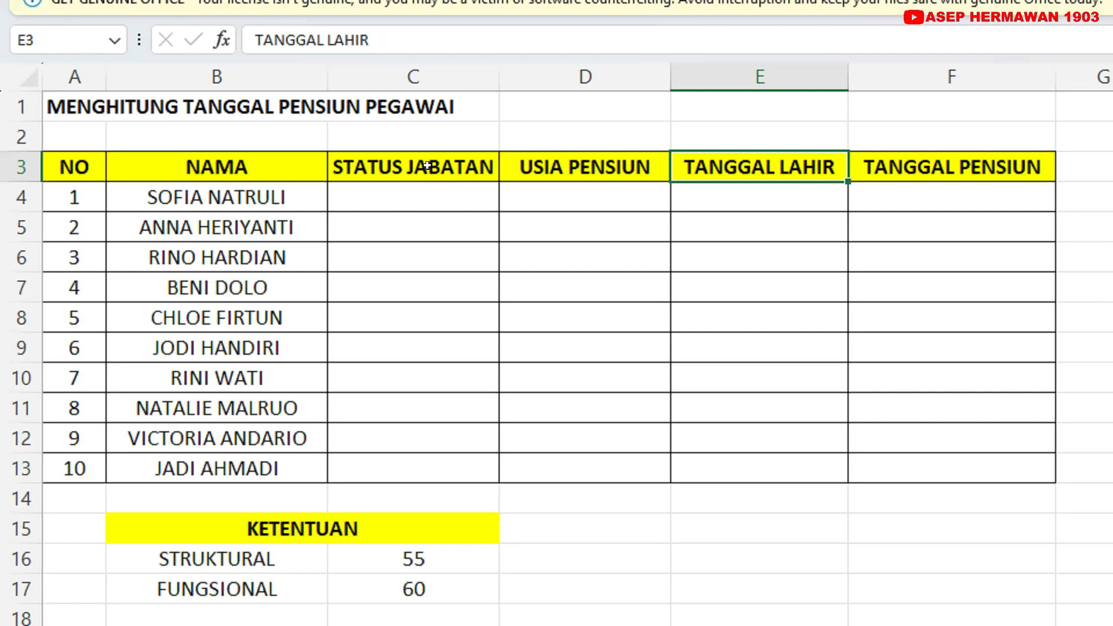
# Step: Compare the empty STATUS JABATAN column with the two position types listed in the KETENTUAN table
pyautogui.moveTo(427, 166); pyautogui.dragTo(425, 461)
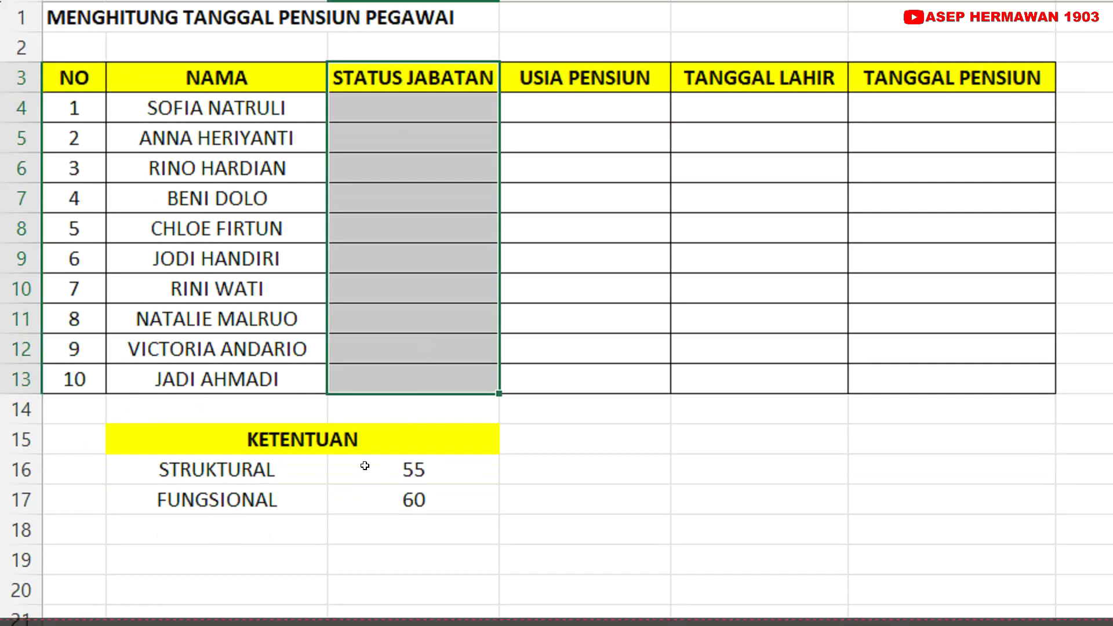
pyautogui.click(281, 558)
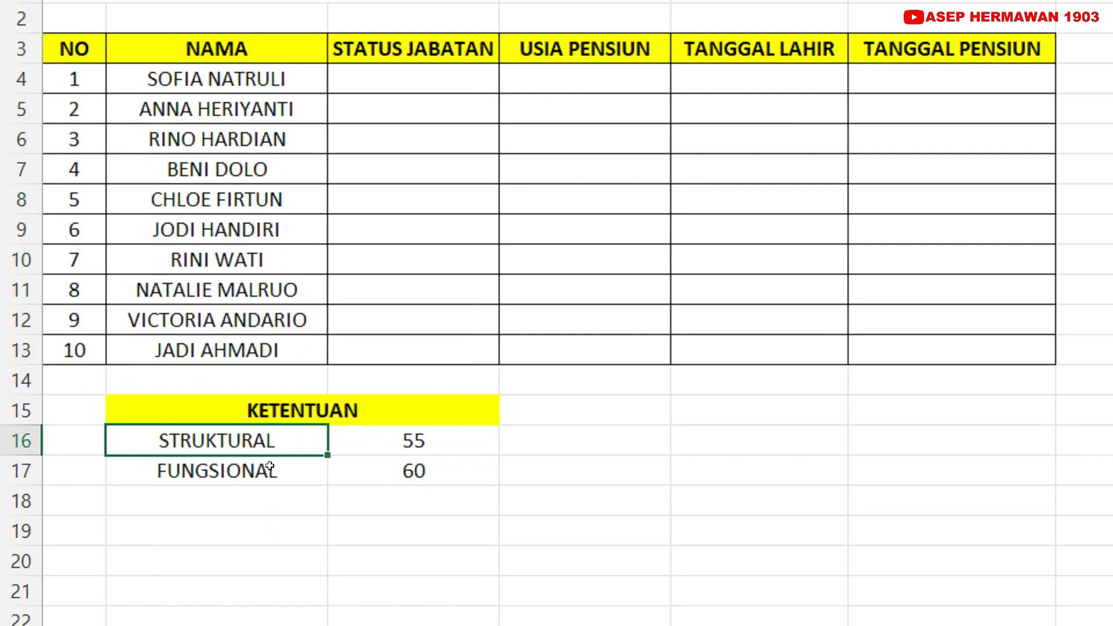
pyautogui.click(269, 498)
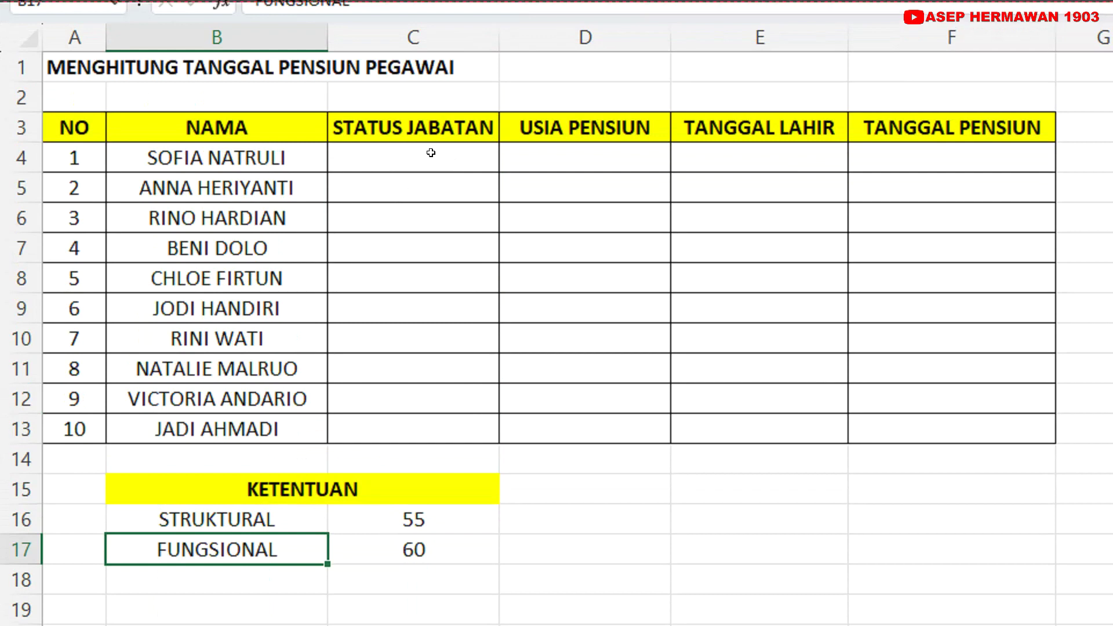
pyautogui.moveTo(428, 158); pyautogui.dragTo(410, 423)
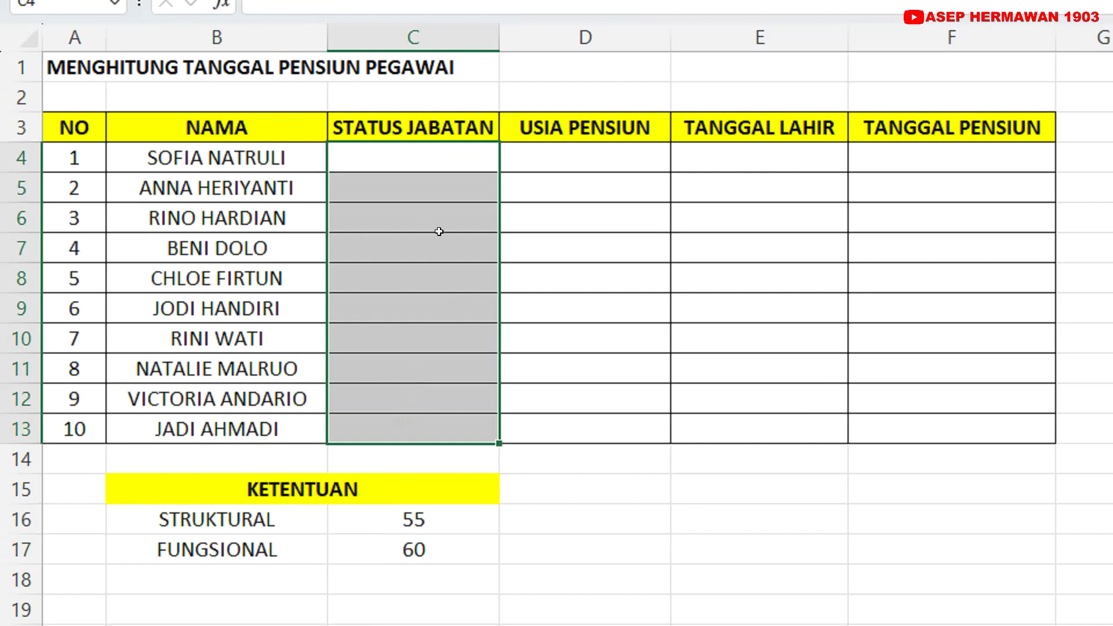
# Step: Add data validation to cell C4 that allows a List with the source =$B$16:$B$17
pyautogui.click(441, 228)
pyautogui.click(450, 153)
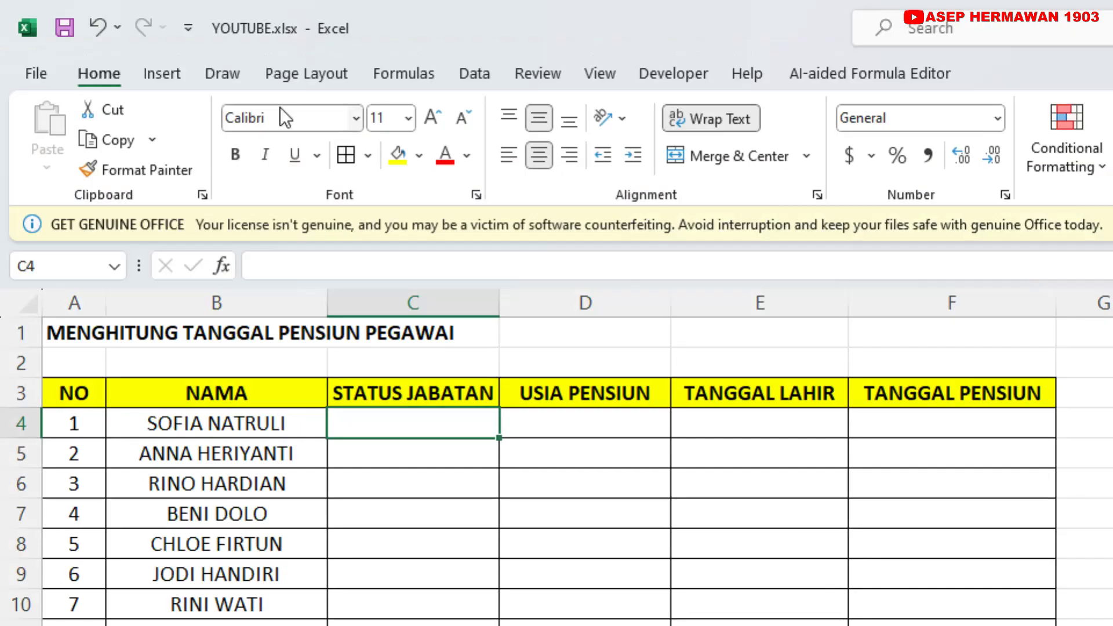
pyautogui.click(479, 78)
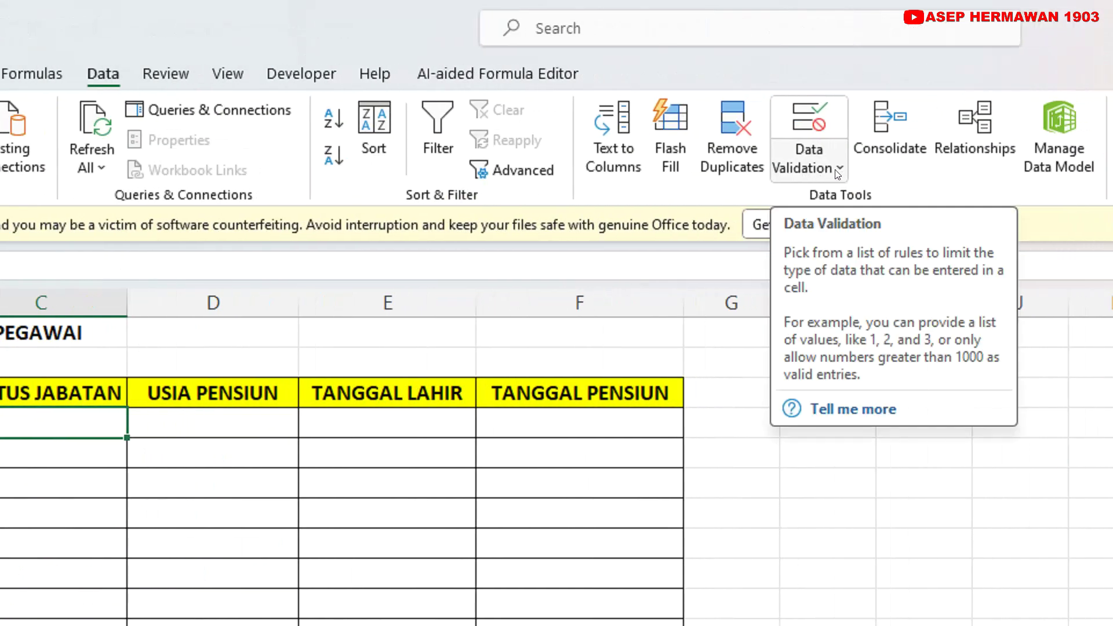
pyautogui.click(837, 172)
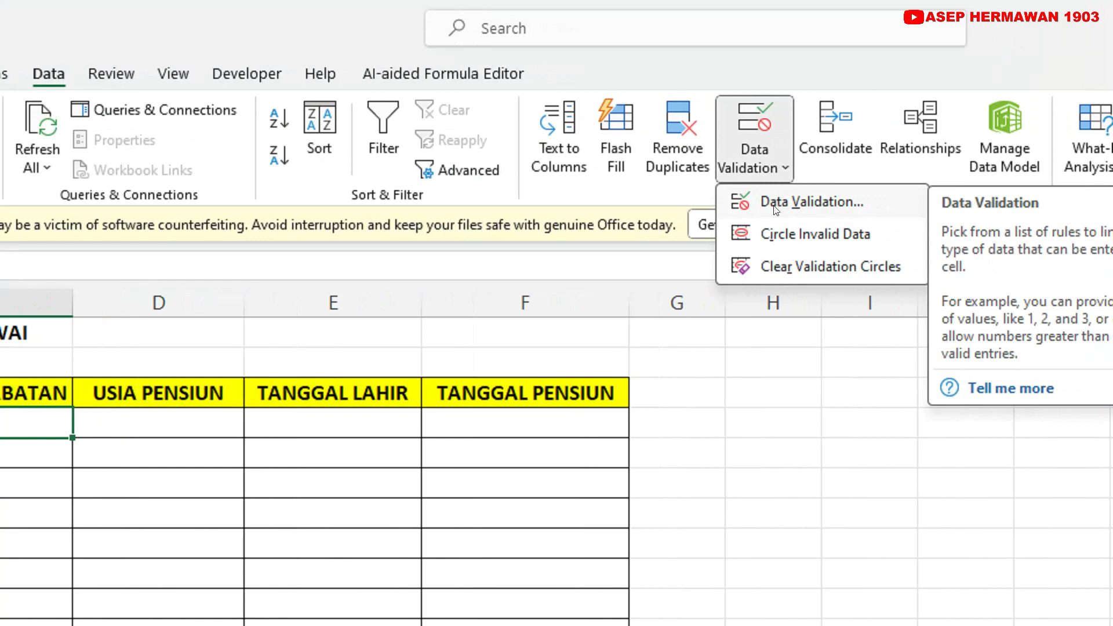
pyautogui.click(829, 203)
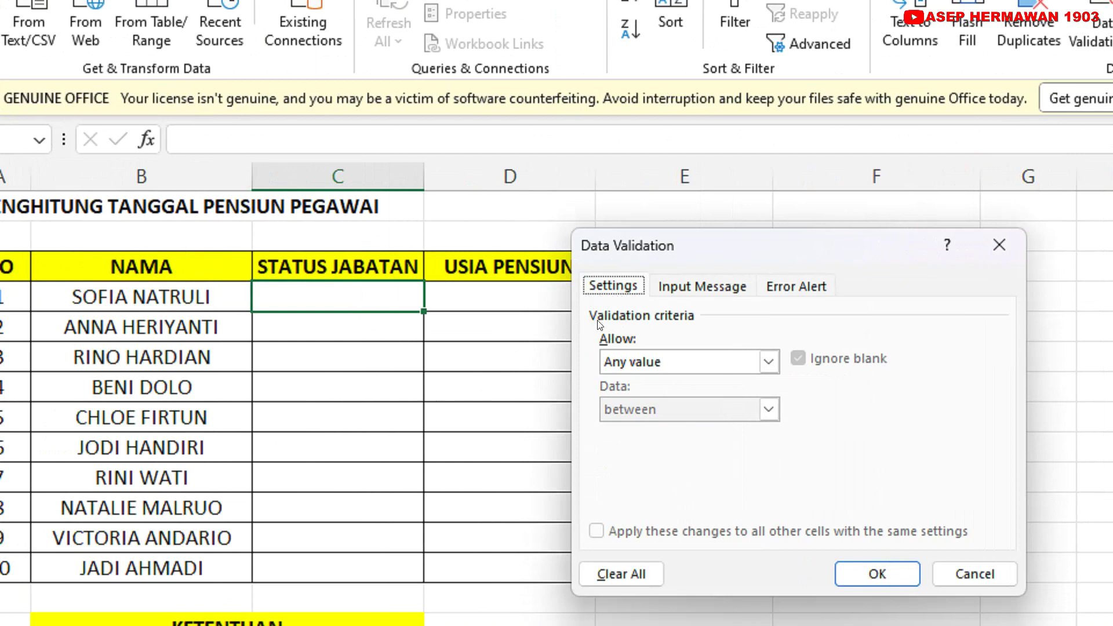
pyautogui.click(767, 362)
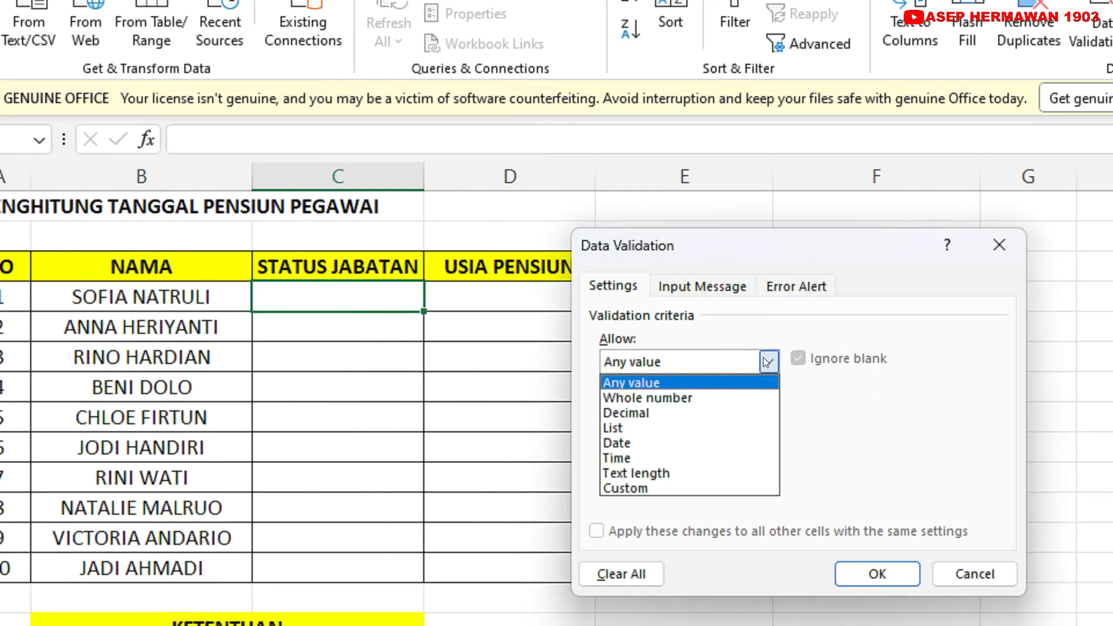
pyautogui.click(640, 430)
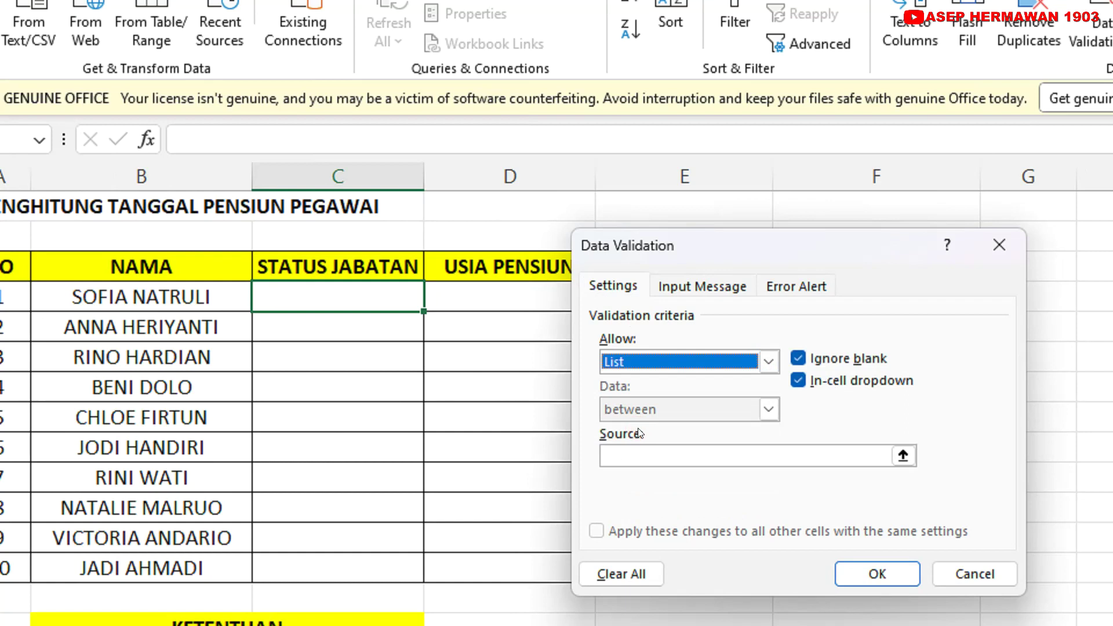
pyautogui.click(624, 456)
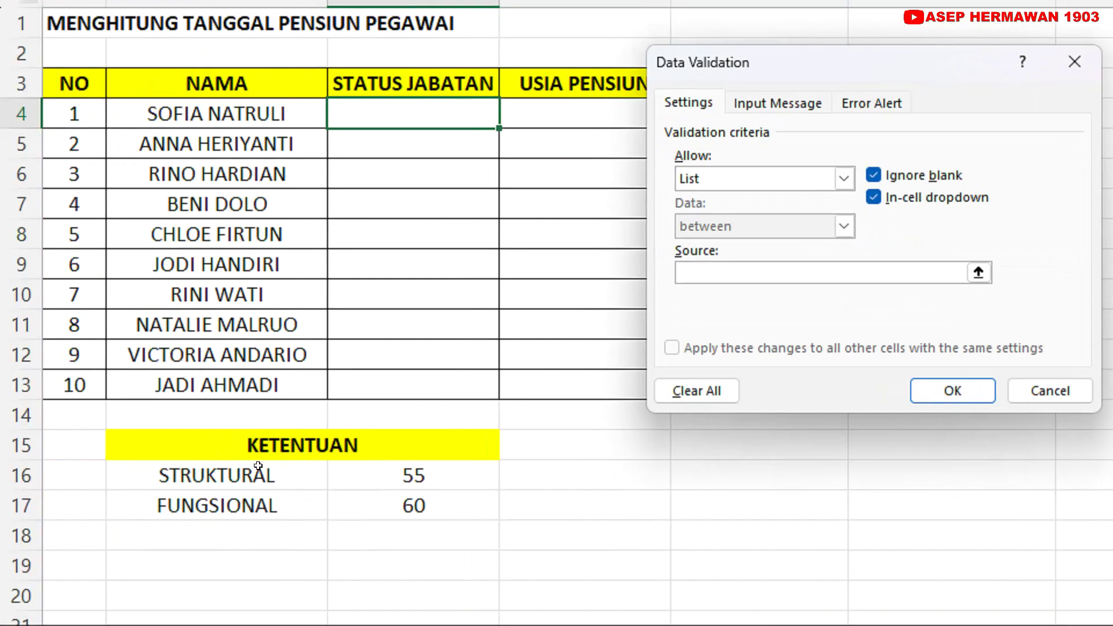
pyautogui.click(258, 470)
pyautogui.moveTo(258, 470); pyautogui.dragTo(257, 505)
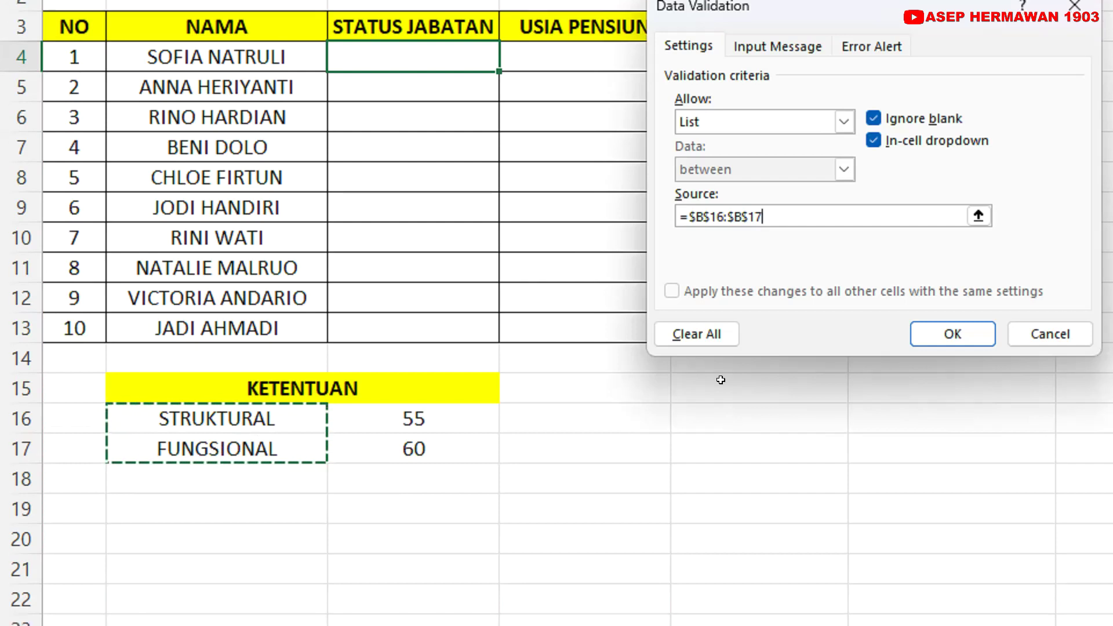
pyautogui.click(952, 335)
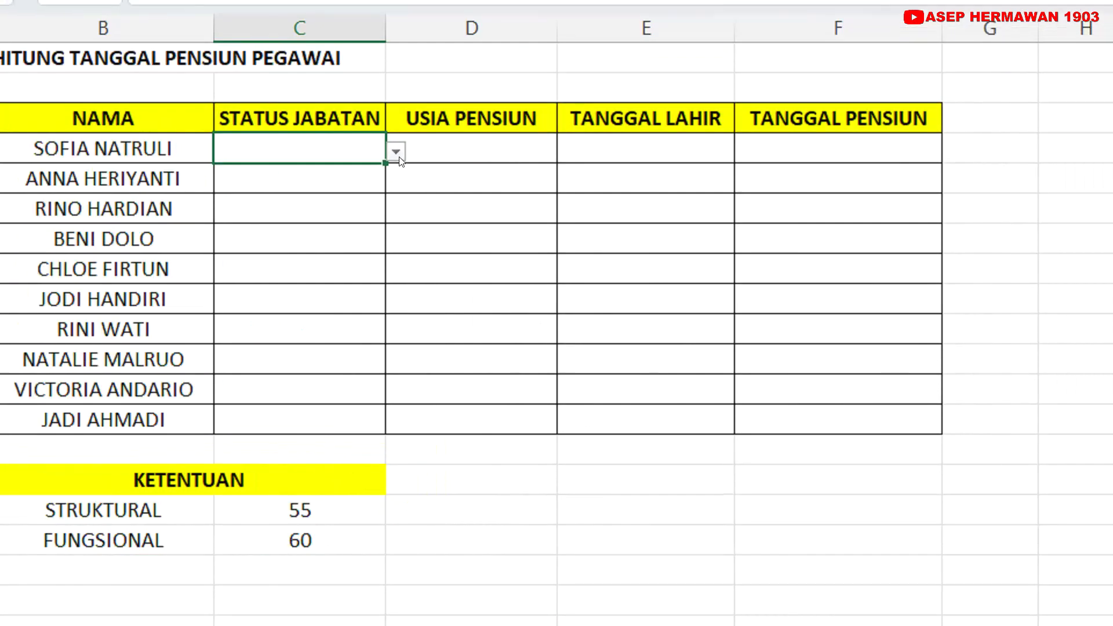
# Step: Fill the status drop-down list from C4 down through C13 and check that the copied cells offer it
pyautogui.click(397, 61)
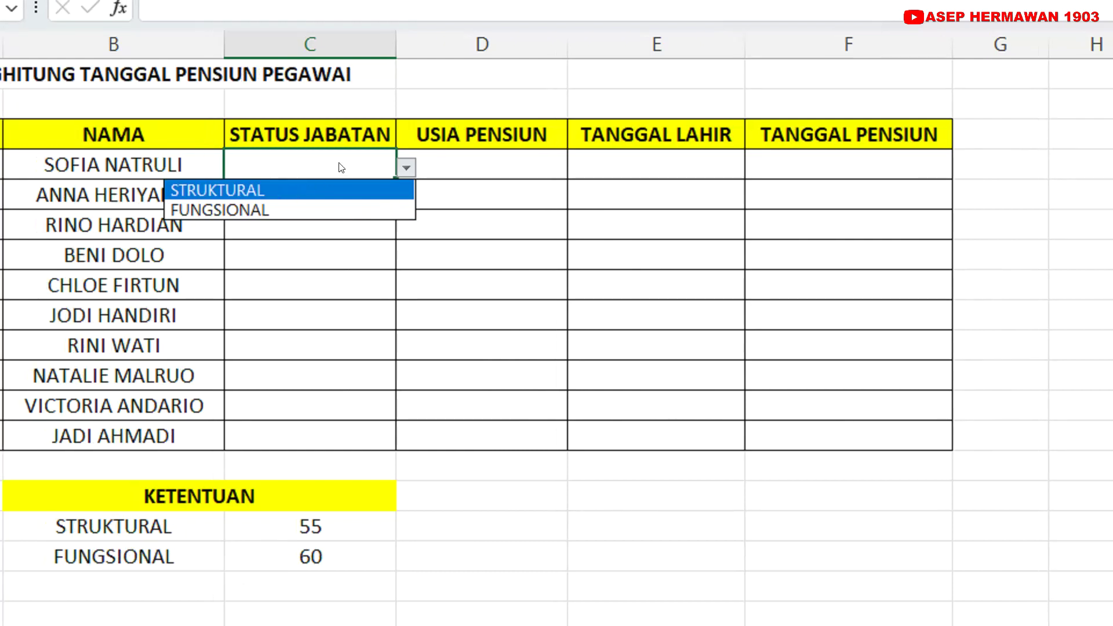
pyautogui.click(341, 168)
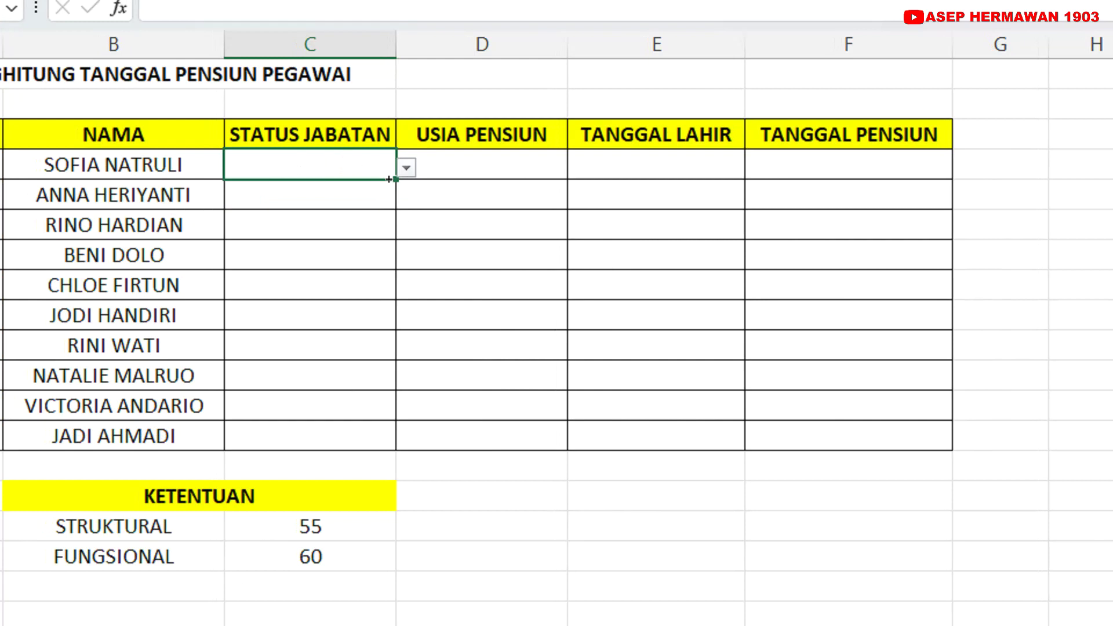
pyautogui.moveTo(388, 179); pyautogui.dragTo(392, 449)
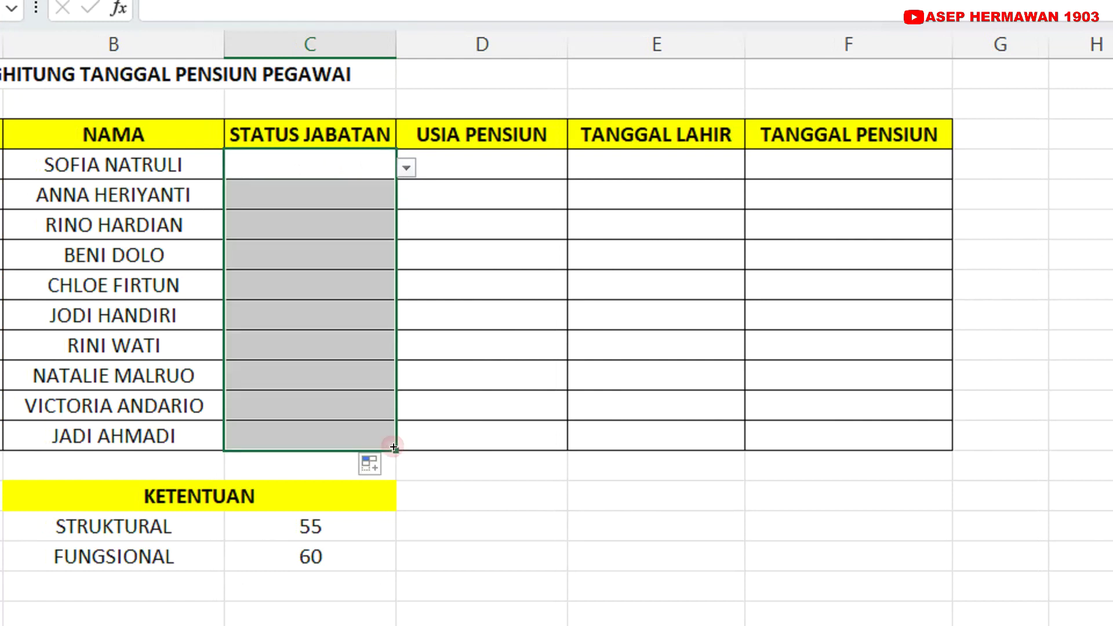
pyautogui.click(357, 280)
pyautogui.click(406, 288)
pyautogui.click(354, 210)
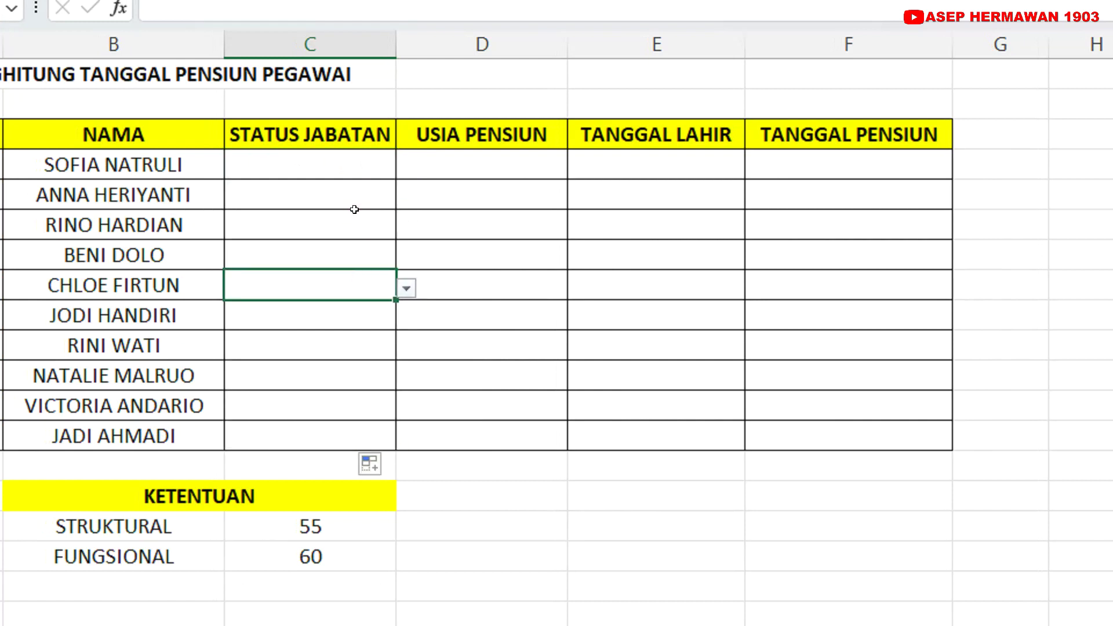
pyautogui.click(354, 207)
pyautogui.click(323, 226)
pyautogui.click(317, 304)
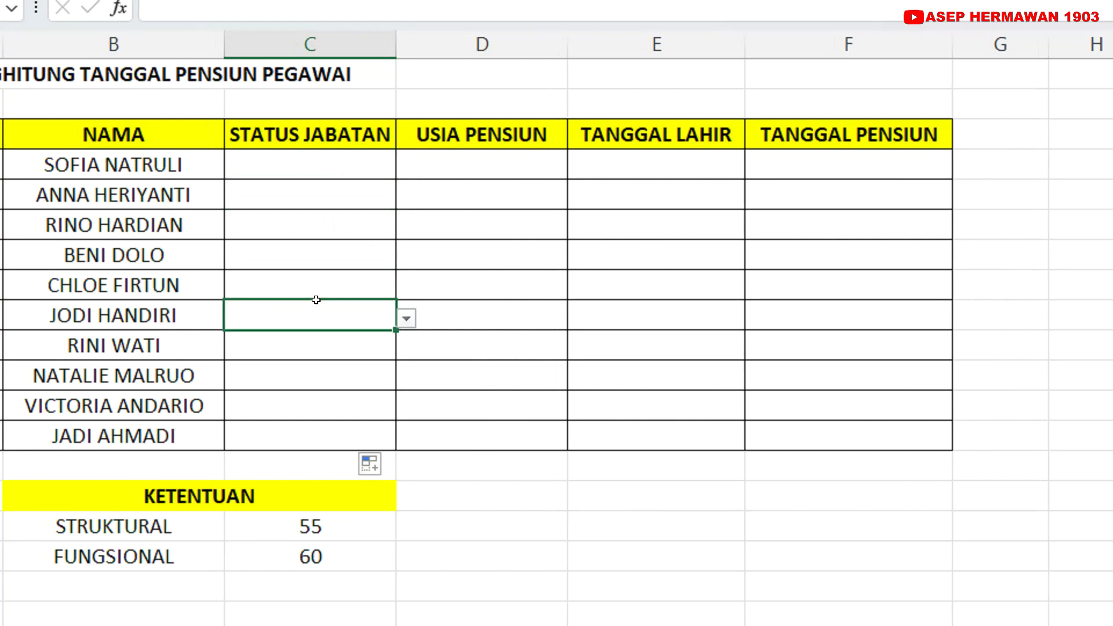
# Step: Set the STATUS JABATAN in C4 to STRUKTURAL from its list
pyautogui.click(349, 164)
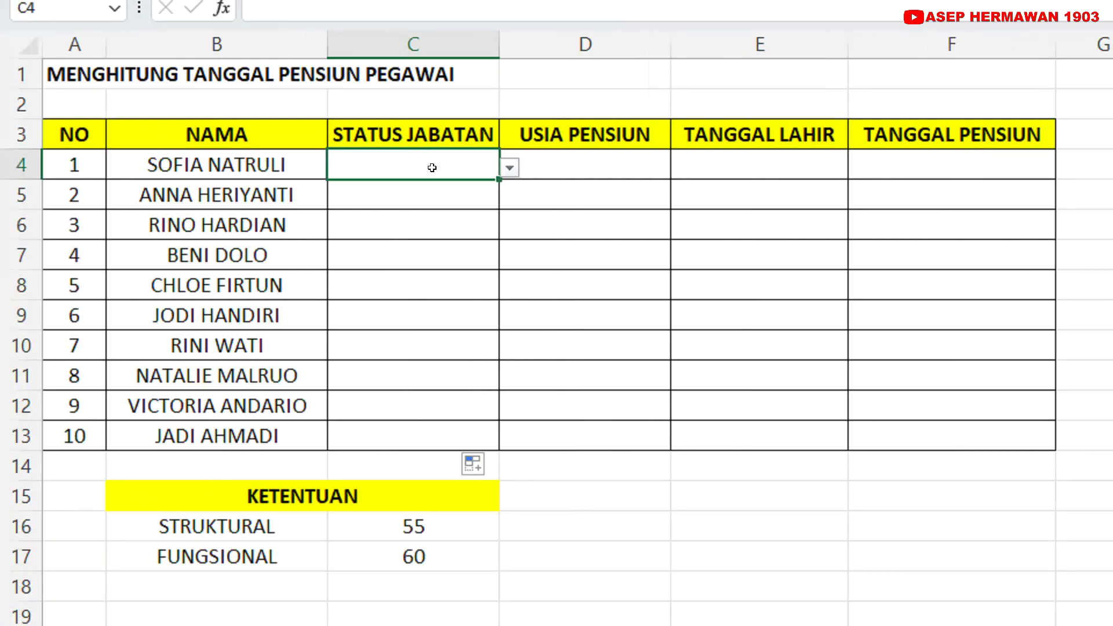
pyautogui.click(511, 168)
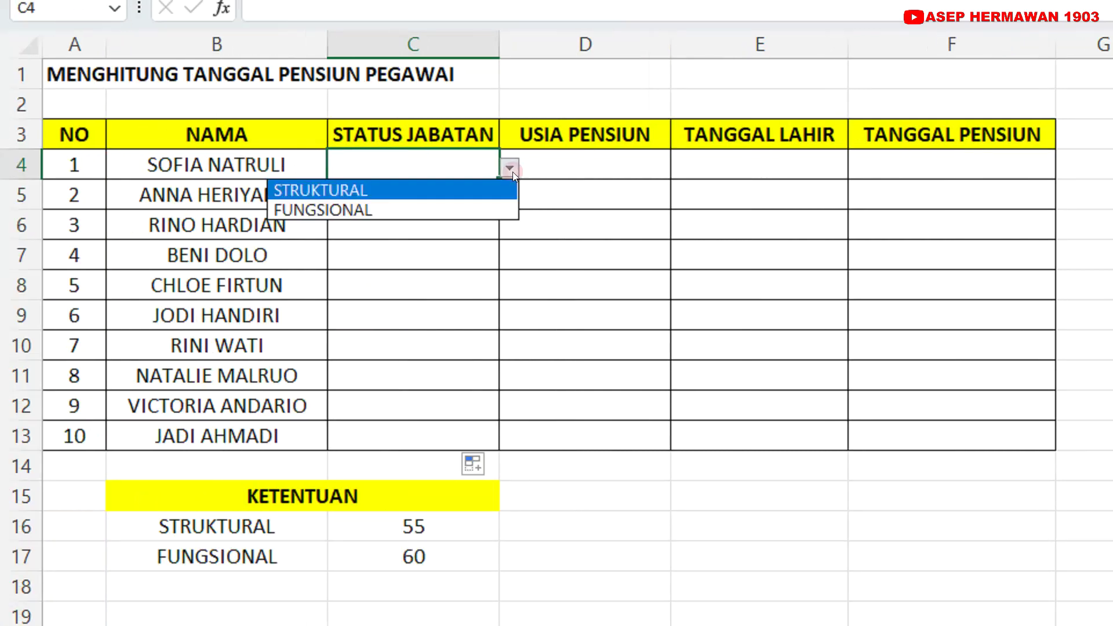
pyautogui.click(466, 191)
# Step: Review the KETENTUAN retirement ages for STRUKTURAL and FUNGSIONAL that apply to the USIA PENSIUN column
pyautogui.click(574, 183)
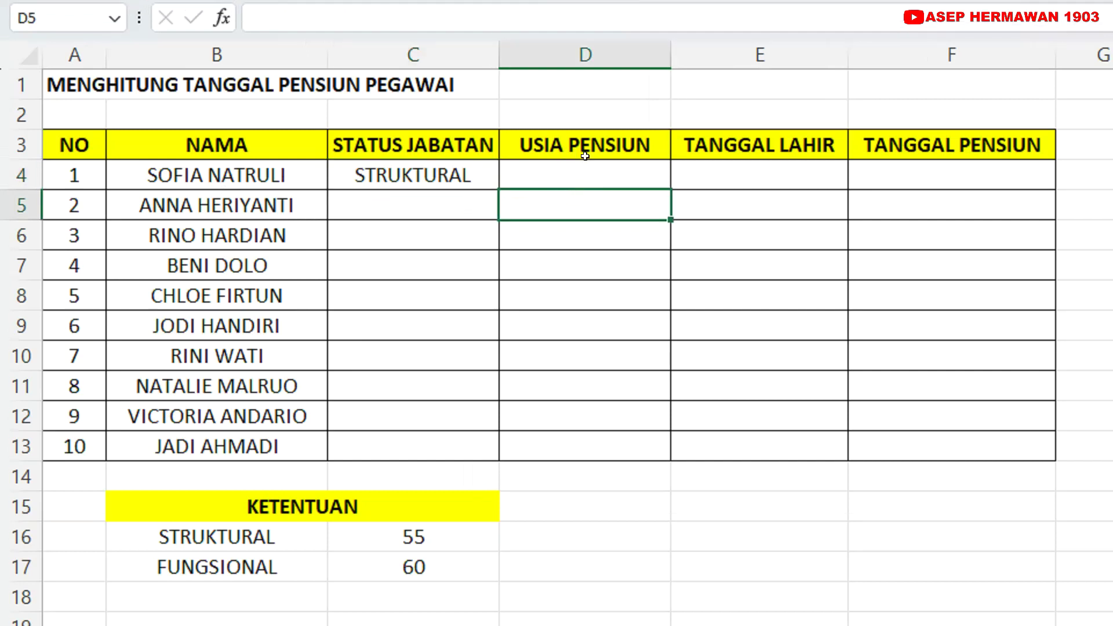
pyautogui.click(580, 163)
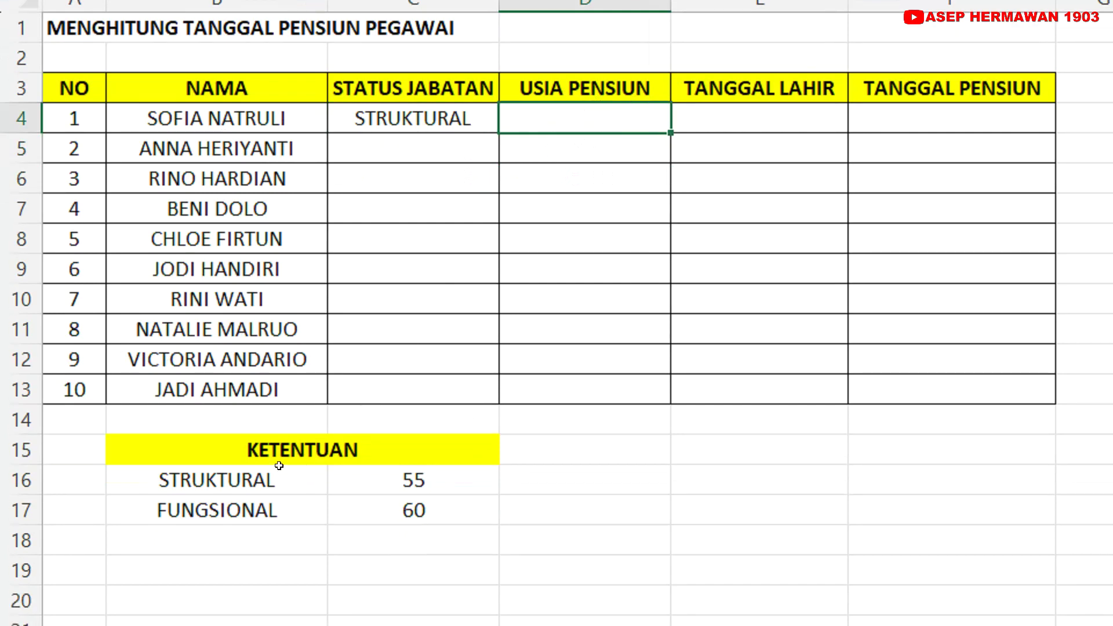
pyautogui.click(301, 507)
pyautogui.moveTo(300, 450); pyautogui.dragTo(307, 496)
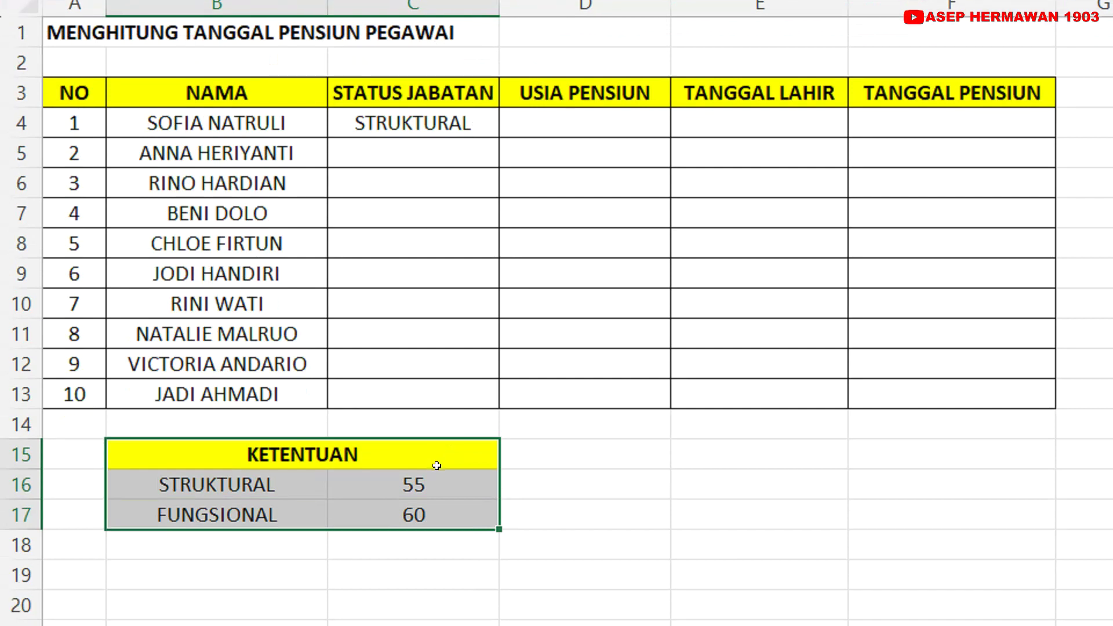
pyautogui.click(436, 480)
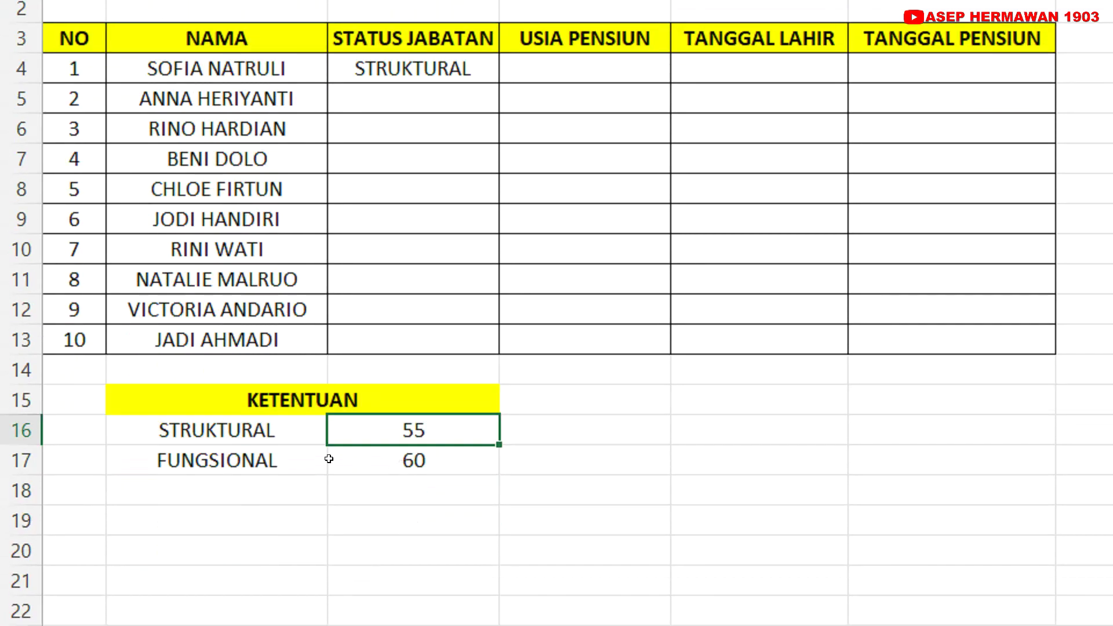
pyautogui.moveTo(325, 492); pyautogui.dragTo(367, 493)
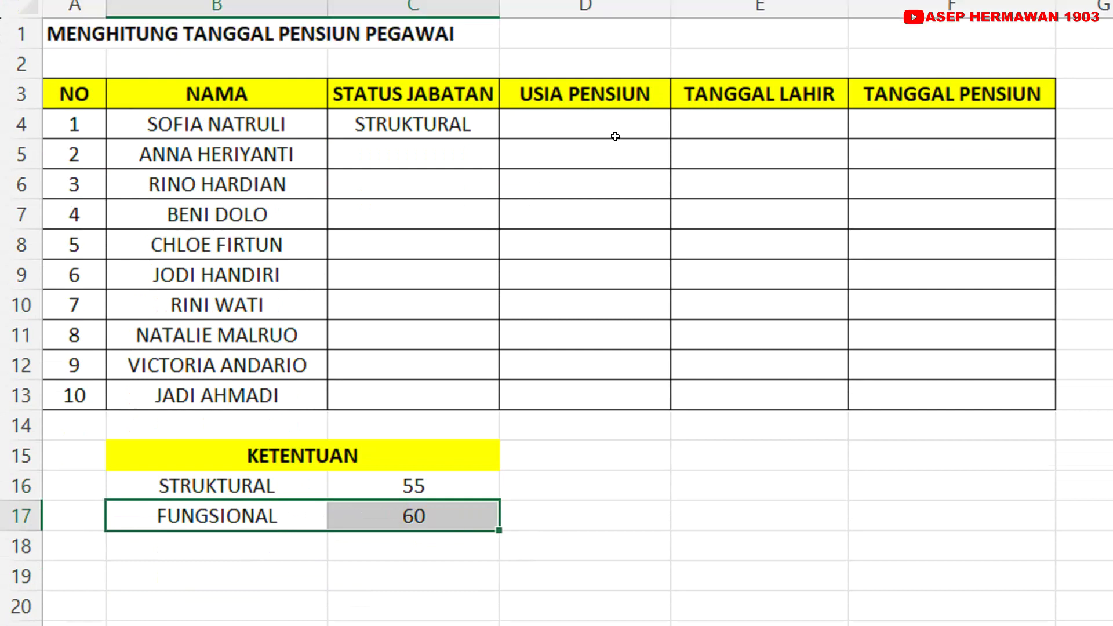
# Step: Begin an IF formula in D4 that returns "55" when C4 equals "STRUKTURAL"
pyautogui.click(615, 137)
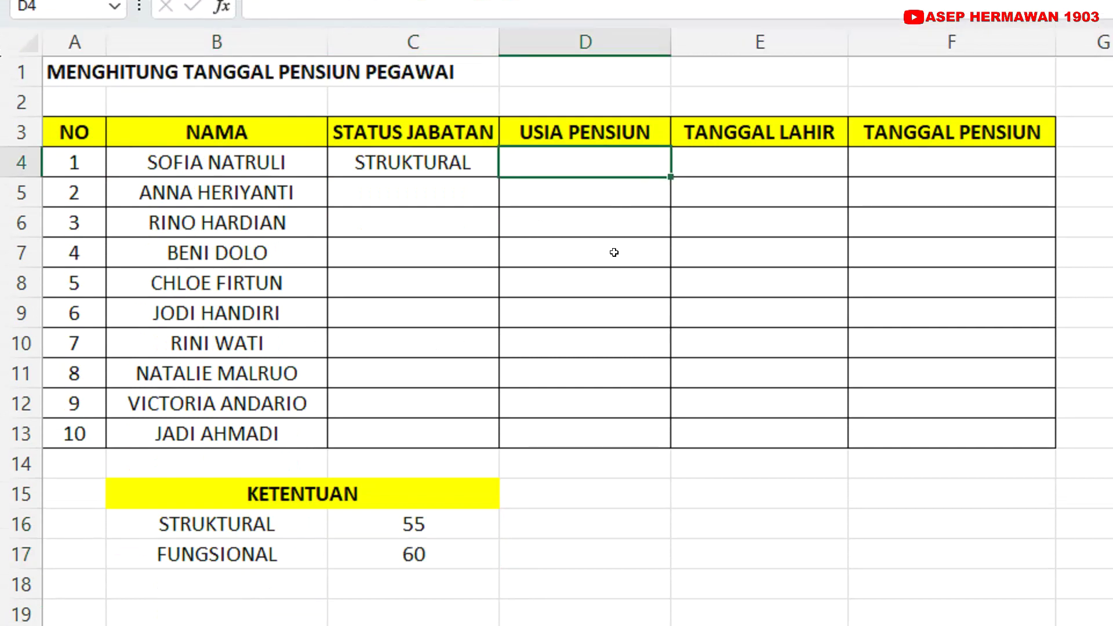
pyautogui.write('=')
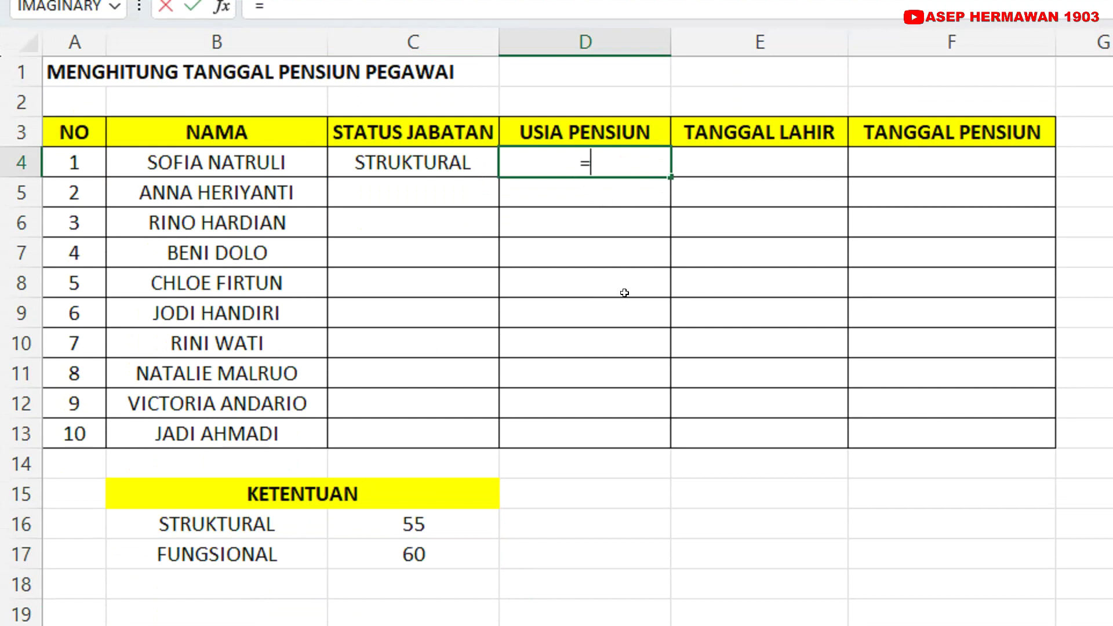
pyautogui.write('IF')
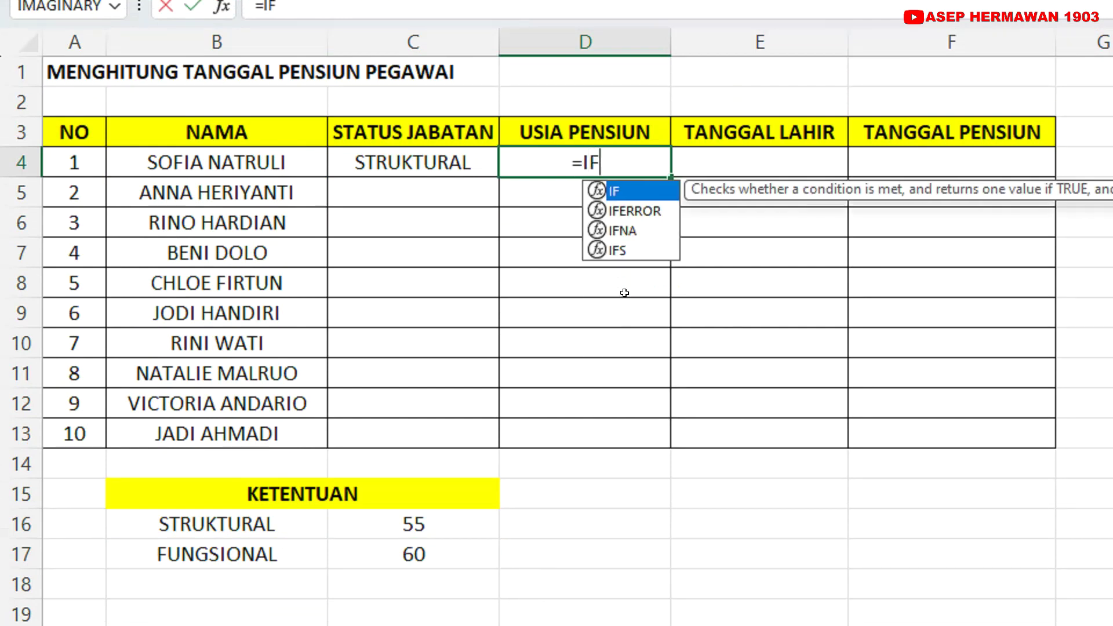
pyautogui.write('(')
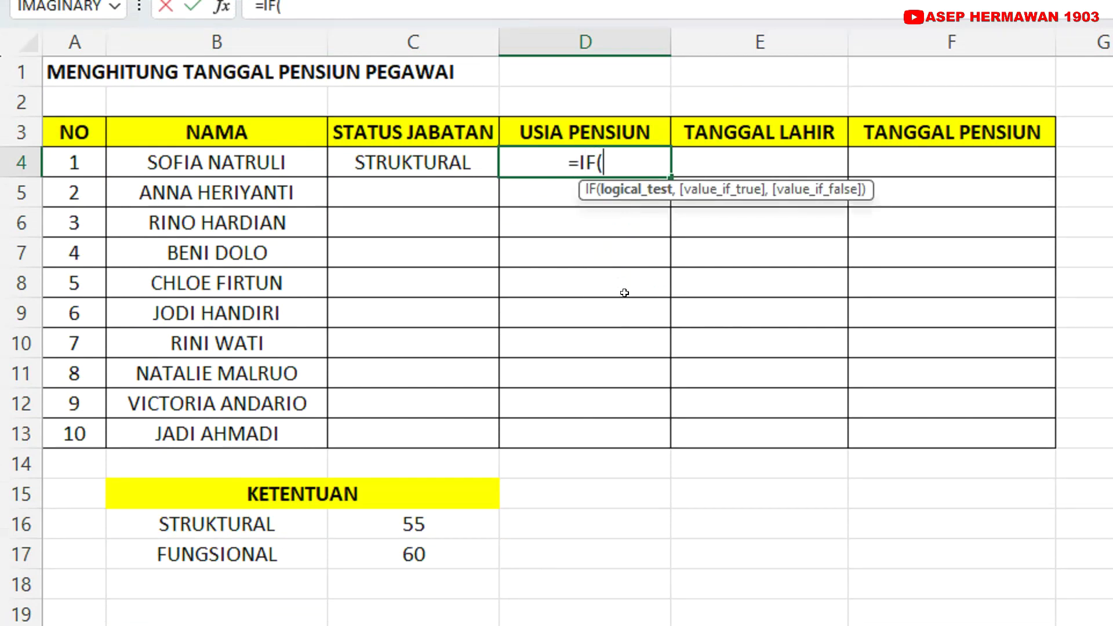
pyautogui.click(432, 158)
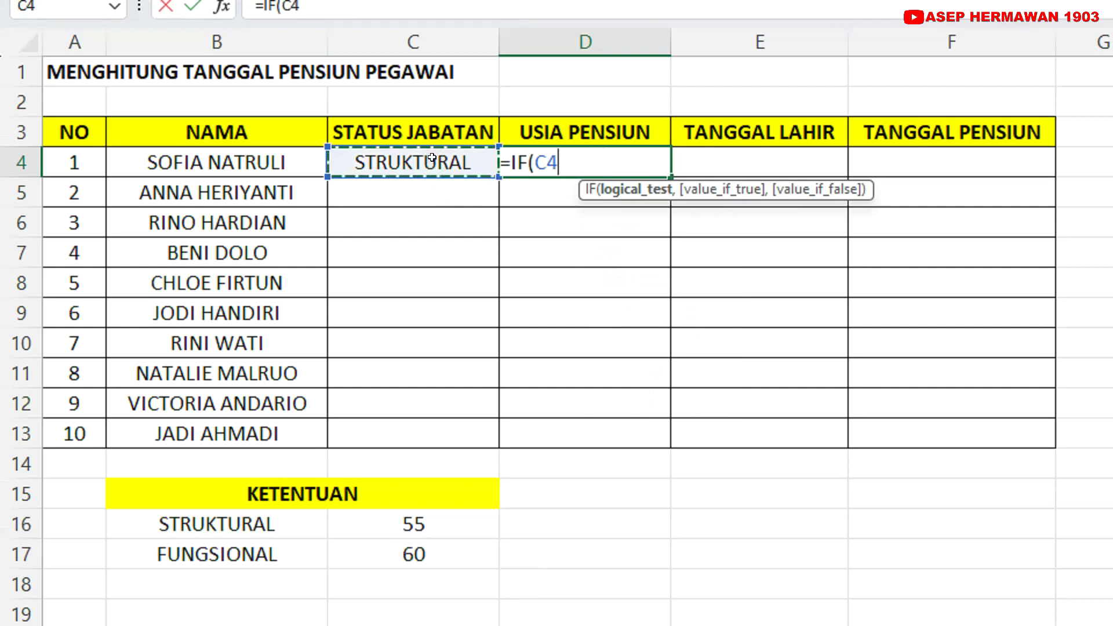
pyautogui.write('=')
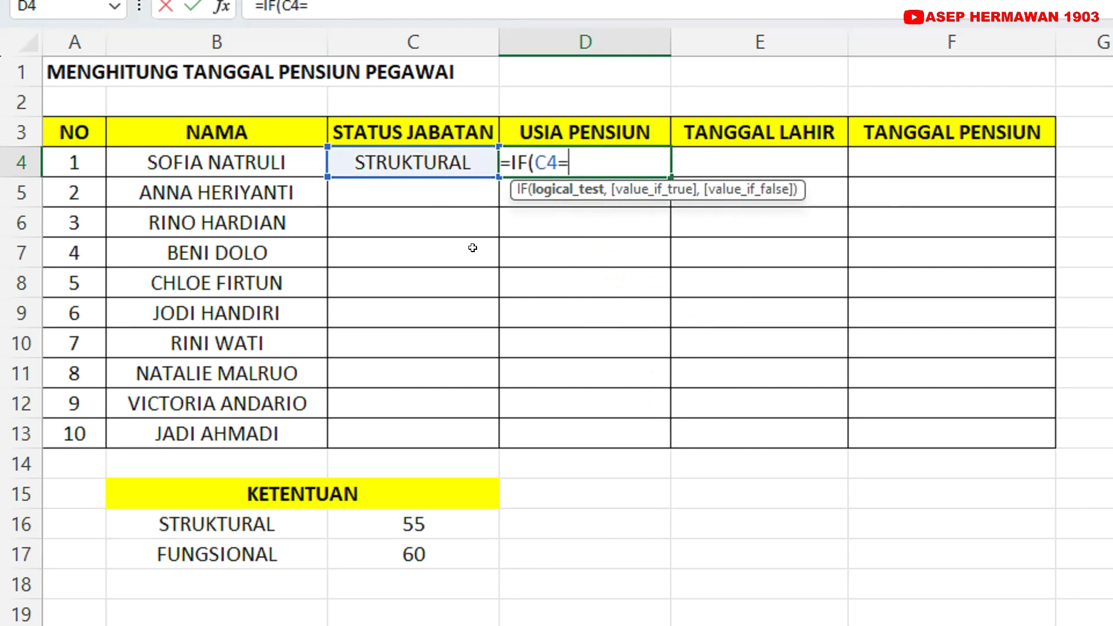
pyautogui.write('"SR')
pyautogui.press('BackSpace')
pyautogui.write('TRUKT')
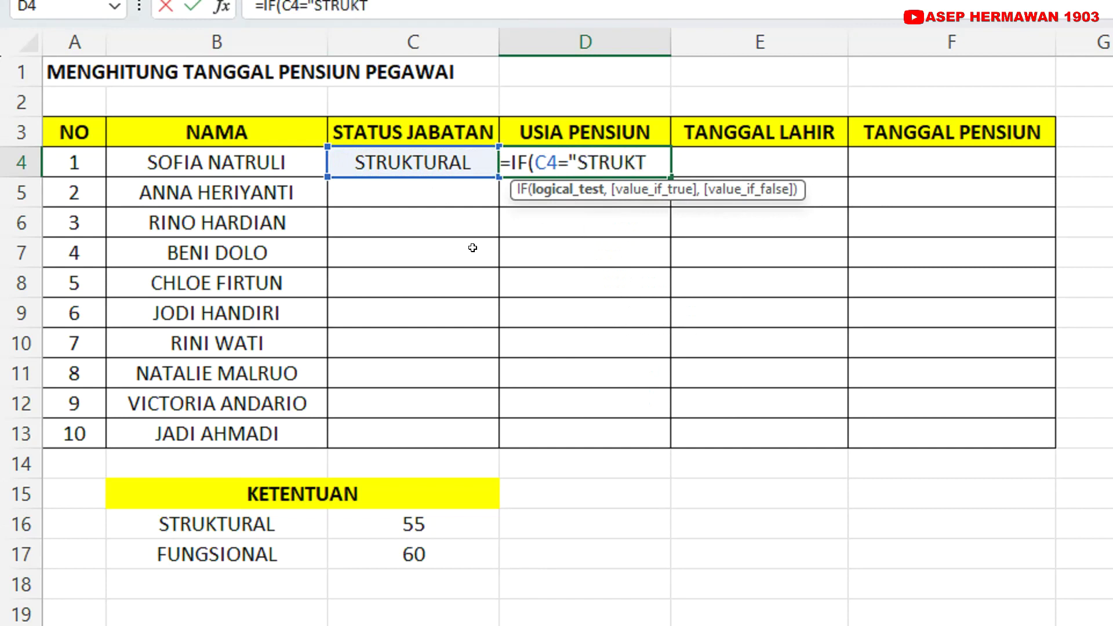
pyautogui.write('URA')
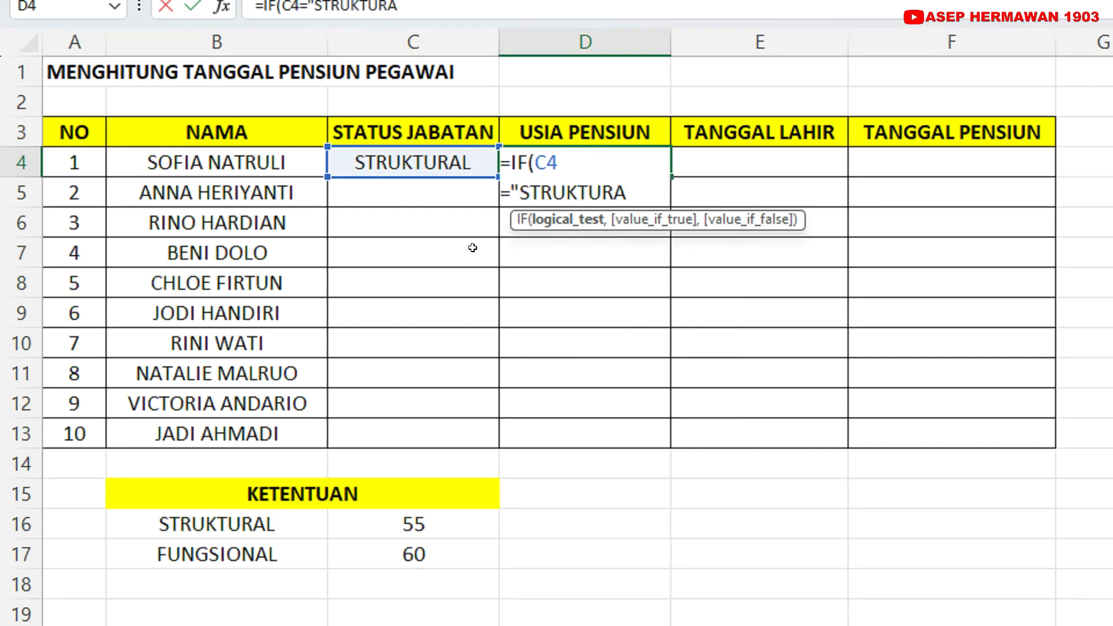
pyautogui.write('L",')
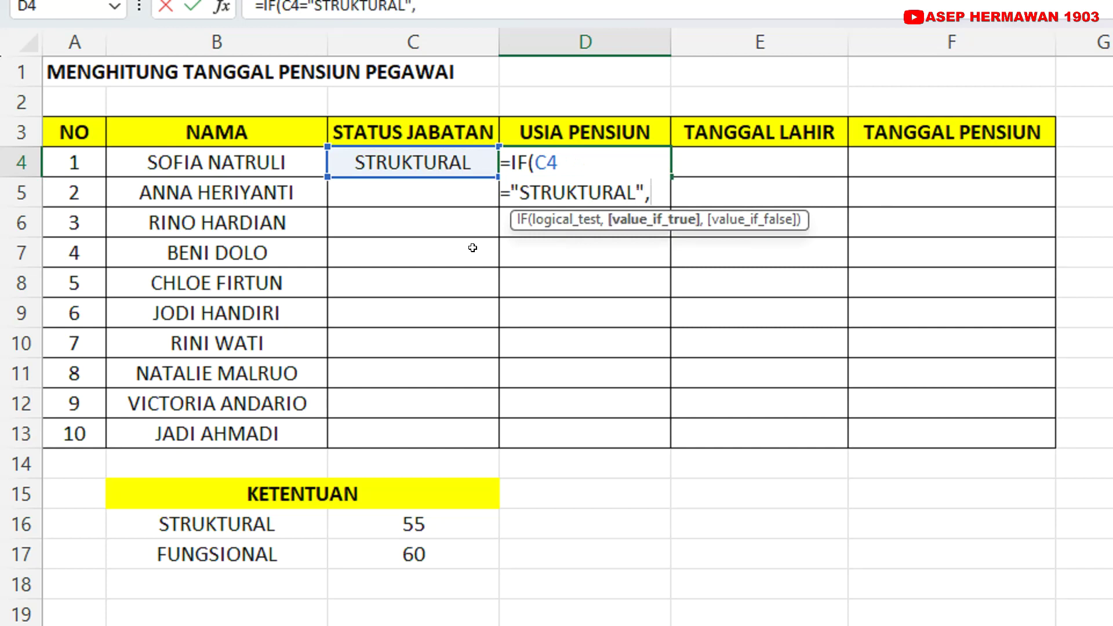
pyautogui.write('"55"')
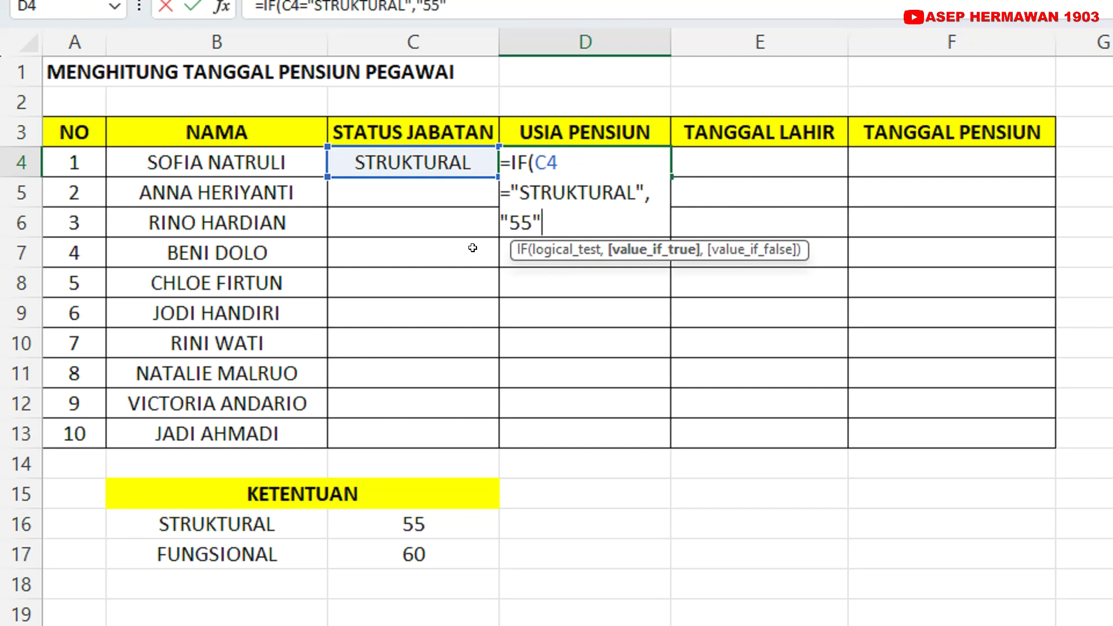
pyautogui.write(',')
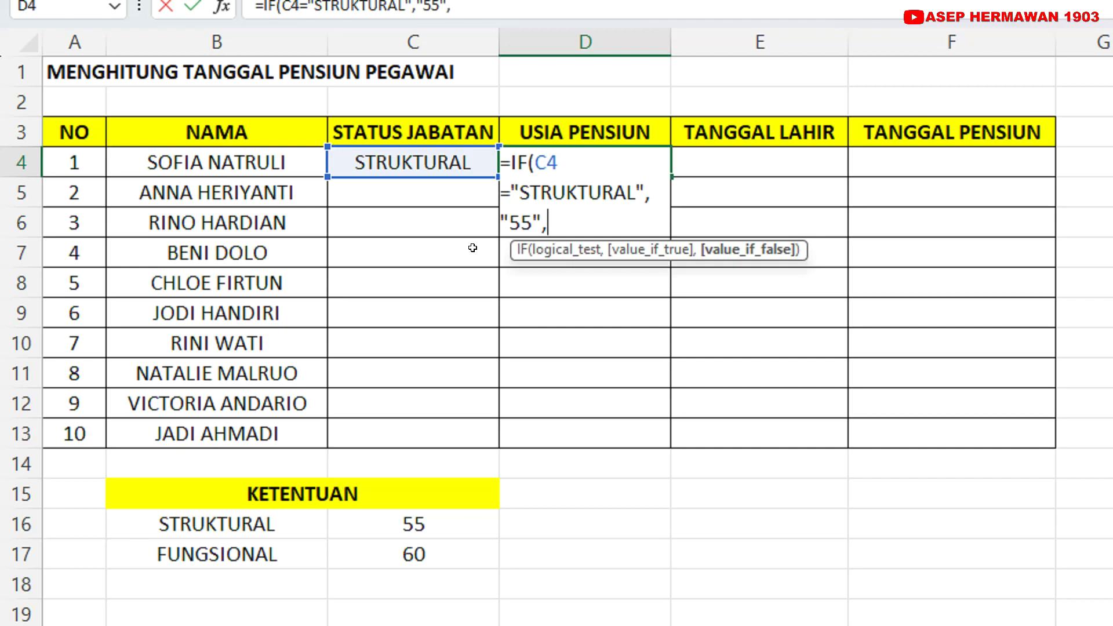
# Step: Nest a second IF in the D4 formula returning "60" when C4 equals "FUNGSIONAL", and accept the closing-parenthesis correction
pyautogui.write('IF(')
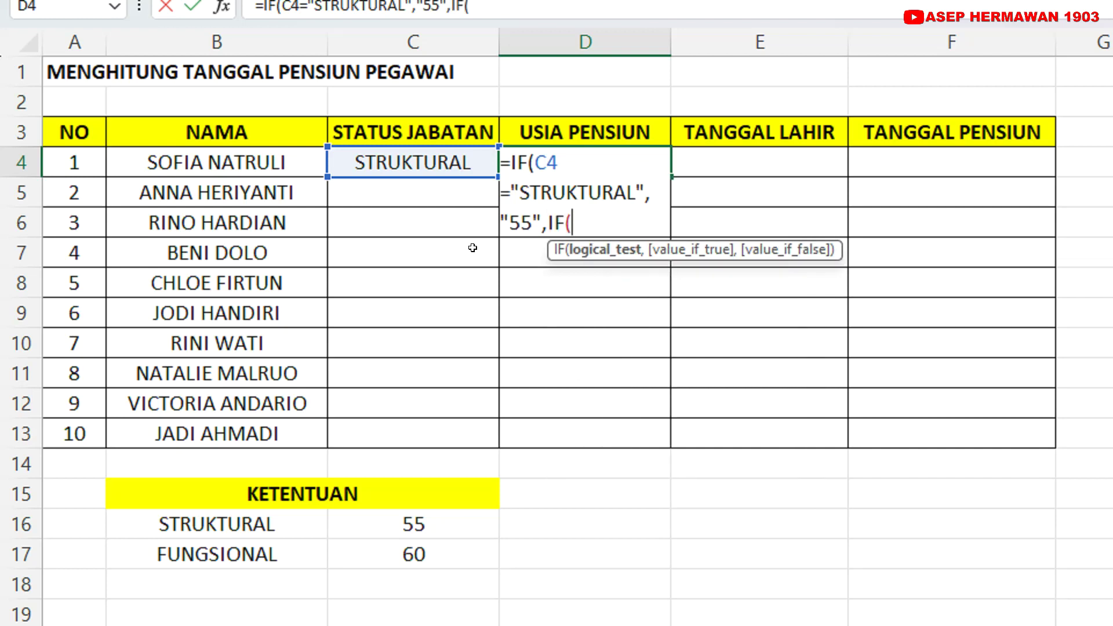
pyautogui.click(439, 161)
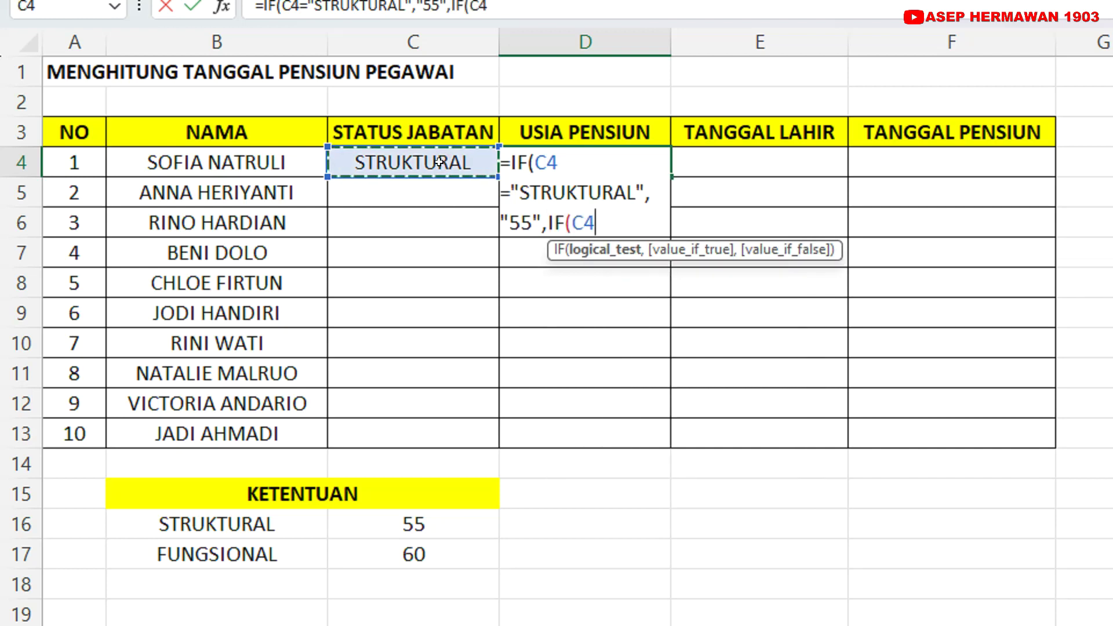
pyautogui.write('=')
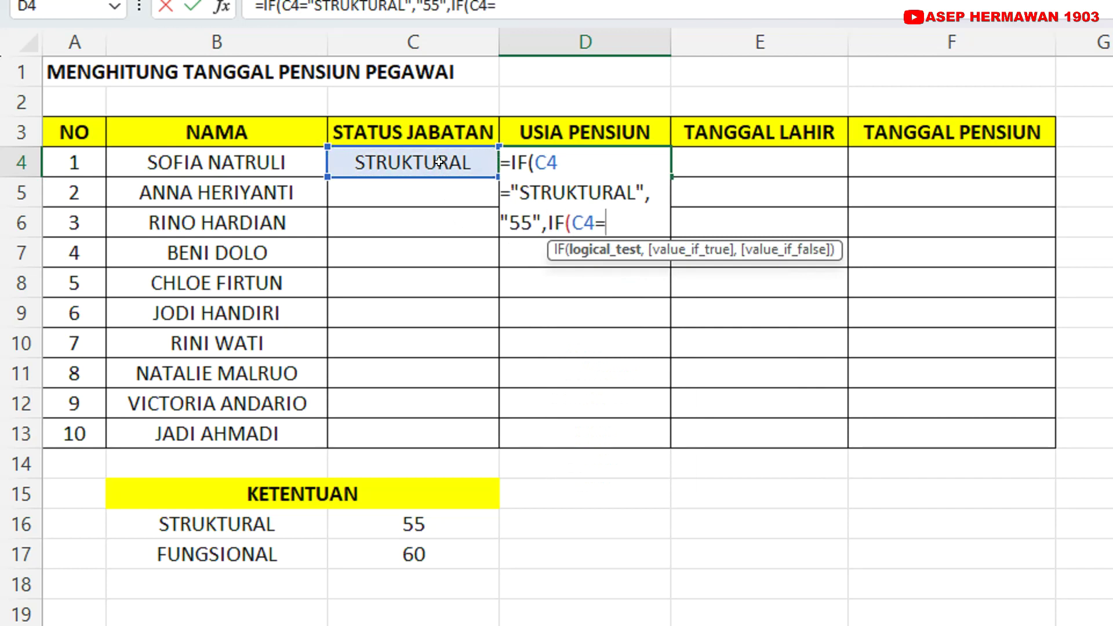
pyautogui.write('"FUN')
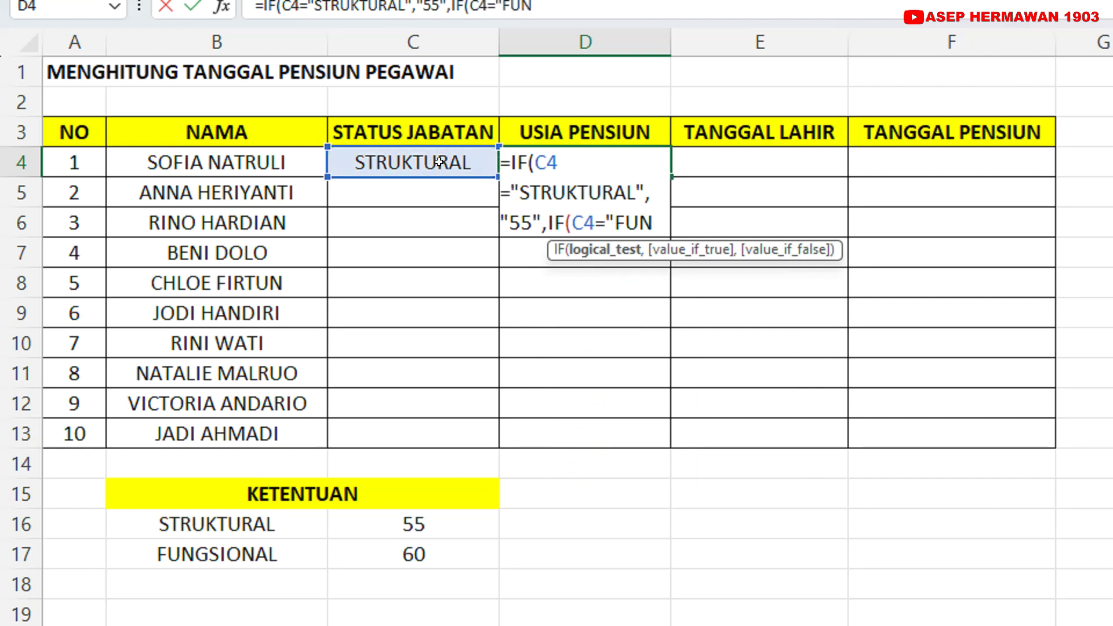
pyautogui.write('GSIONAL')
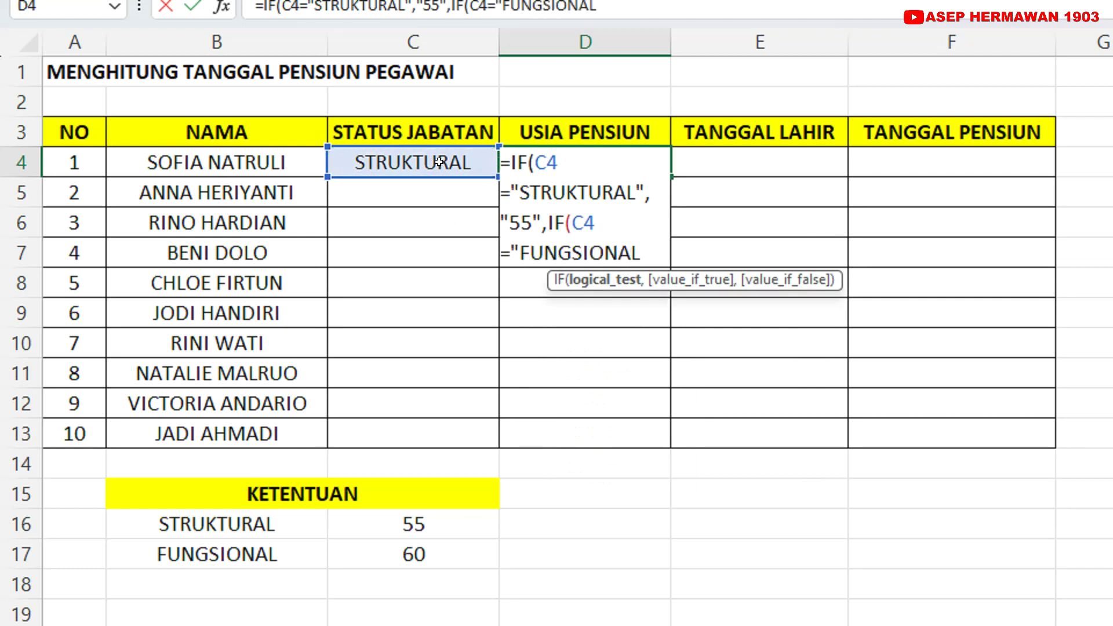
pyautogui.write('","')
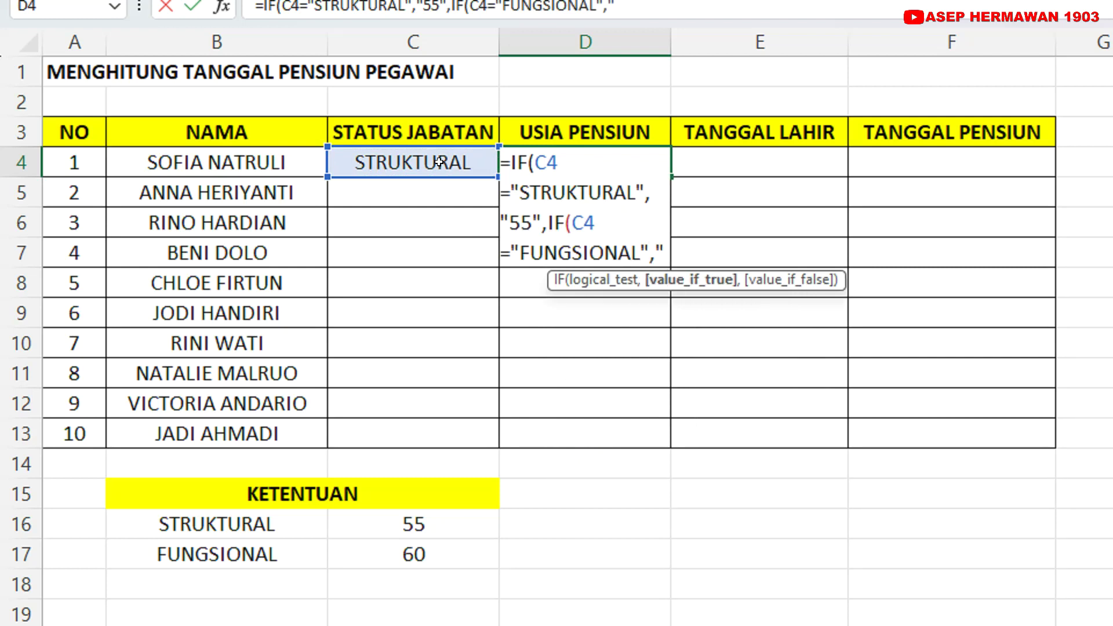
pyautogui.write('60')
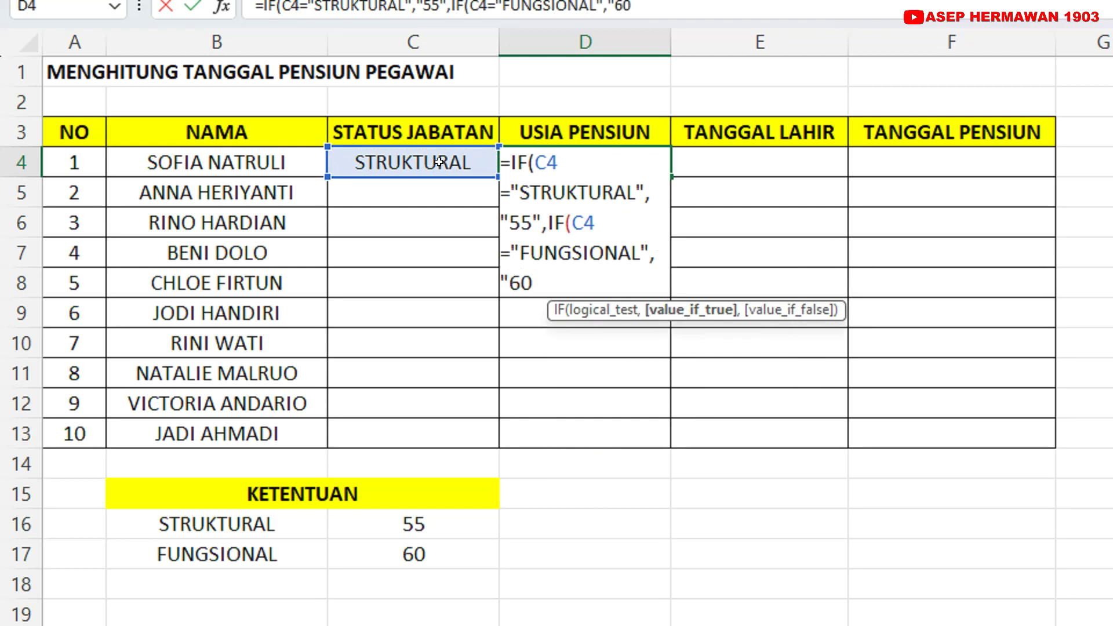
pyautogui.write('")')
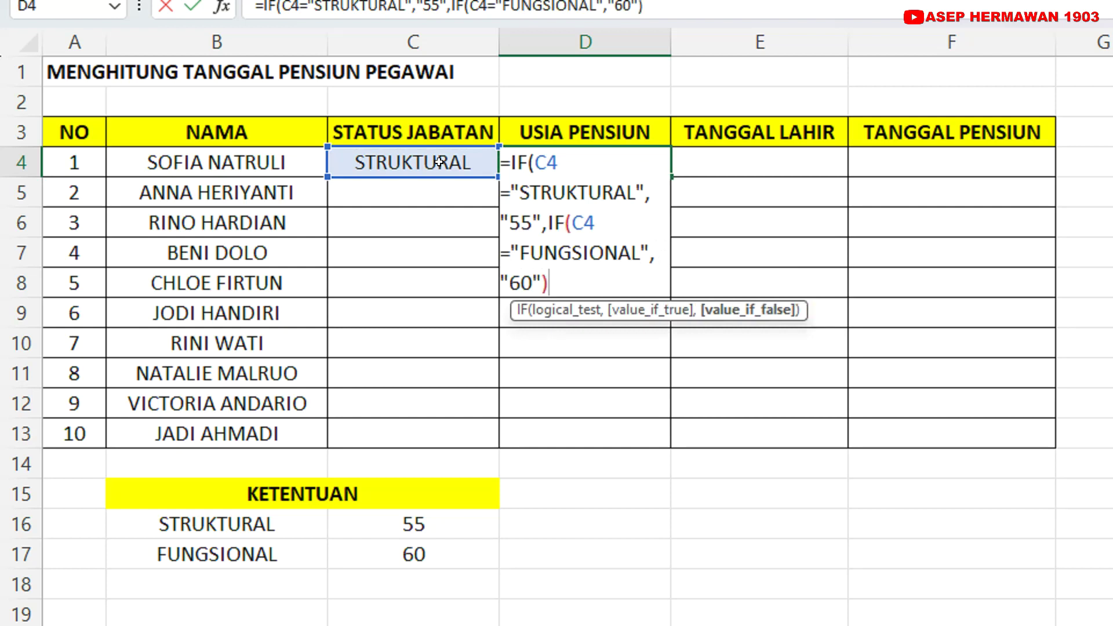
pyautogui.press('Return')
pyautogui.moveTo(1005, 299); pyautogui.dragTo(812, 280)
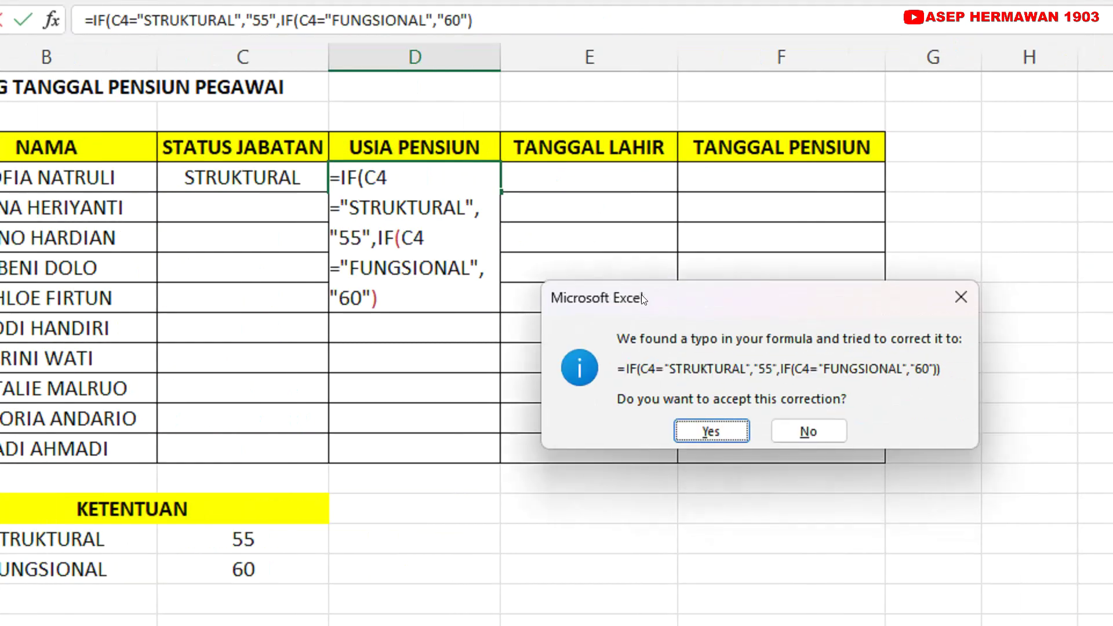
pyautogui.click(710, 432)
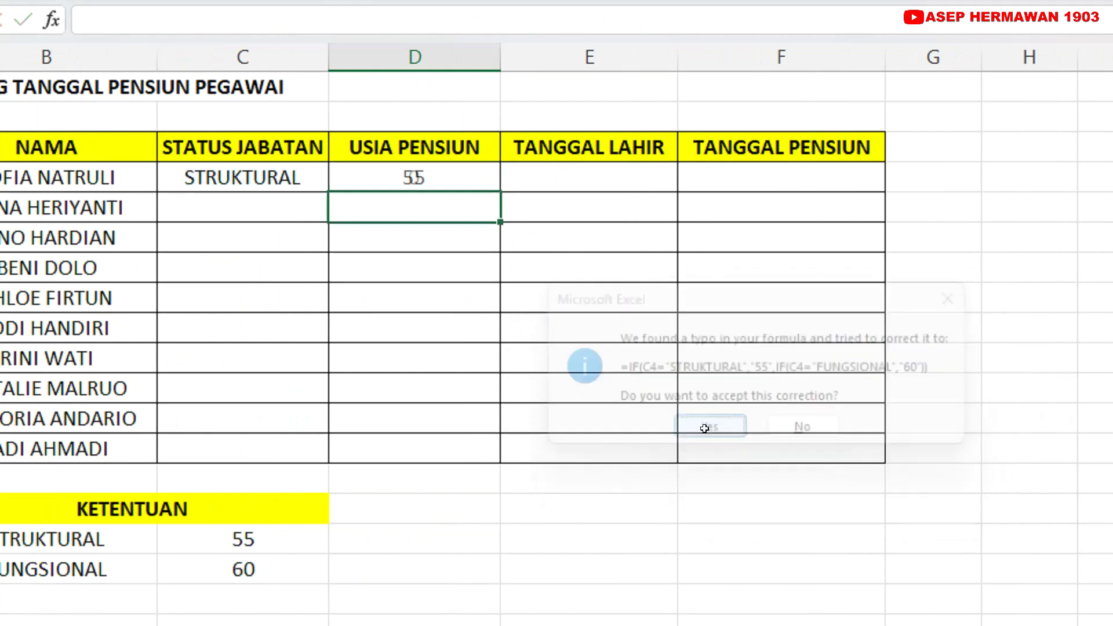
# Step: Test the D4 retirement-age formula by switching the STATUS JABATAN in C4 to FUNGSIONAL and back to STRUKTURAL
pyautogui.click(451, 168)
pyautogui.click(287, 175)
pyautogui.click(433, 182)
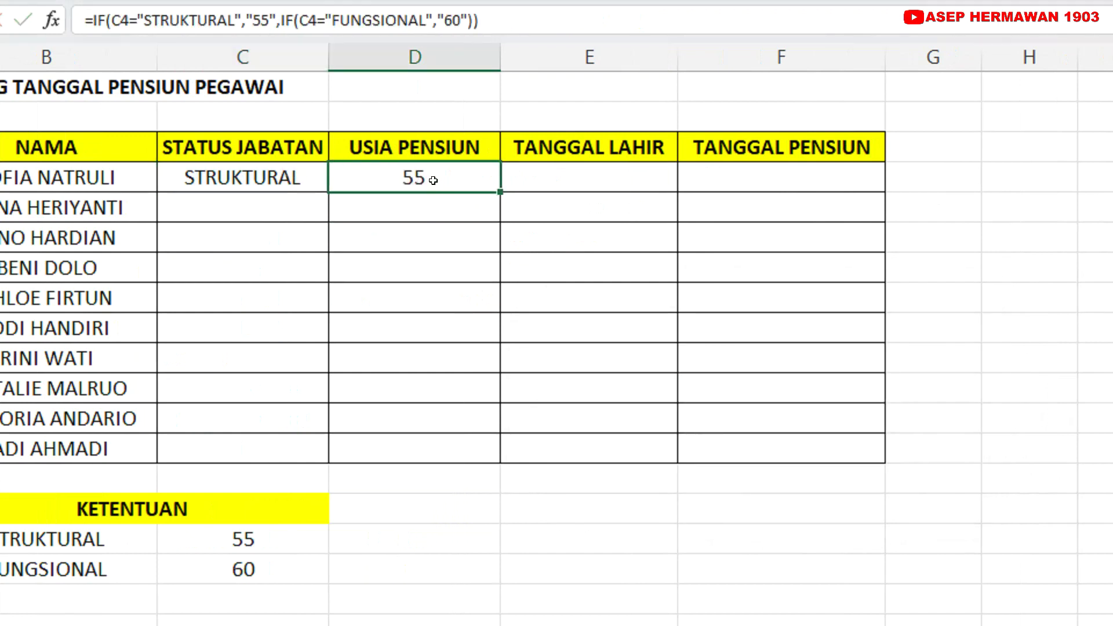
pyautogui.click(286, 176)
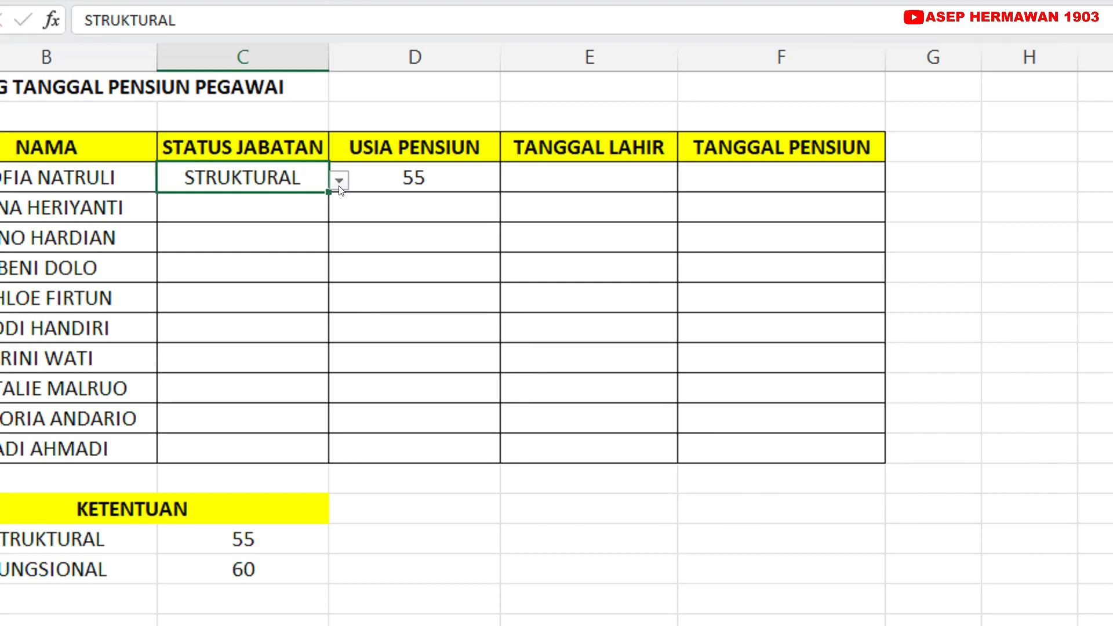
pyautogui.click(338, 181)
pyautogui.click(289, 222)
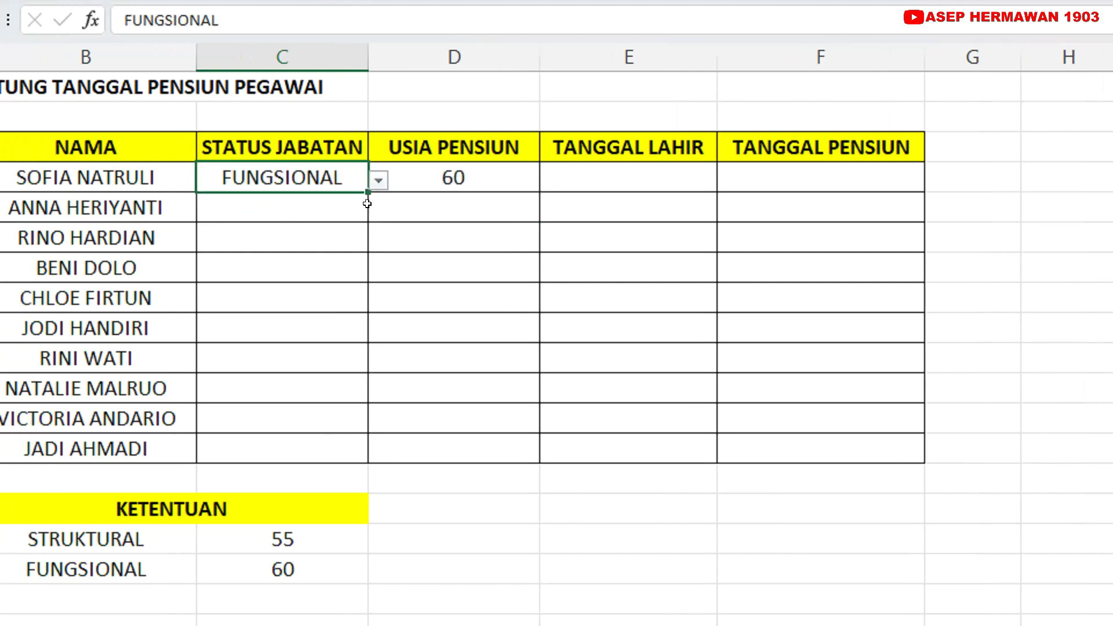
pyautogui.click(436, 180)
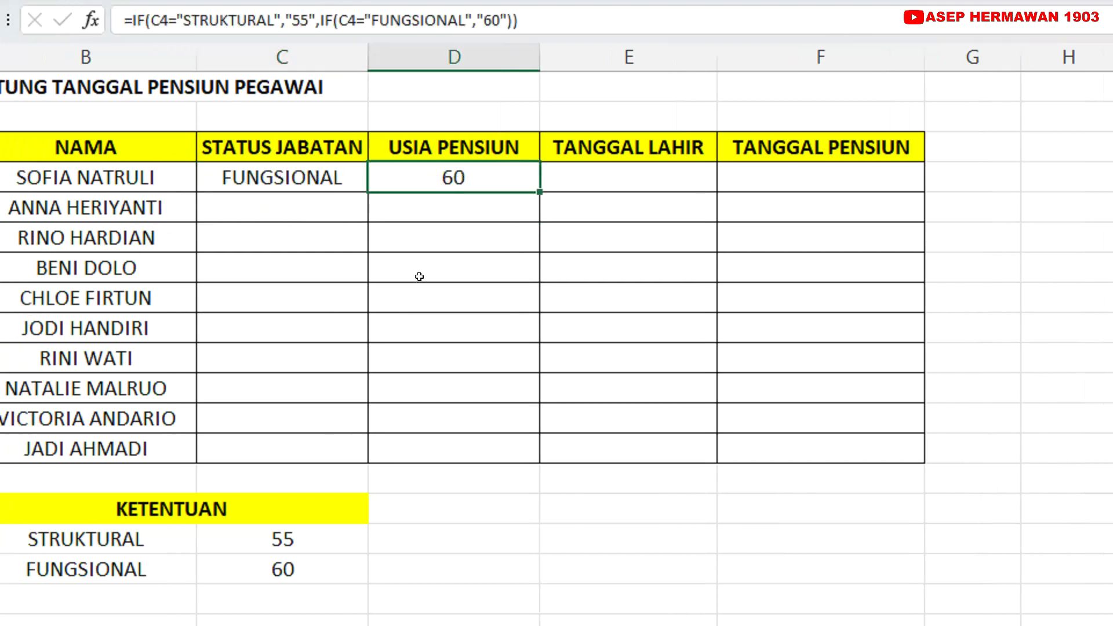
pyautogui.click(340, 180)
pyautogui.click(377, 185)
pyautogui.click(317, 206)
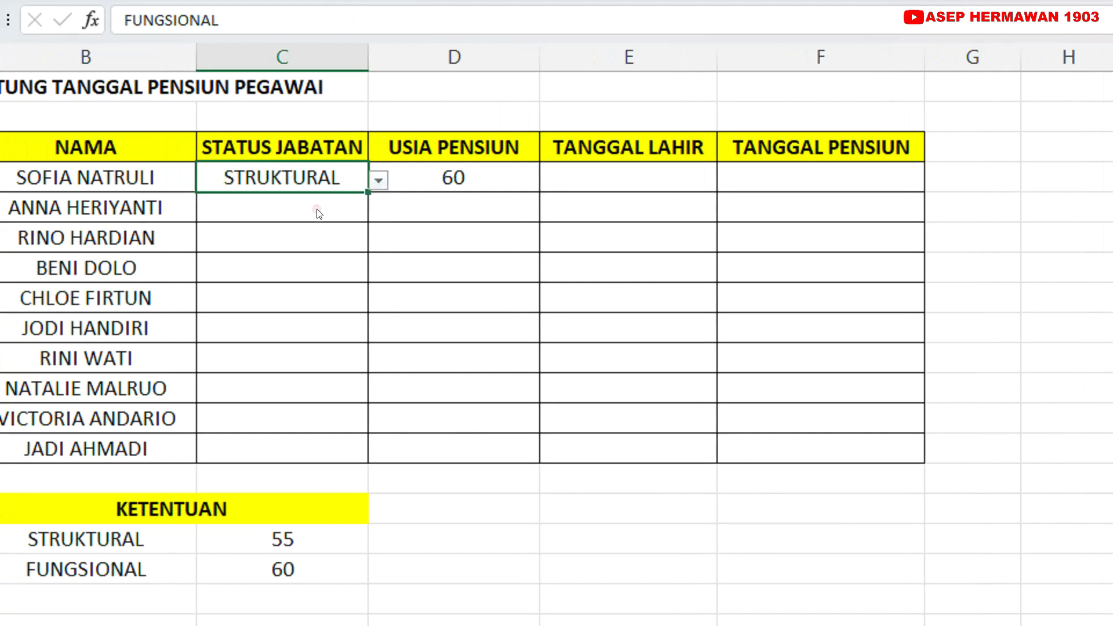
# Step: Fill the USIA PENSIUN formula from D4 down through D13
pyautogui.click(447, 177)
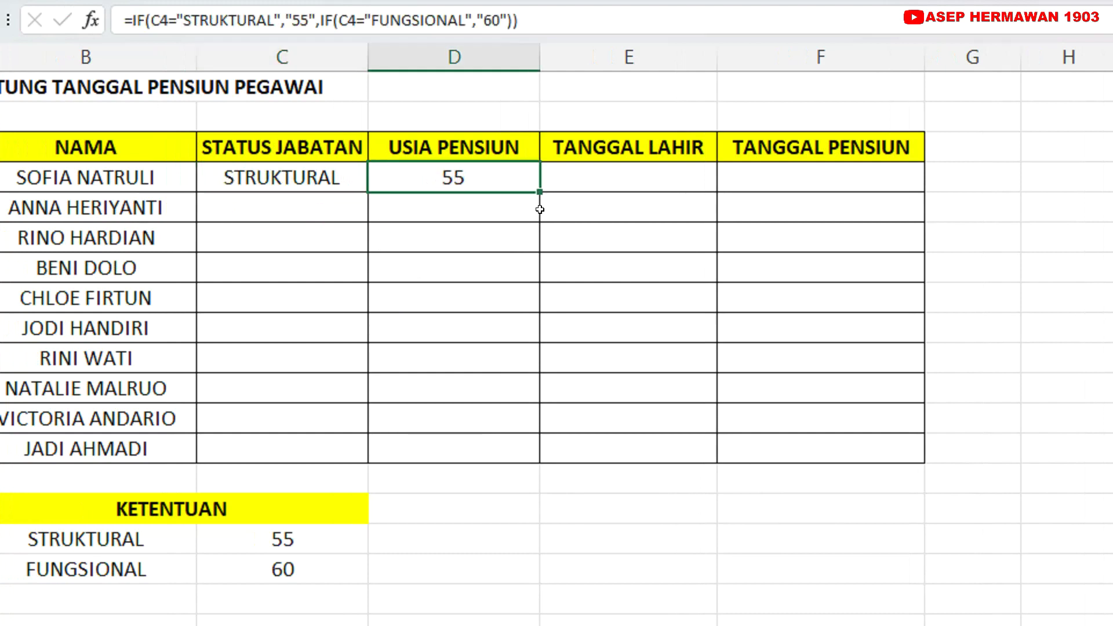
pyautogui.moveTo(540, 192); pyautogui.dragTo(538, 455)
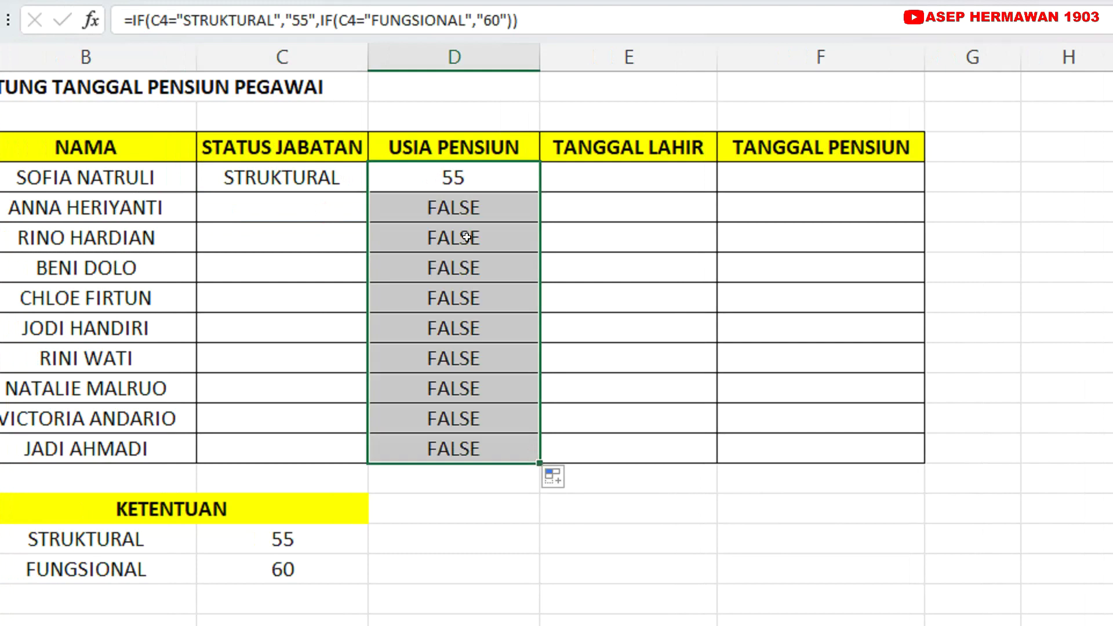
pyautogui.click(467, 213)
# Step: Set the STATUS JABATAN to FUNGSIONAL in C5, STRUKTURAL in C6 and FUNGSIONAL in C7
pyautogui.click(320, 198)
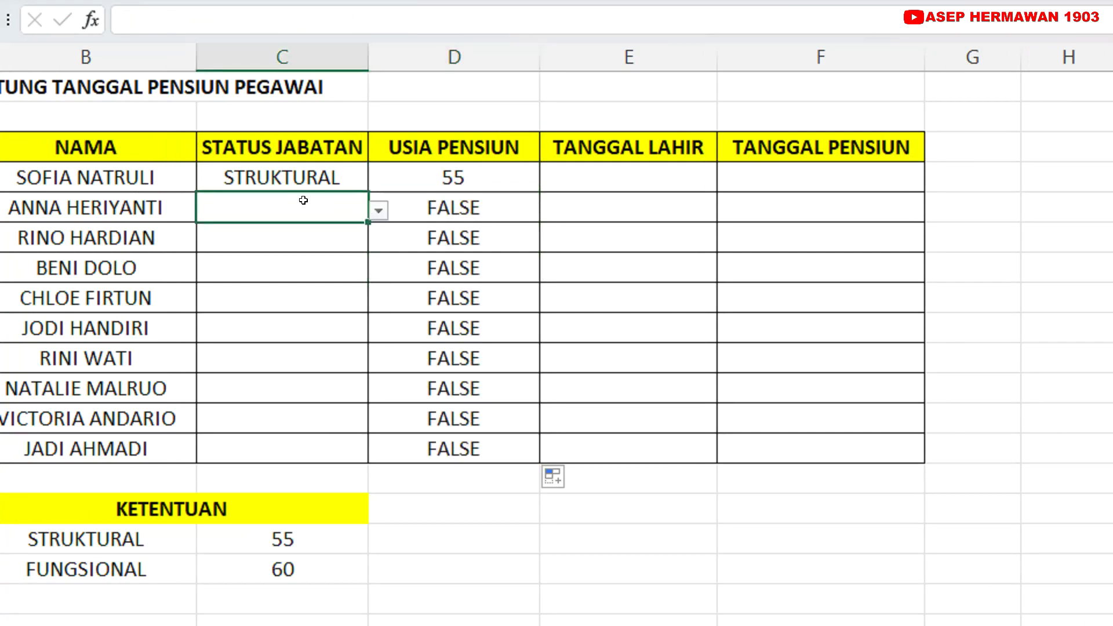
pyautogui.click(378, 211)
pyautogui.click(318, 248)
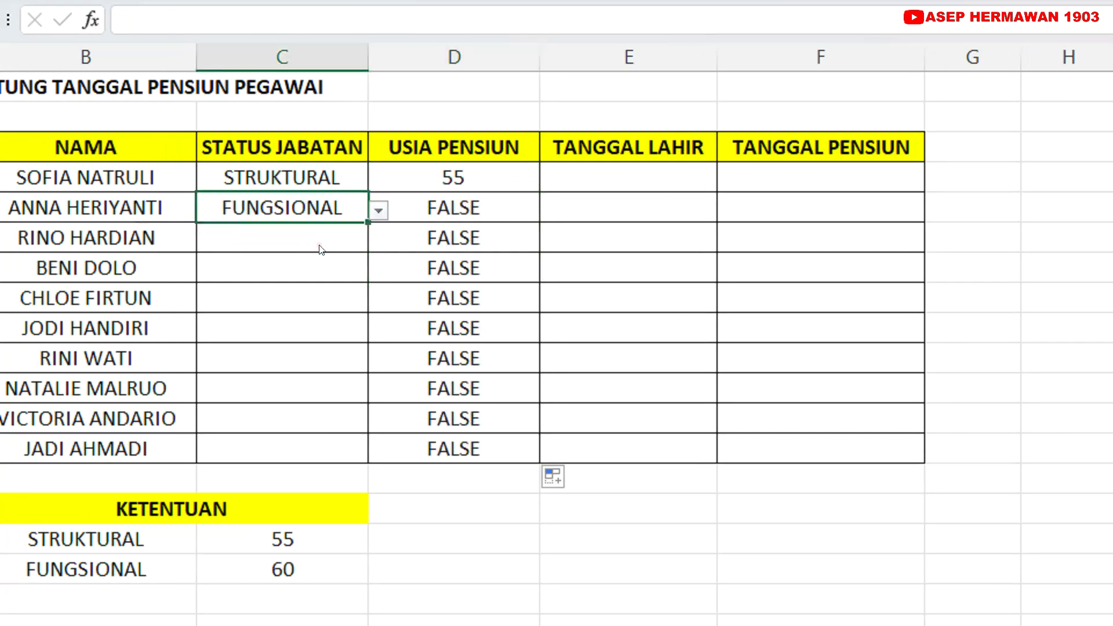
pyautogui.click(315, 241)
pyautogui.click(379, 241)
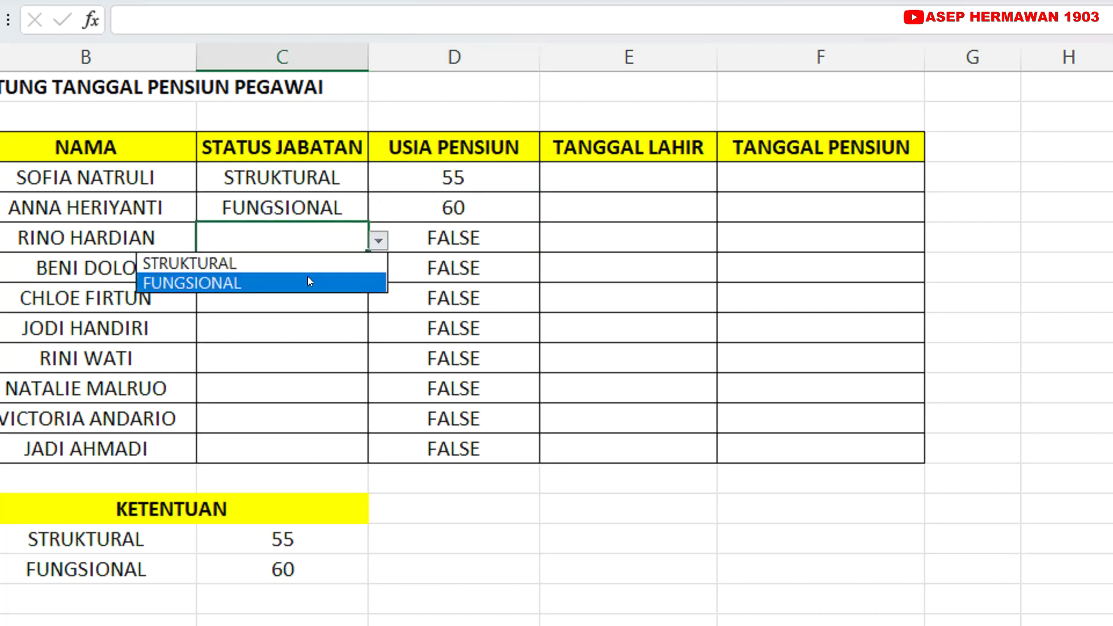
pyautogui.click(311, 266)
pyautogui.click(342, 262)
pyautogui.click(379, 272)
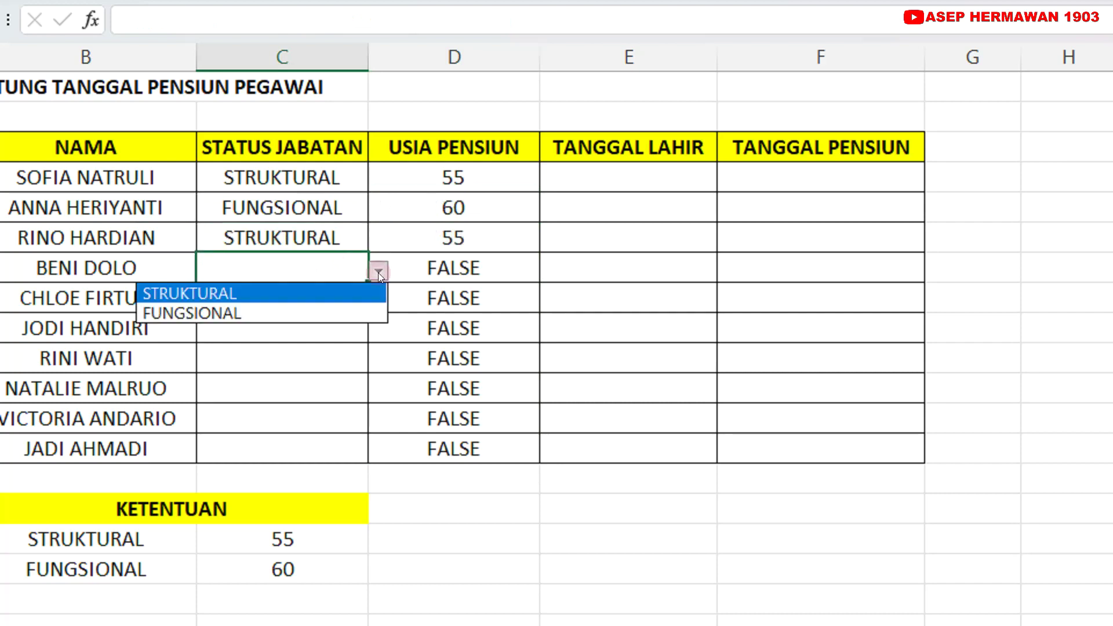
pyautogui.click(319, 313)
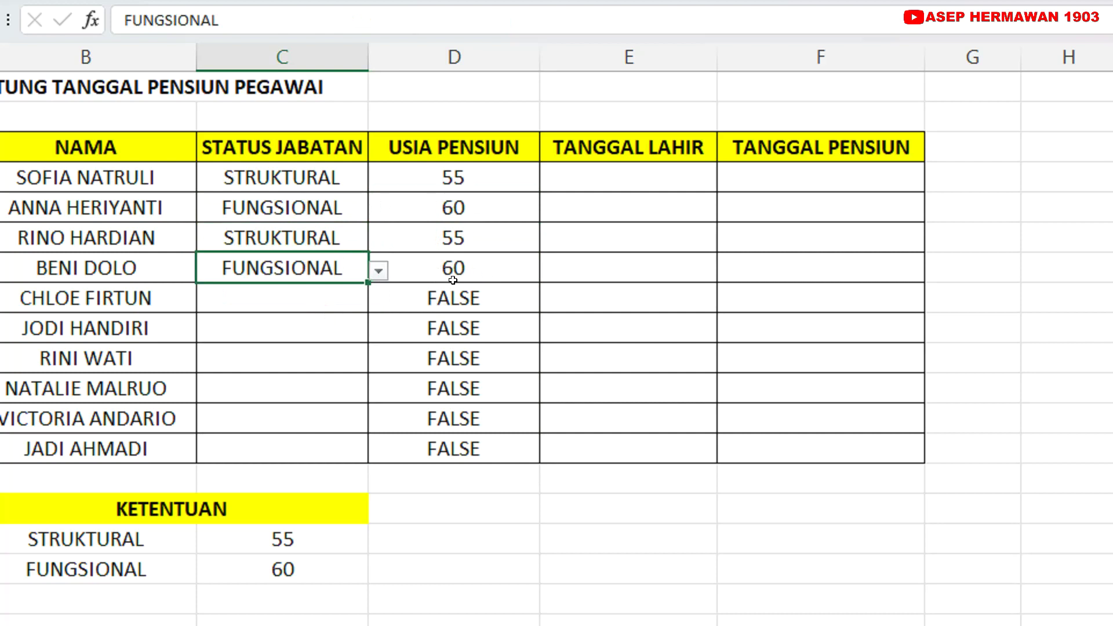
# Step: Set the STATUS JABATAN to STRUKTURAL for the employees in C8, C9 and C10
pyautogui.click(319, 296)
pyautogui.click(378, 302)
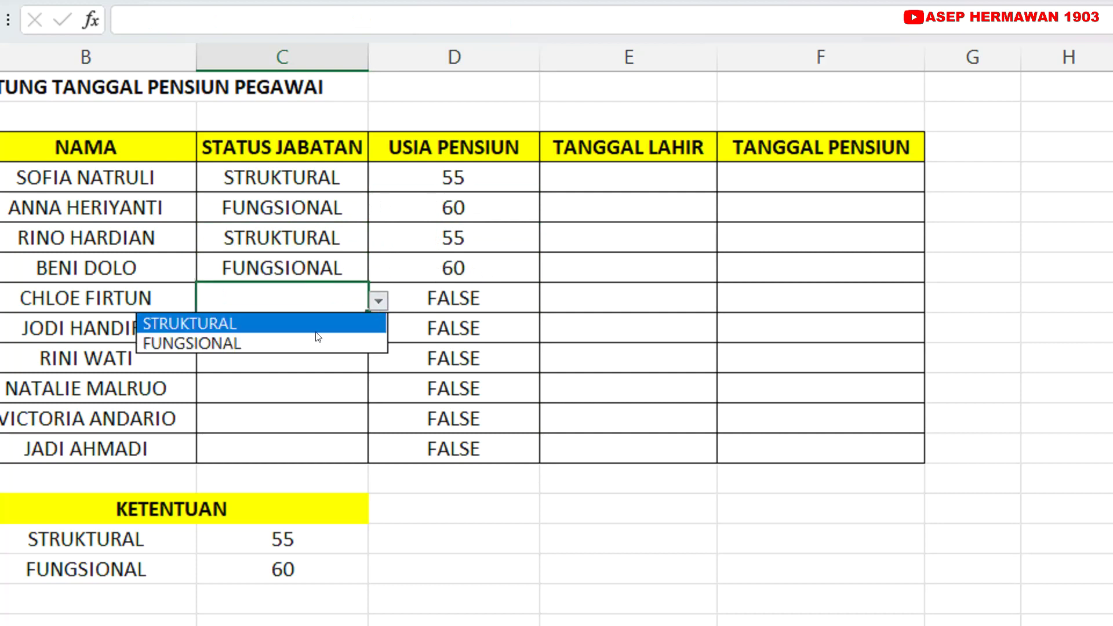
pyautogui.click(316, 322)
pyautogui.click(338, 323)
pyautogui.click(376, 331)
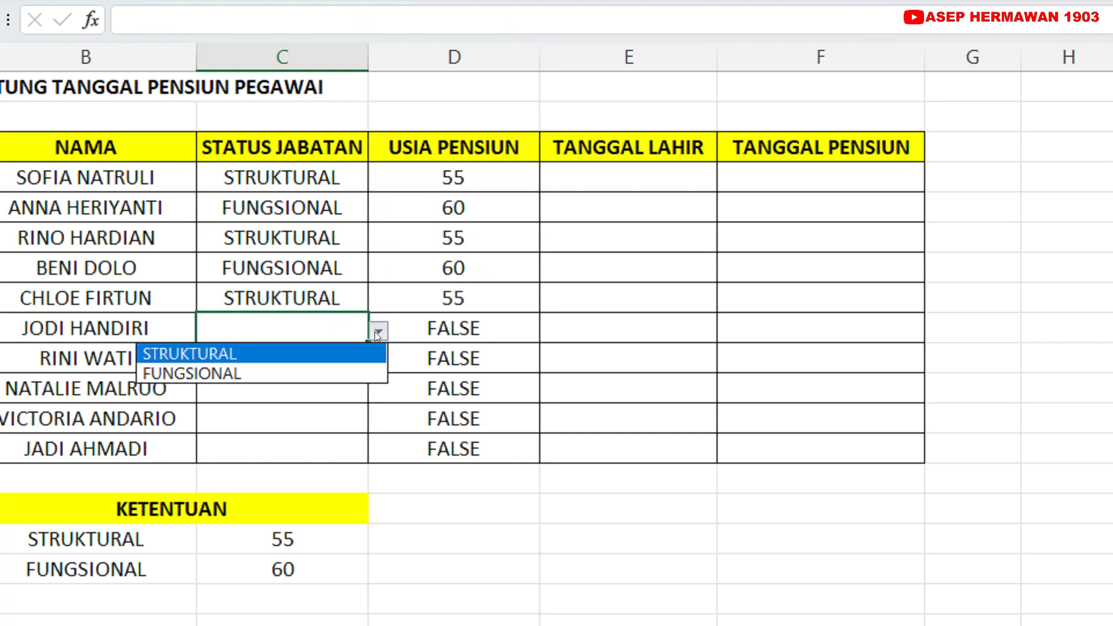
pyautogui.click(313, 353)
pyautogui.click(313, 354)
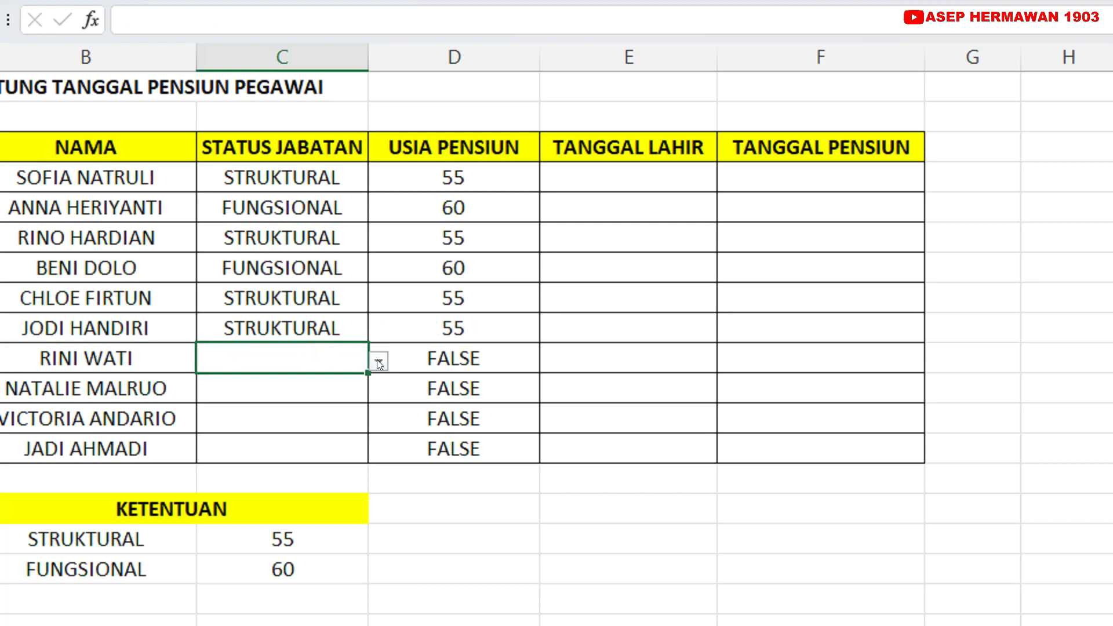
pyautogui.click(377, 361)
pyautogui.click(317, 383)
# Step: Set the STATUS JABATAN to FUNGSIONAL in C11 and C12, and to STRUKTURAL in C13
pyautogui.click(325, 387)
pyautogui.click(378, 392)
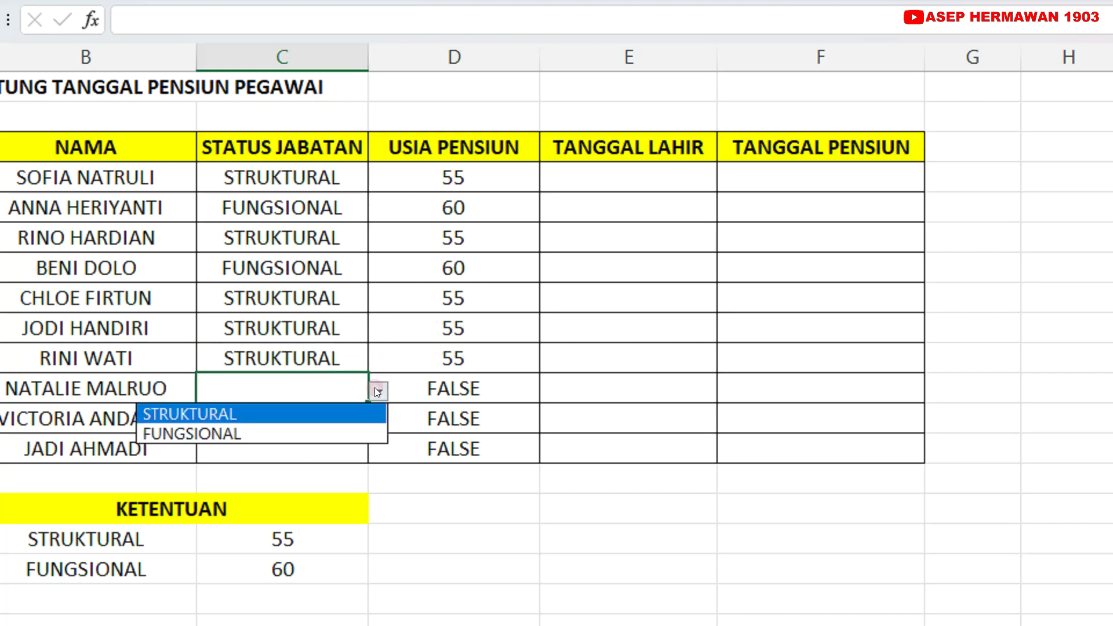
pyautogui.click(314, 434)
pyautogui.click(316, 426)
pyautogui.click(377, 422)
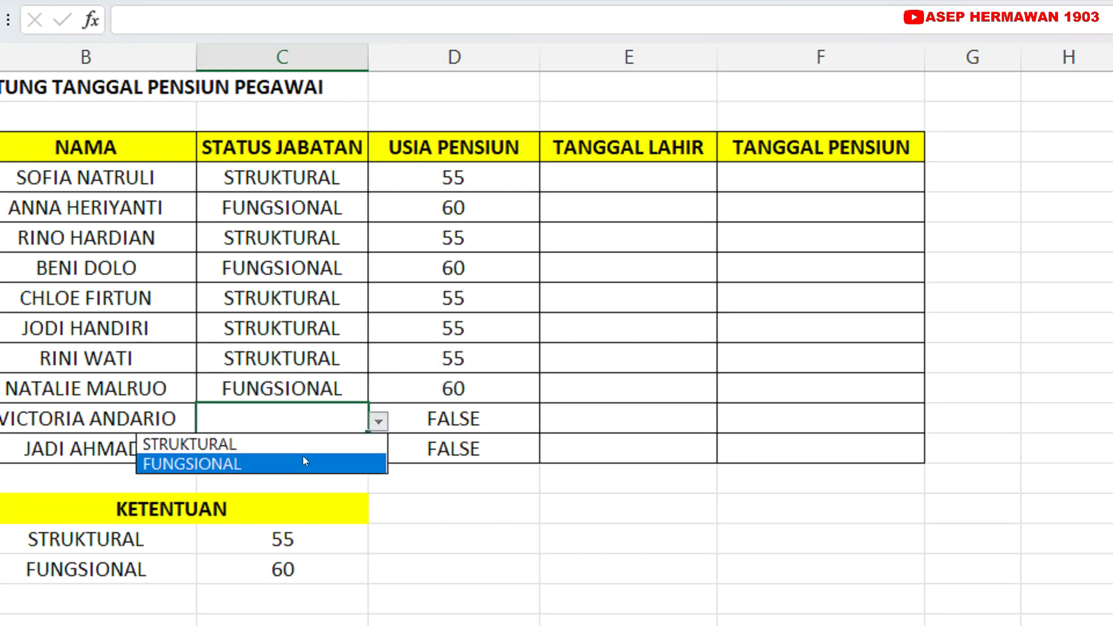
pyautogui.click(303, 457)
pyautogui.click(303, 456)
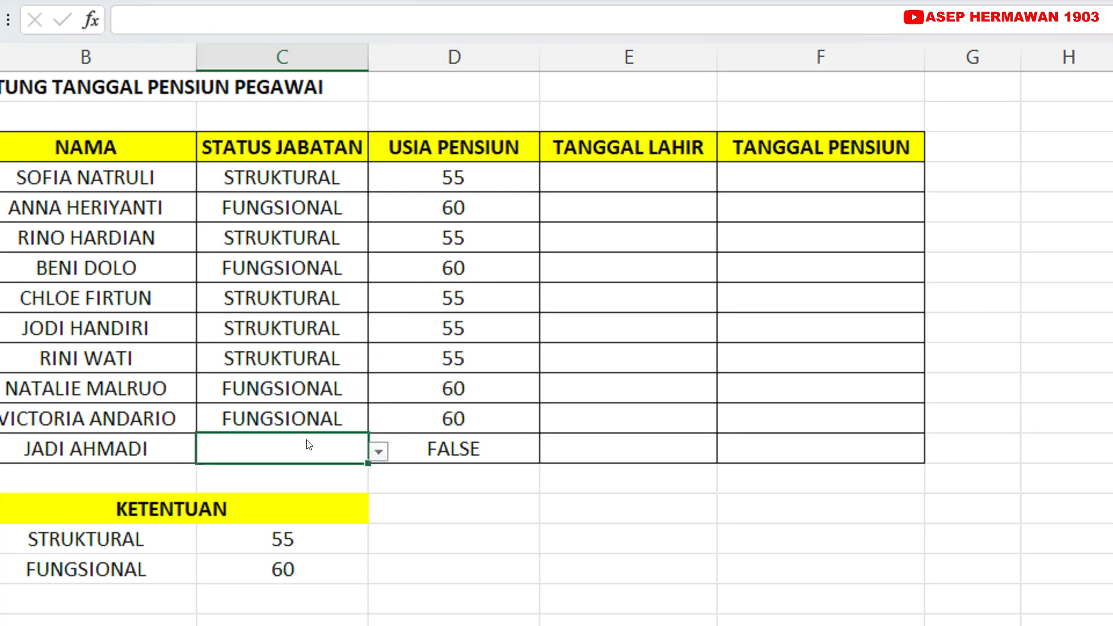
pyautogui.click(378, 451)
pyautogui.click(317, 470)
# Step: Check the USIA PENSIUN values against each STATUS JABATAN and look over the empty TANGGAL LAHIR column
pyautogui.click(498, 376)
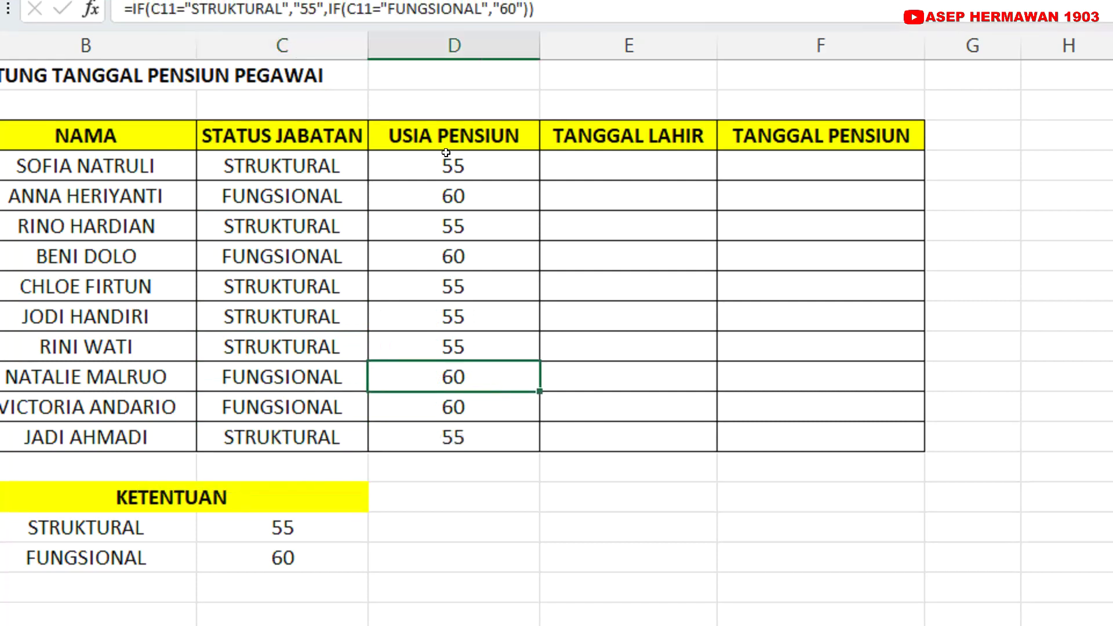
pyautogui.moveTo(451, 139); pyautogui.dragTo(448, 438)
pyautogui.click(451, 243)
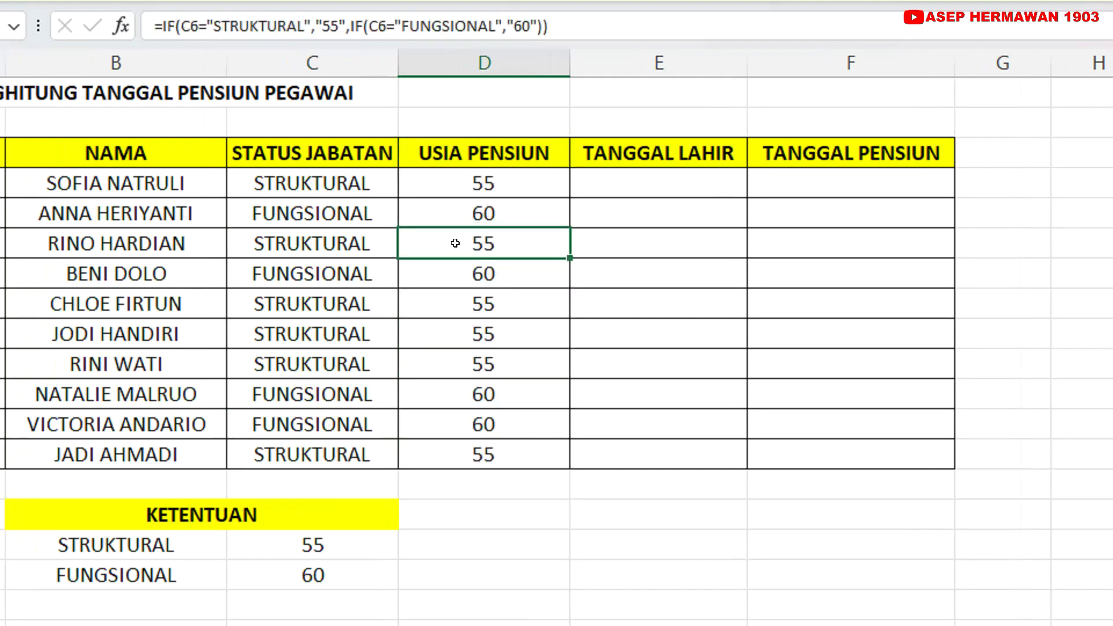
pyautogui.moveTo(648, 174); pyautogui.dragTo(703, 441)
pyautogui.click(642, 184)
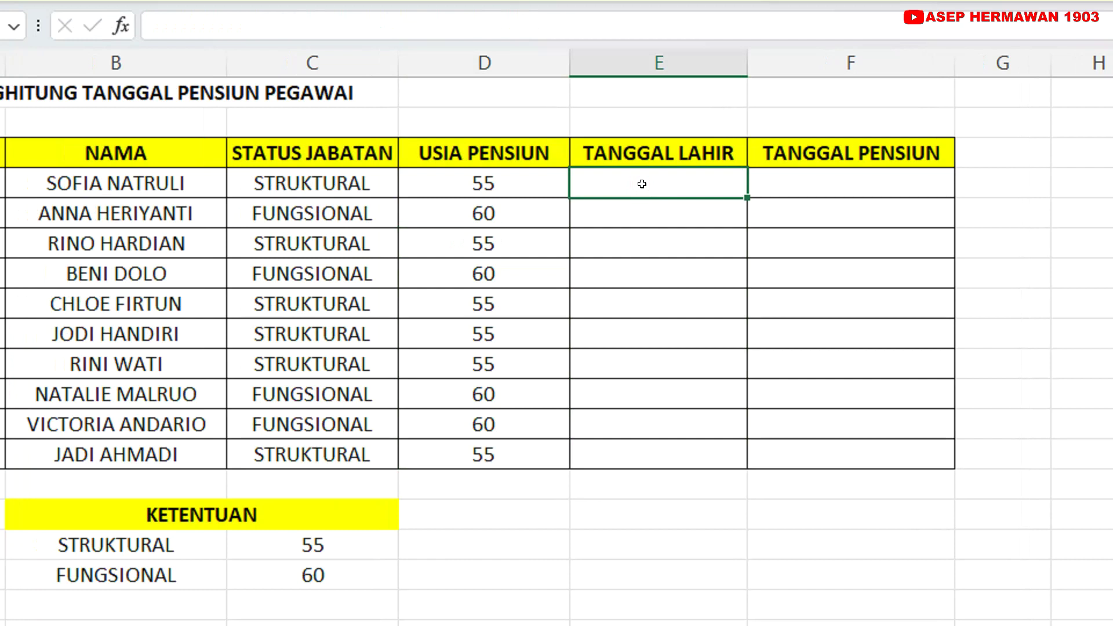
pyautogui.moveTo(168, 181); pyautogui.dragTo(435, 195)
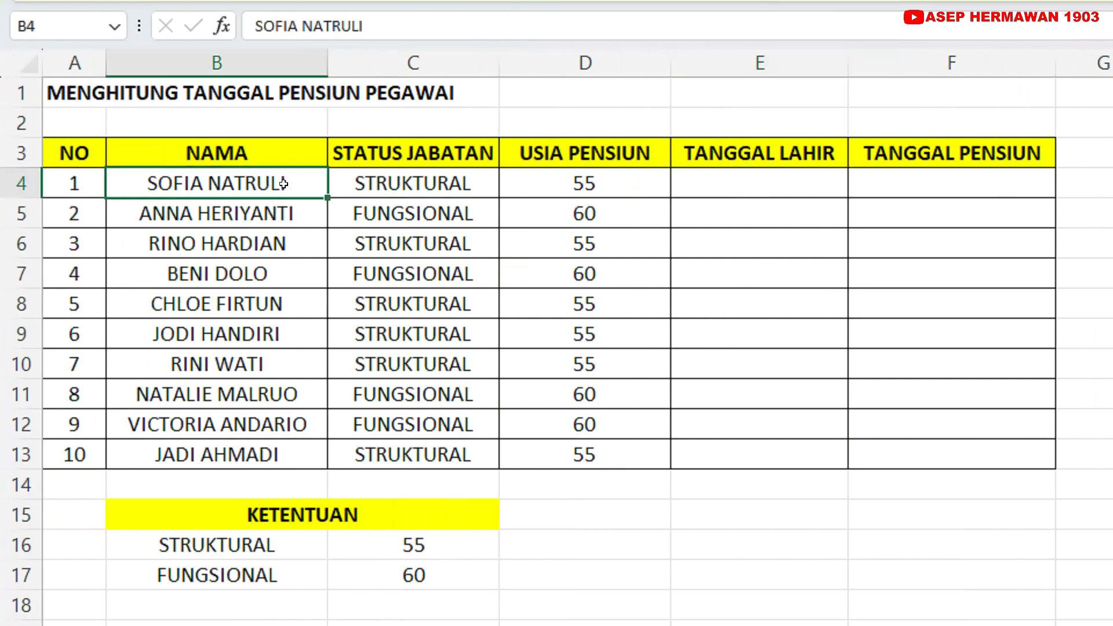
pyautogui.moveTo(536, 194); pyautogui.dragTo(638, 174)
# Step: Enter the birth dates of the first two employees in E4 and E5 of the TANGGAL LAHIR column
pyautogui.click(676, 181)
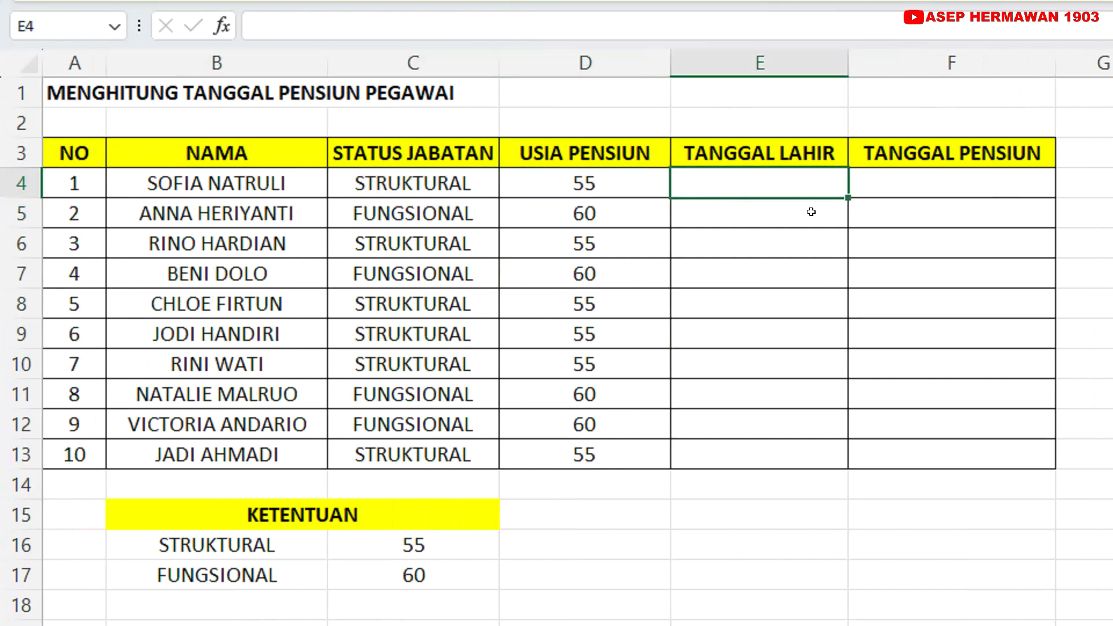
pyautogui.write('5 JUL')
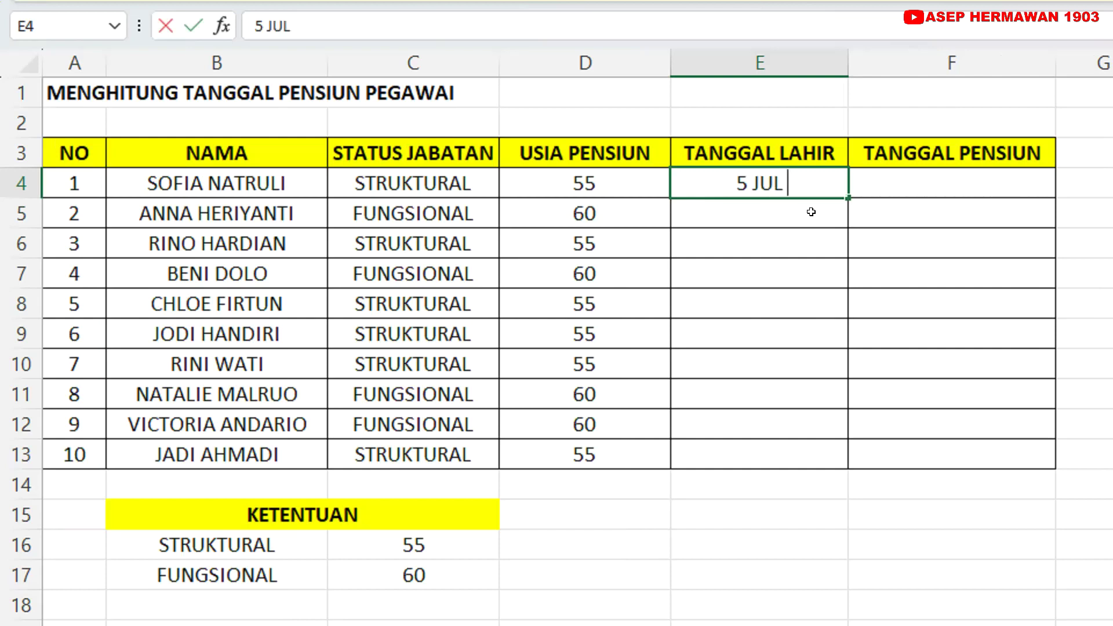
pyautogui.write(' 1988')
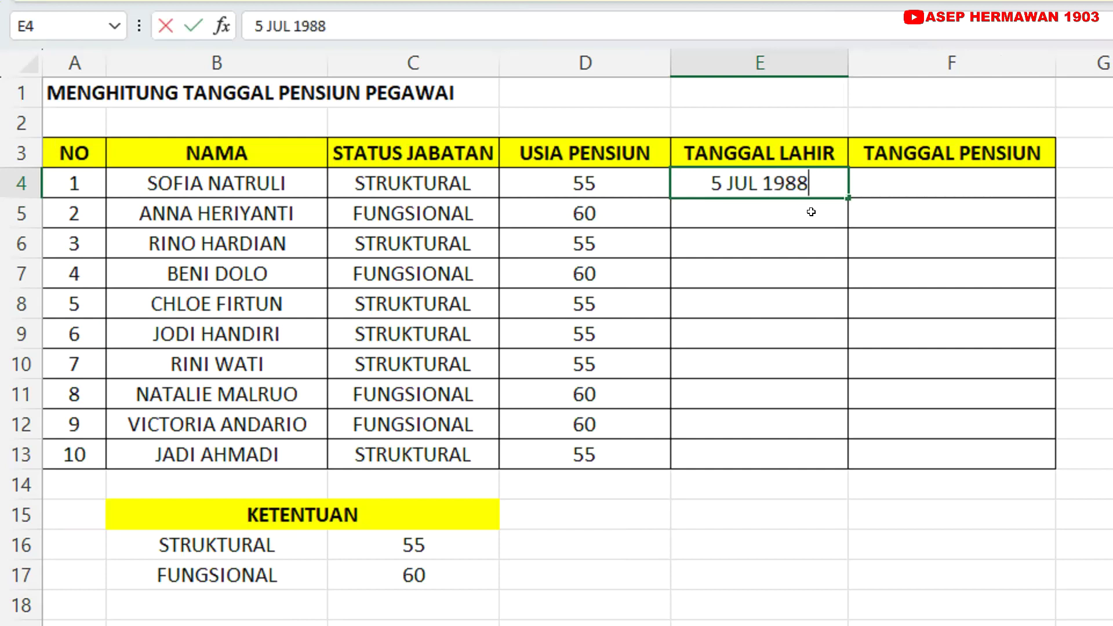
pyautogui.press('Return')
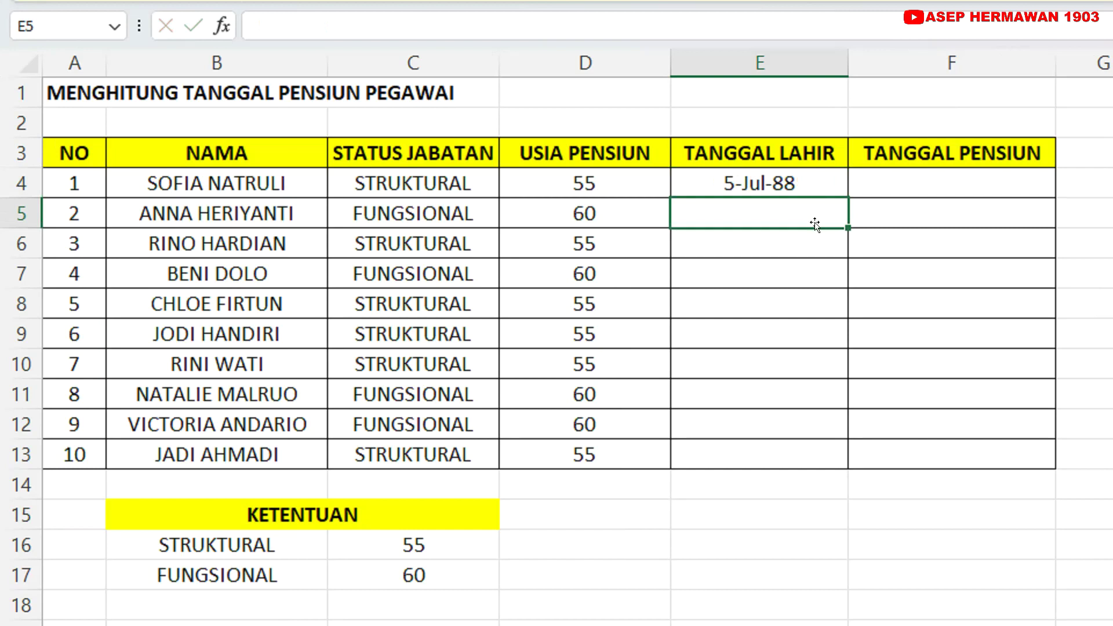
pyautogui.write('5AUG')
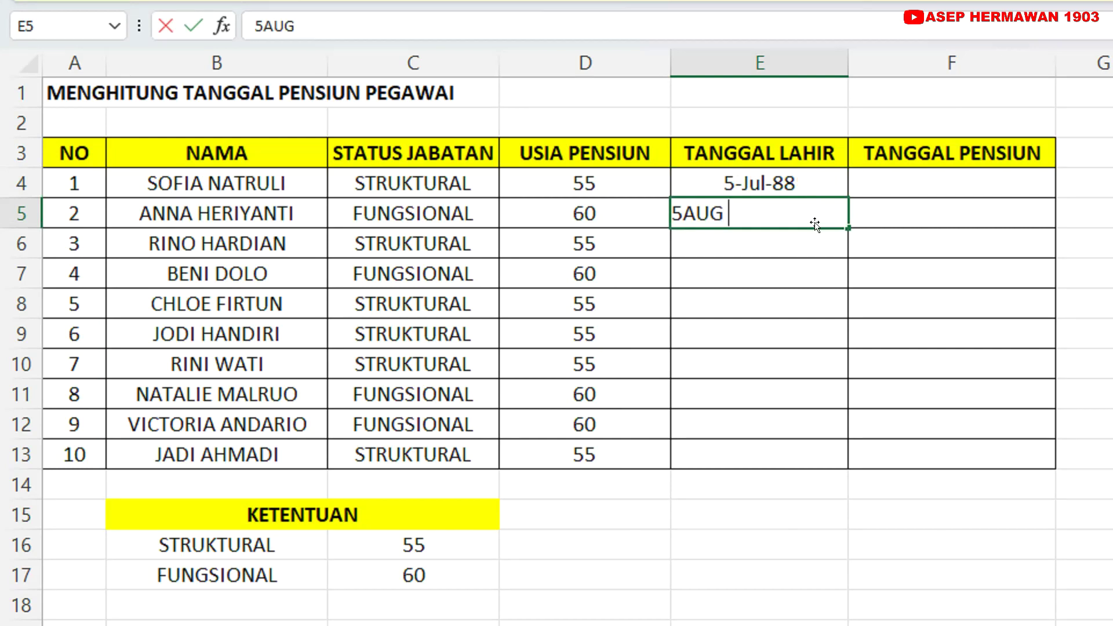
pyautogui.write(' 89')
pyautogui.press('Return')
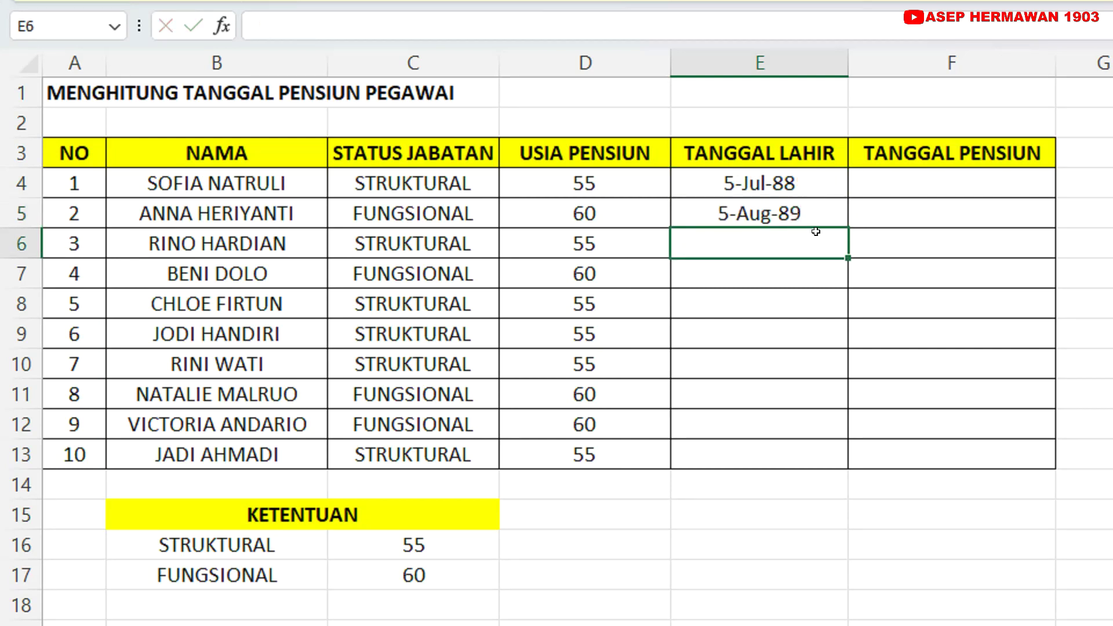
# Step: Enter the birth dates of the third and fourth employees in E6 and E7, using two-digit years
pyautogui.write('17 JA')
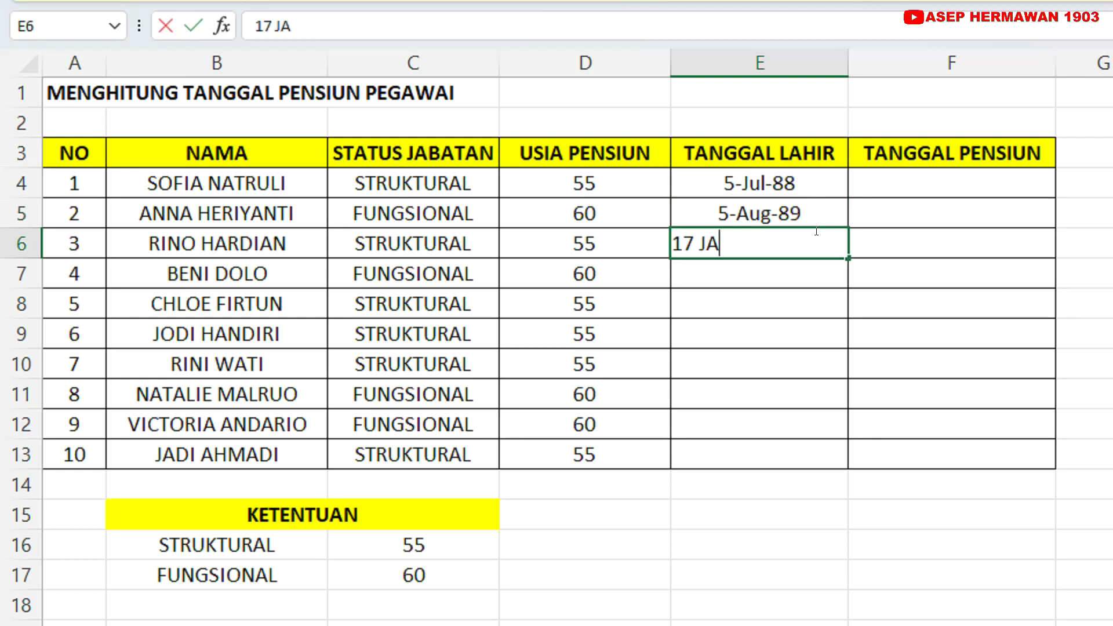
pyautogui.write('N 991')
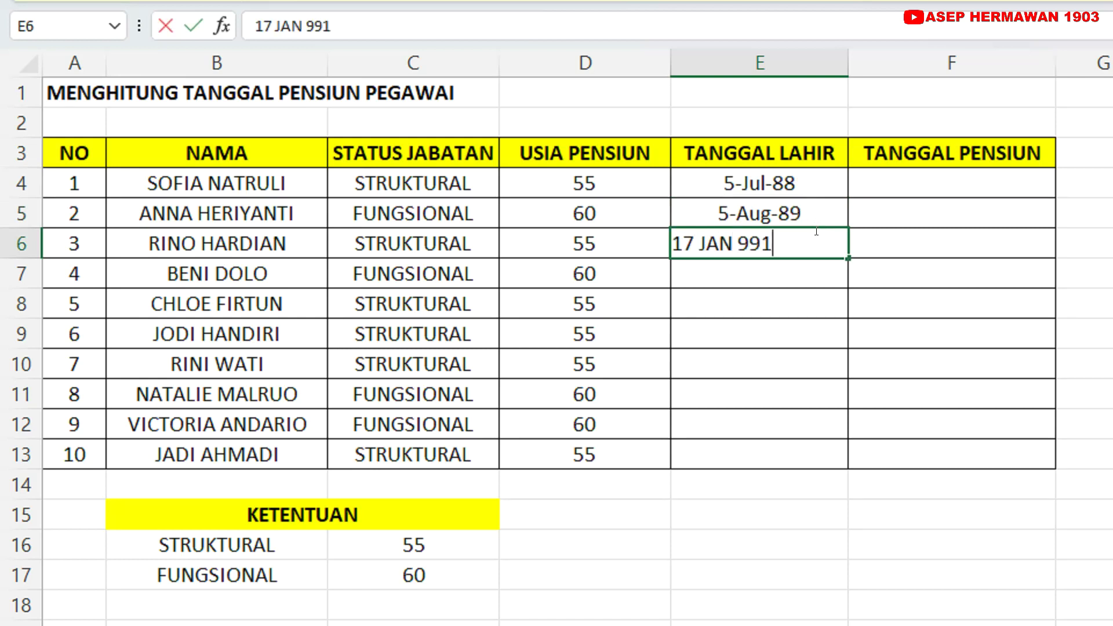
pyautogui.press('BackSpace')
pyautogui.press('BackSpace')
pyautogui.press('BackSpace')
pyautogui.write('91')
pyautogui.press('Return')
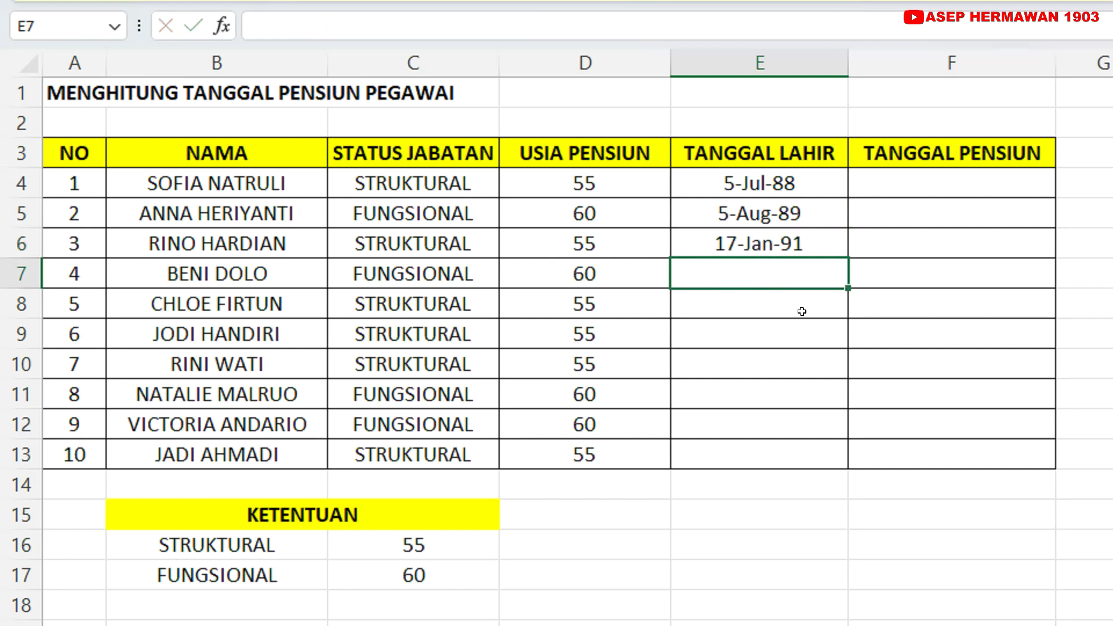
pyautogui.write('19 FEB')
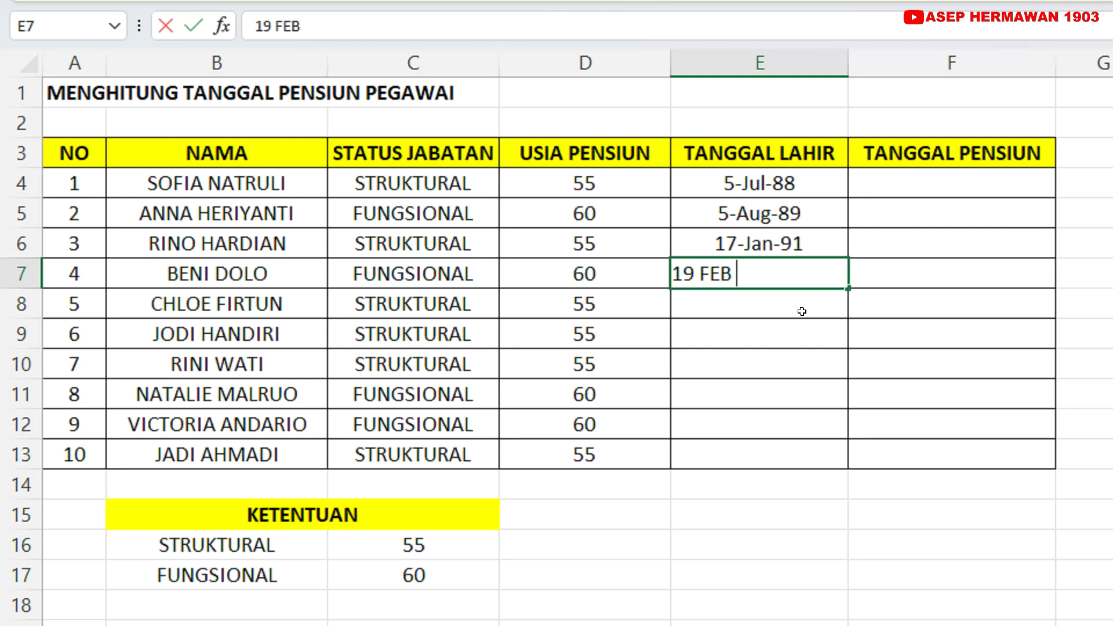
pyautogui.write(' 87')
pyautogui.press('Return')
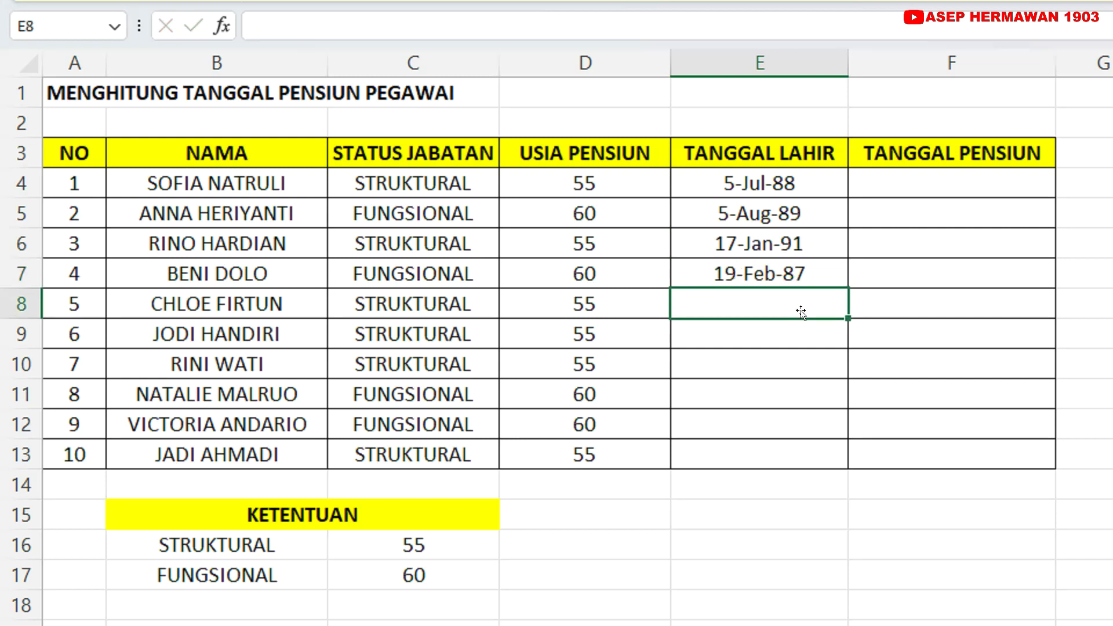
# Step: Enter the birth dates of the fifth and sixth employees in E8 and E9, using two-digit years
pyautogui.write('23')
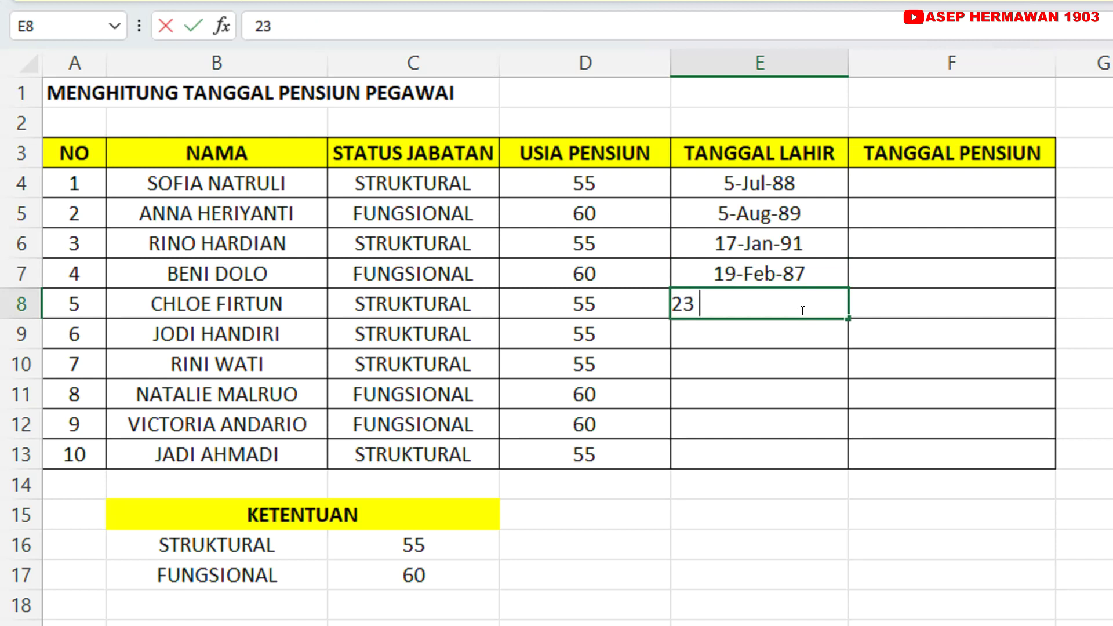
pyautogui.write(' MAR')
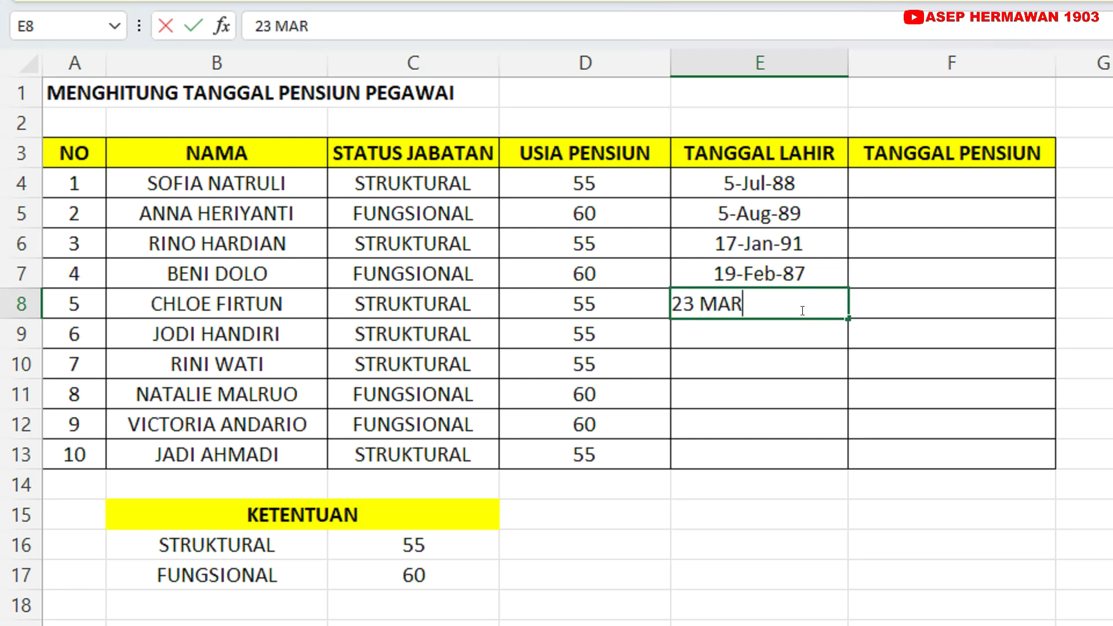
pyautogui.write(' 1')
pyautogui.press('BackSpace')
pyautogui.write('91')
pyautogui.press('Return')
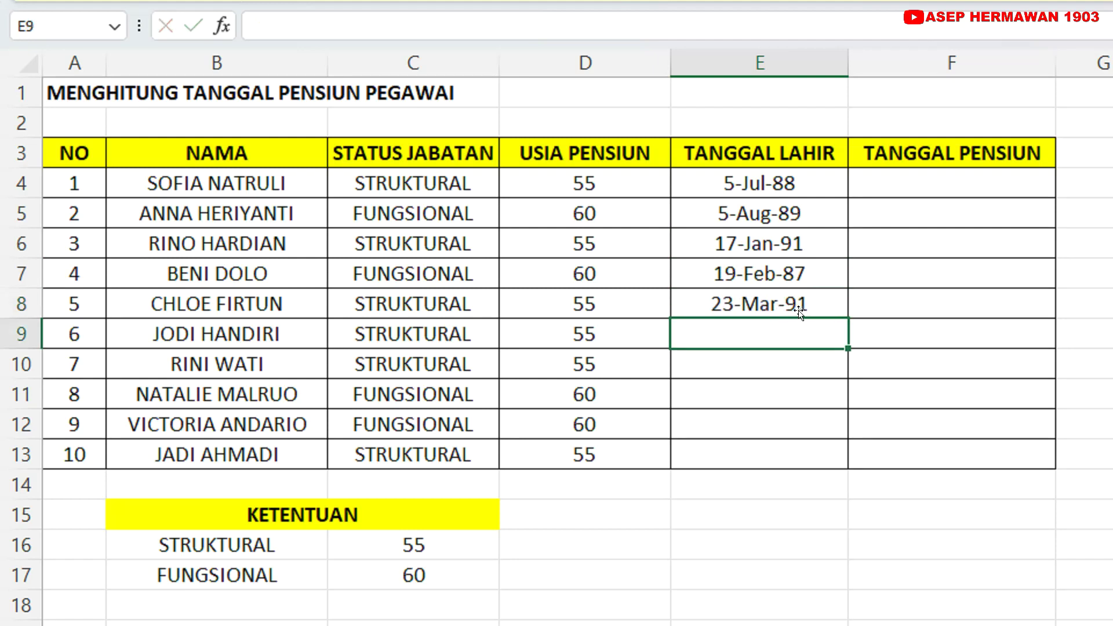
pyautogui.write('25')
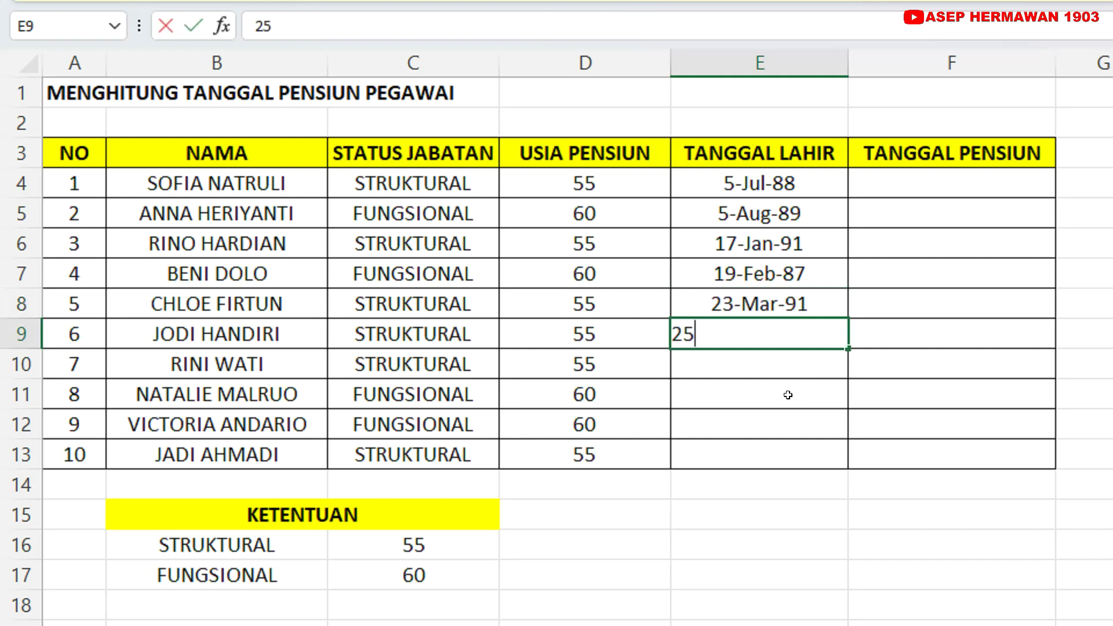
pyautogui.write(' FEB')
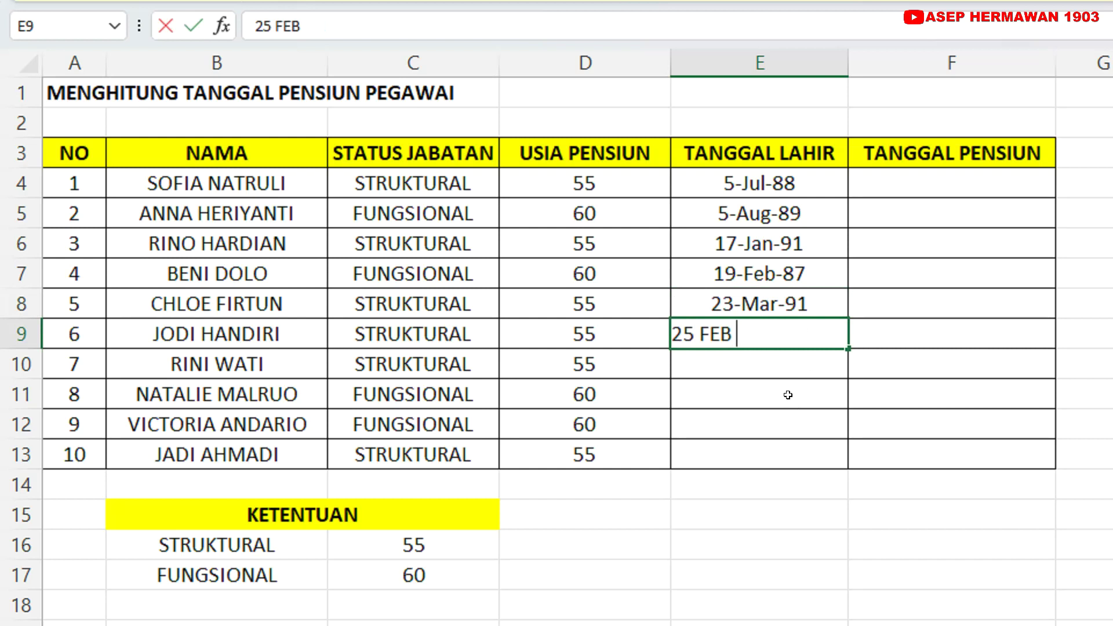
pyautogui.write(' 77')
pyautogui.press('Return')
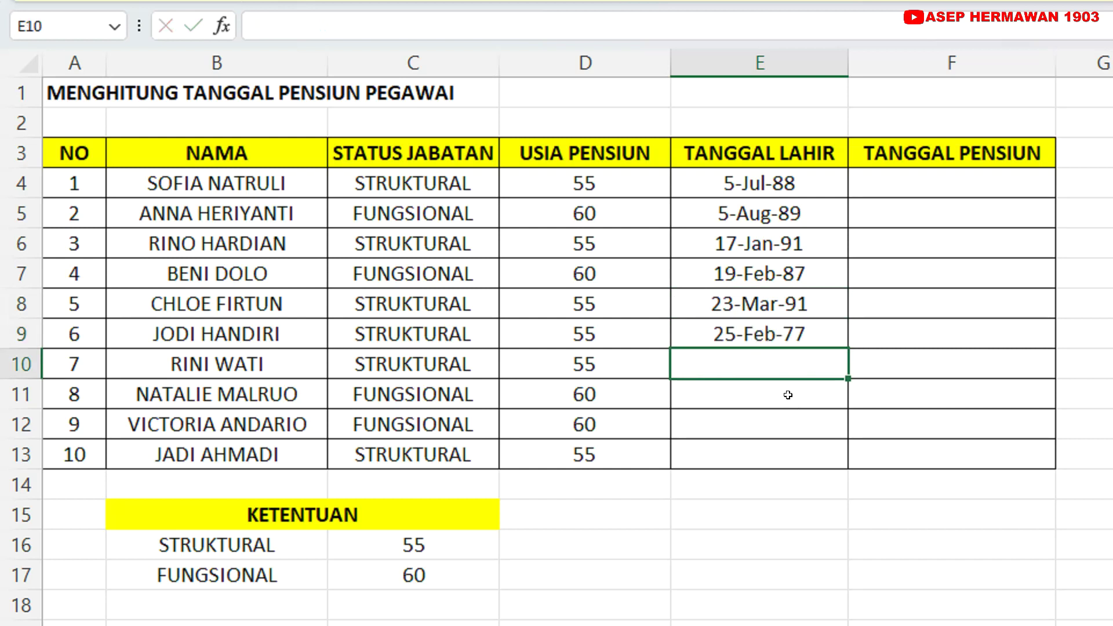
# Step: Enter the birth dates of the seventh and eighth employees in E10 and E11 of the TANGGAL LAHIR column
pyautogui.write('12')
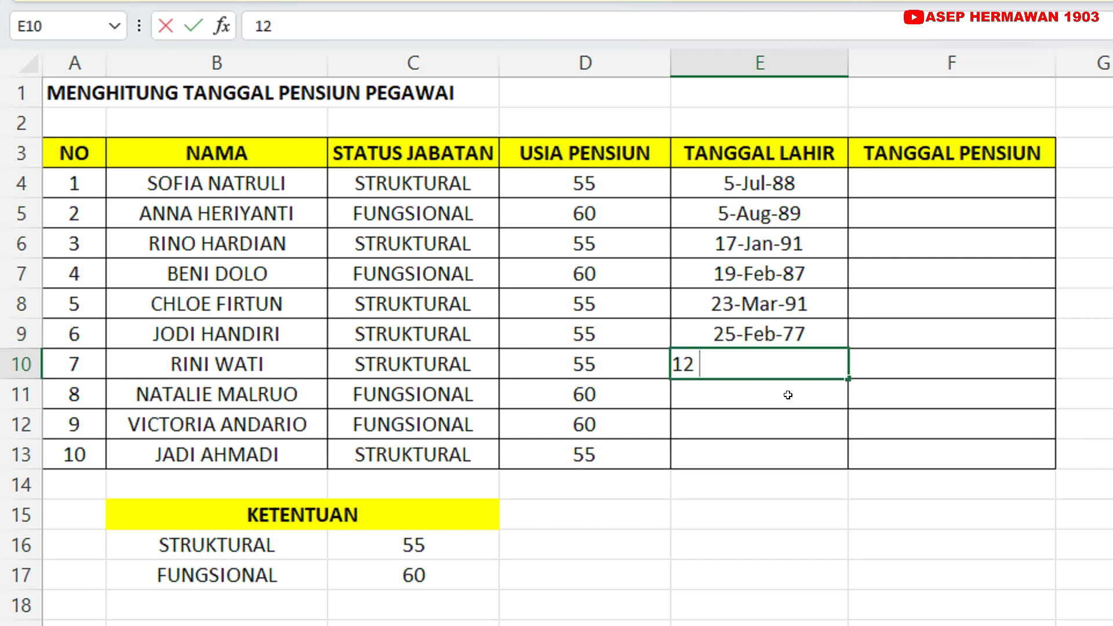
pyautogui.write(' JUN ')
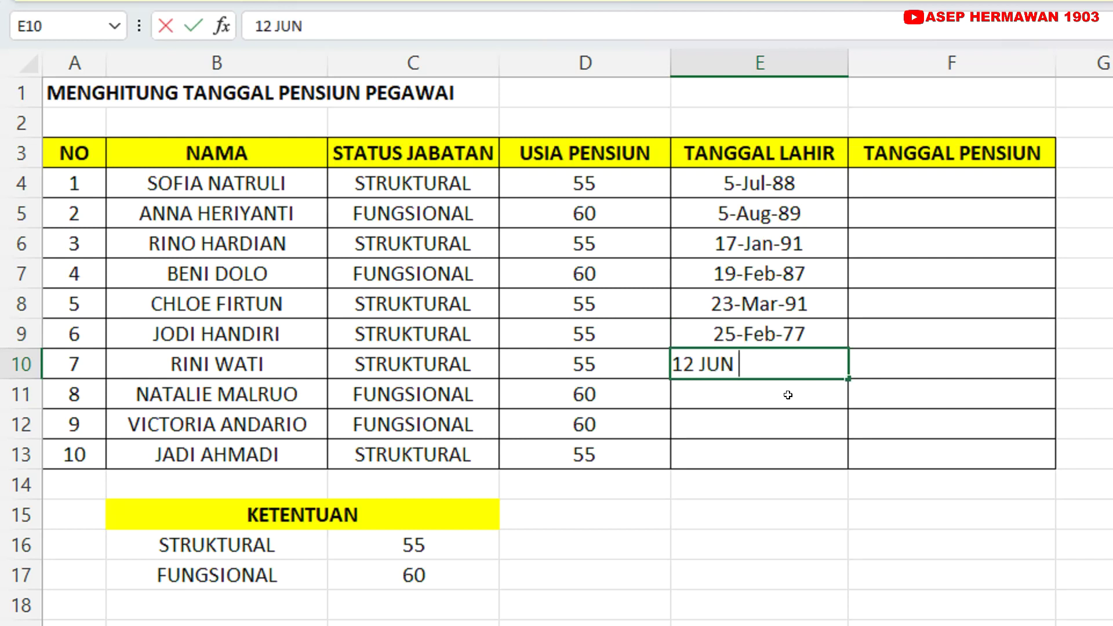
pyautogui.write('79')
pyautogui.press('Return')
pyautogui.write('15')
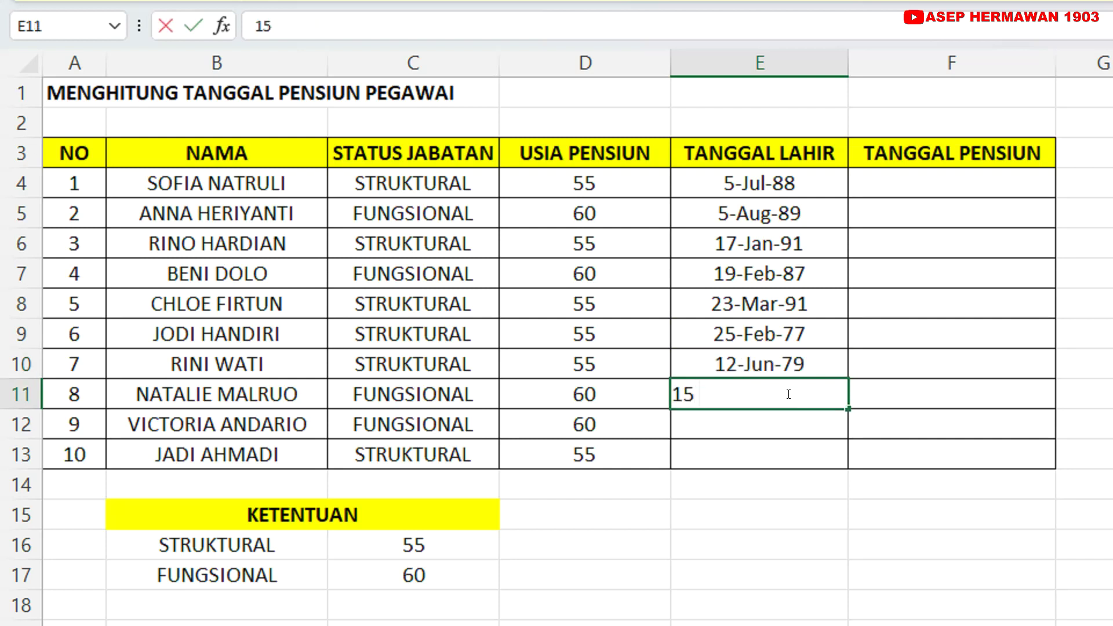
pyautogui.write(' APR')
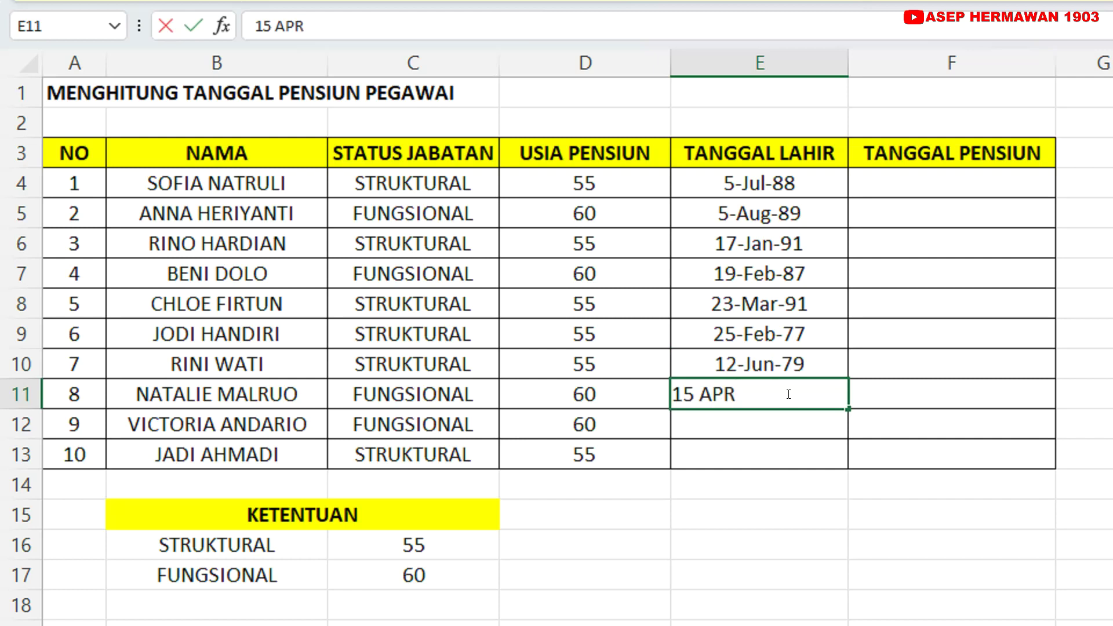
pyautogui.write(' 88')
pyautogui.press('Return')
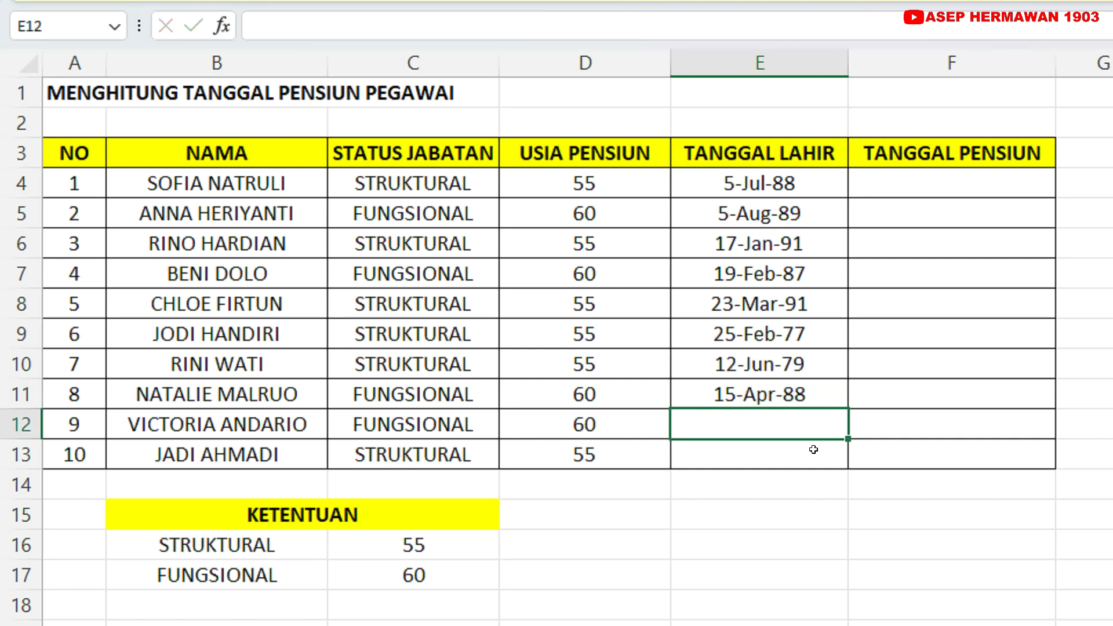
# Step: Enter the birth dates of the last two employees in E12 and E13 to complete the TANGGAL LAHIR column
pyautogui.write('17')
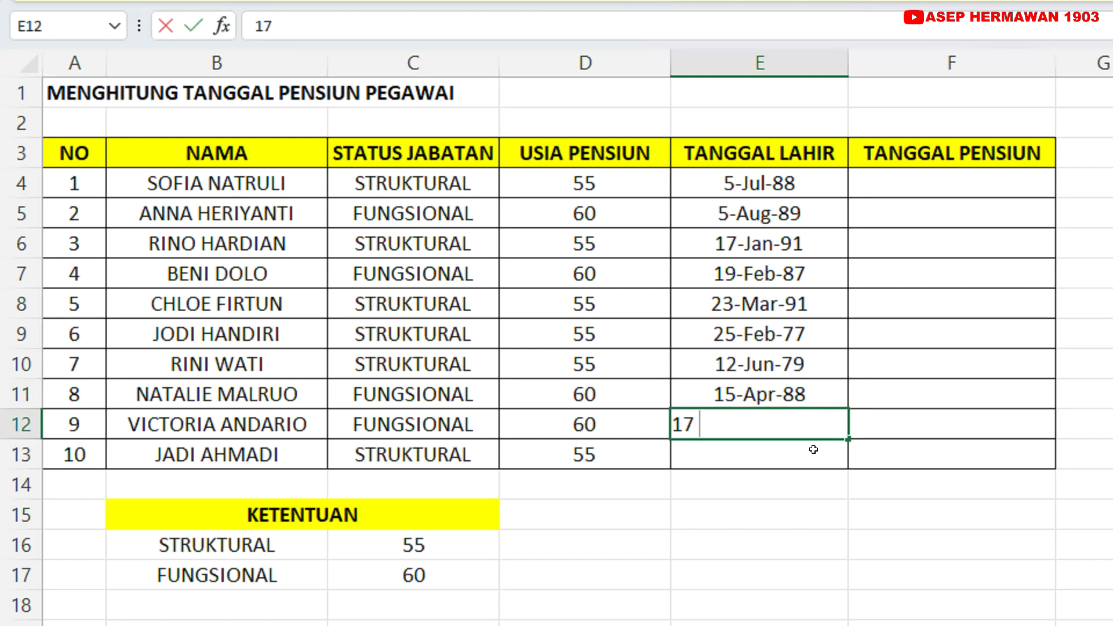
pyautogui.write(' MAR')
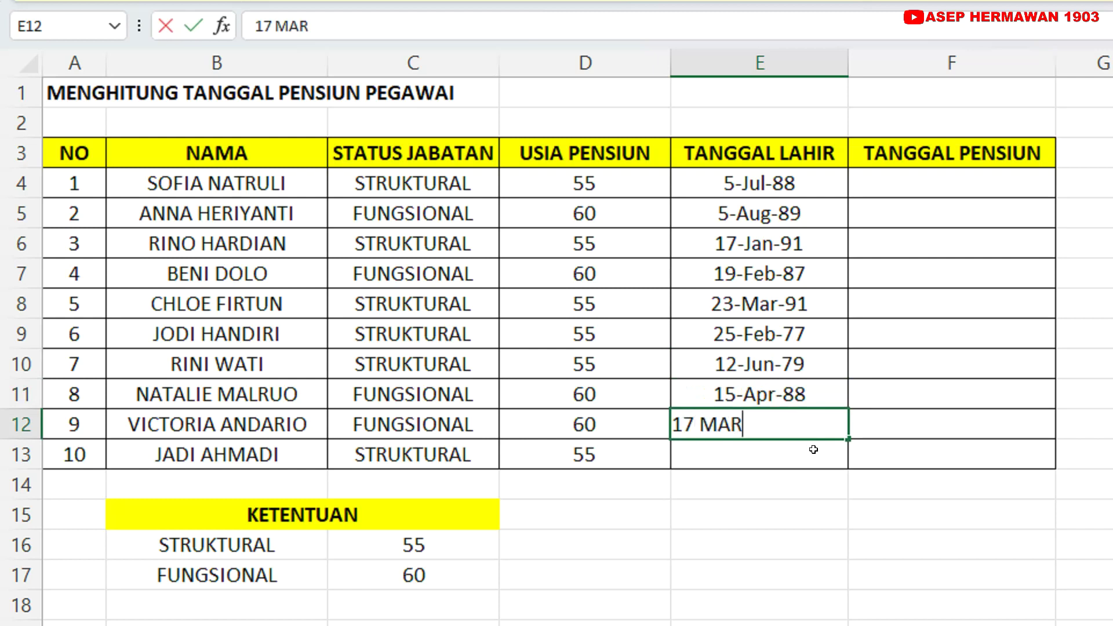
pyautogui.write(' 92')
pyautogui.press('Return')
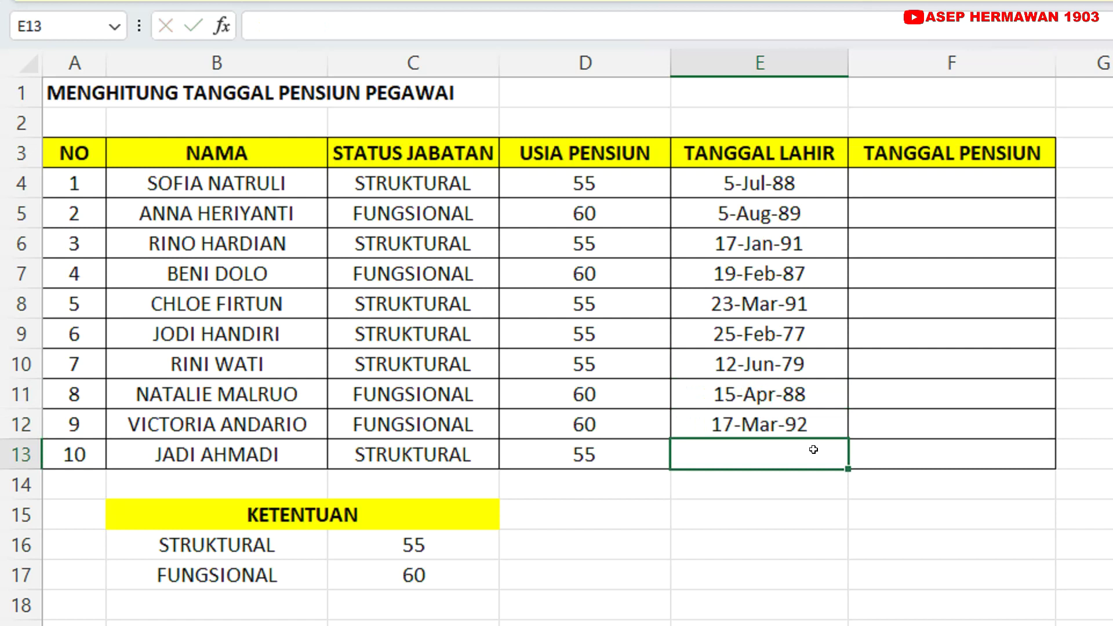
pyautogui.write('19')
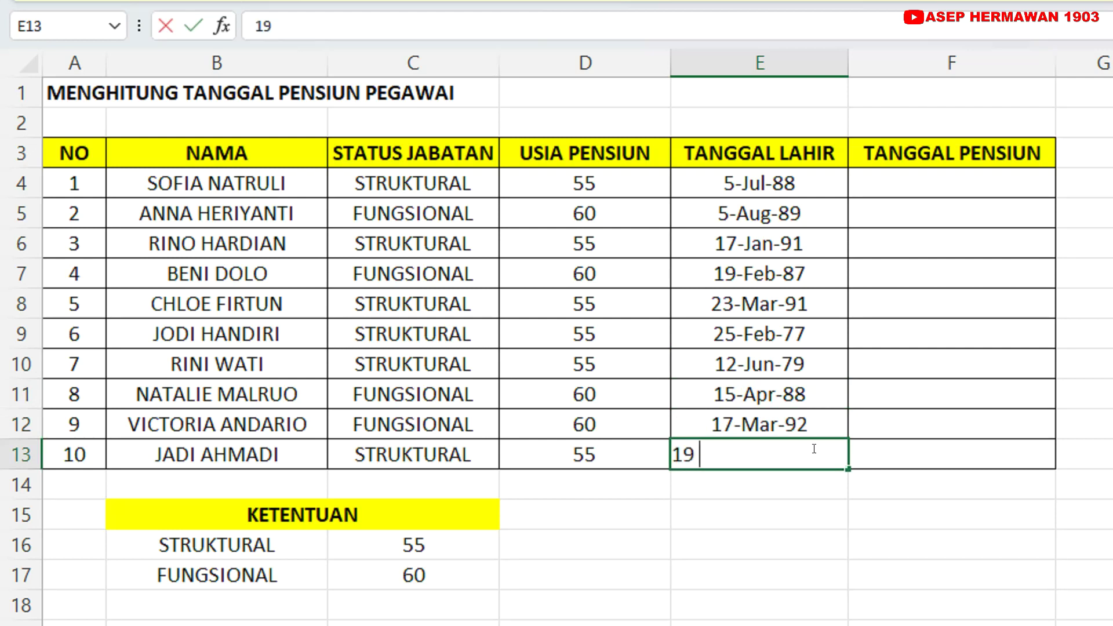
pyautogui.write(' AUG')
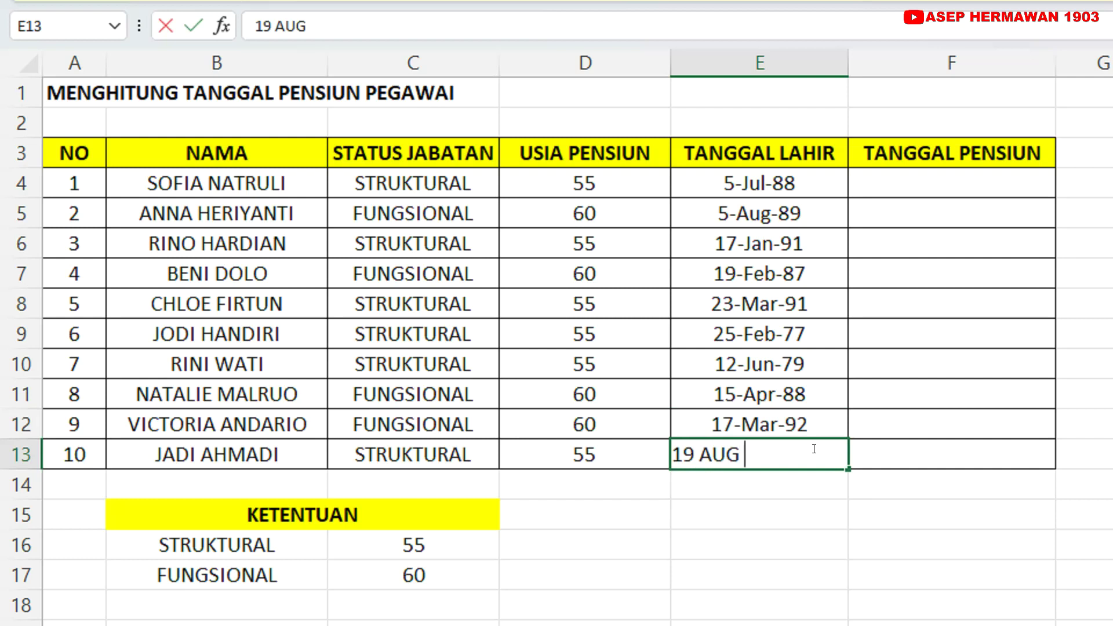
pyautogui.write(' 93')
pyautogui.press('Return')
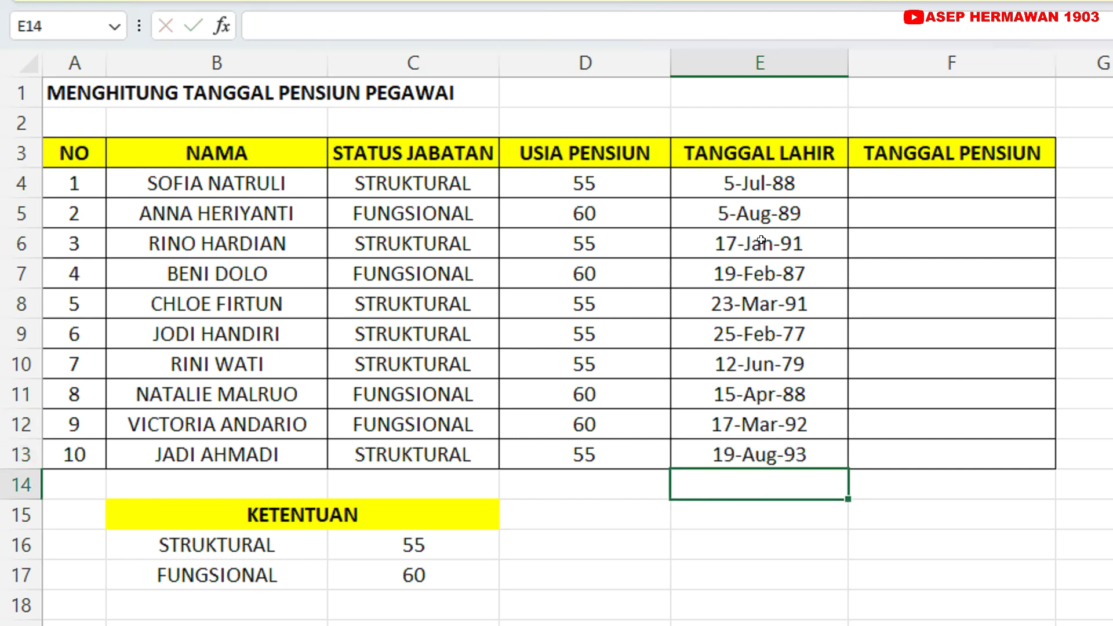
# Step: Review the birth dates in E4:E13, the USIA PENSIUN formula in D4 and the STATUS JABATAN in C4
pyautogui.moveTo(784, 182); pyautogui.dragTo(780, 453)
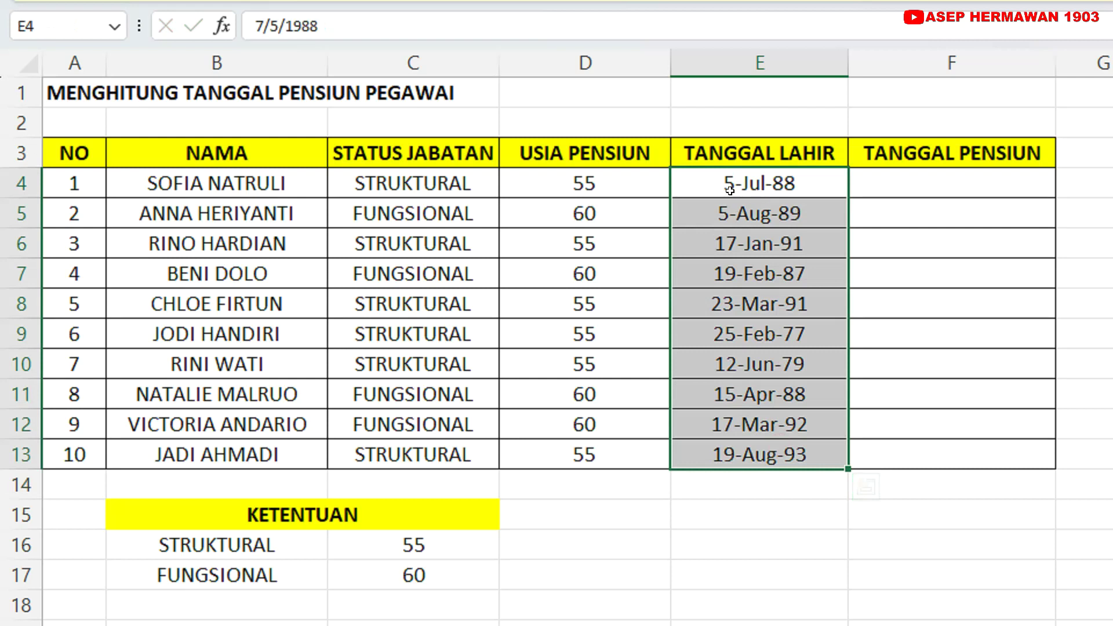
pyautogui.click(805, 214)
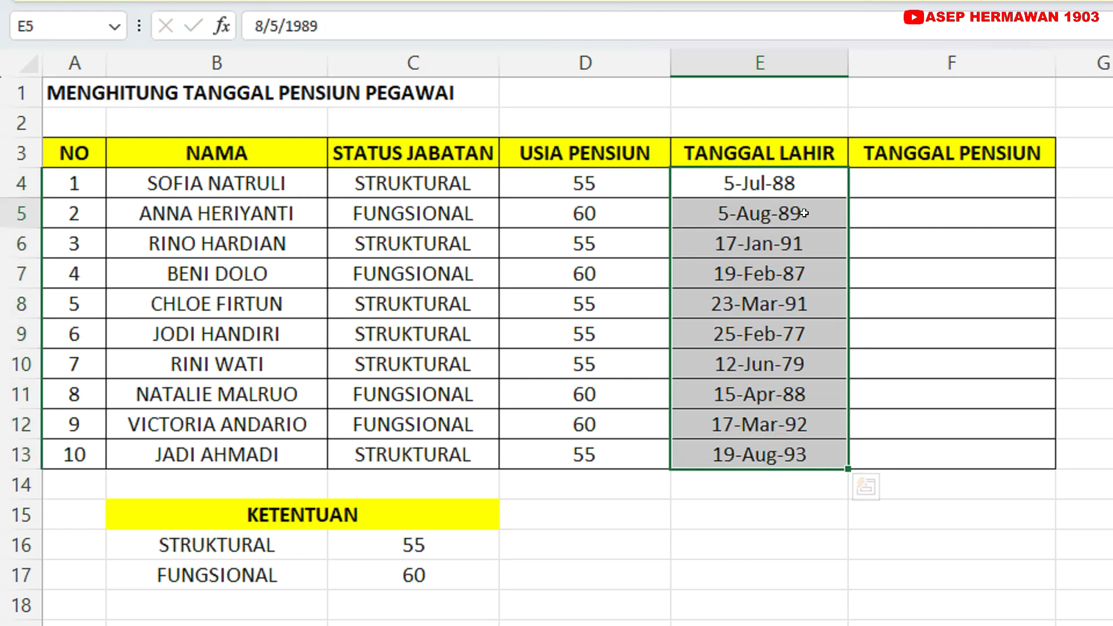
pyautogui.click(778, 182)
pyautogui.moveTo(779, 181); pyautogui.dragTo(795, 454)
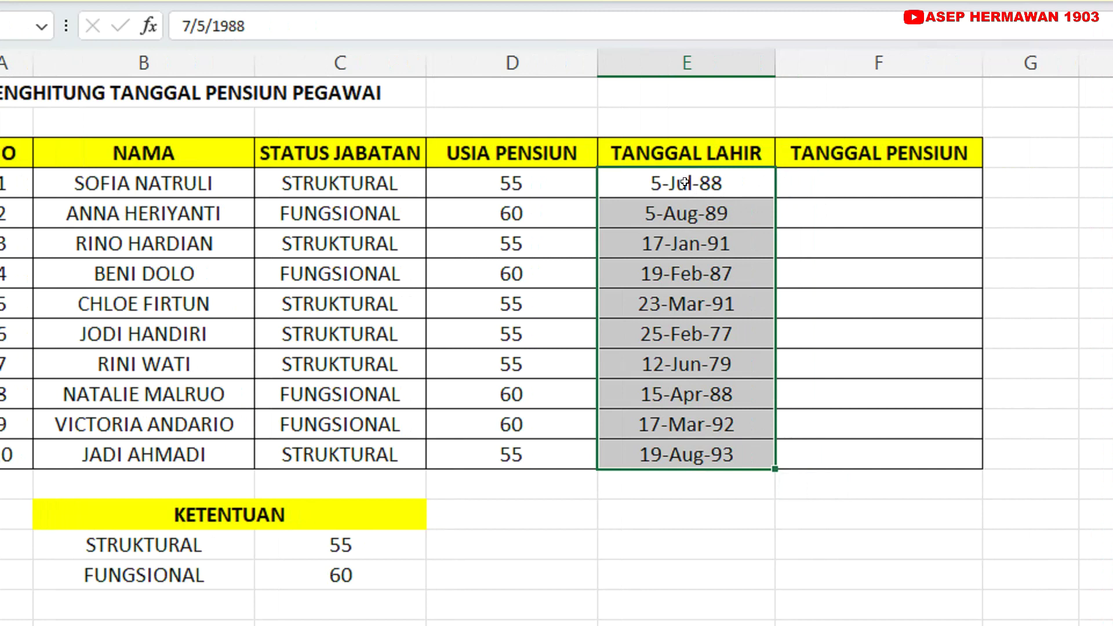
pyautogui.click(790, 181)
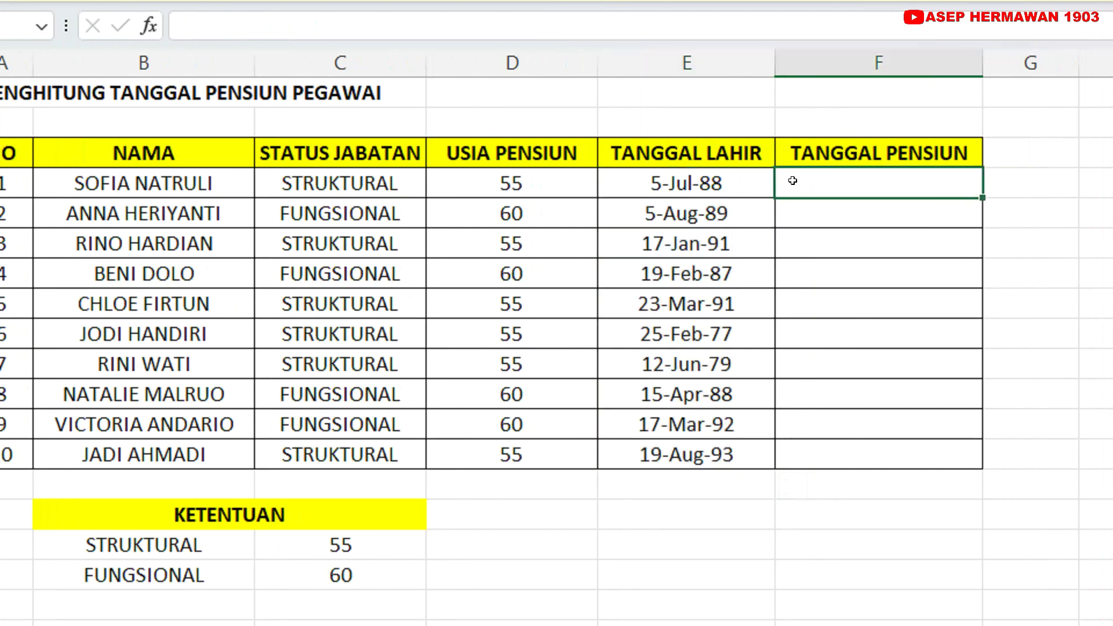
pyautogui.click(530, 182)
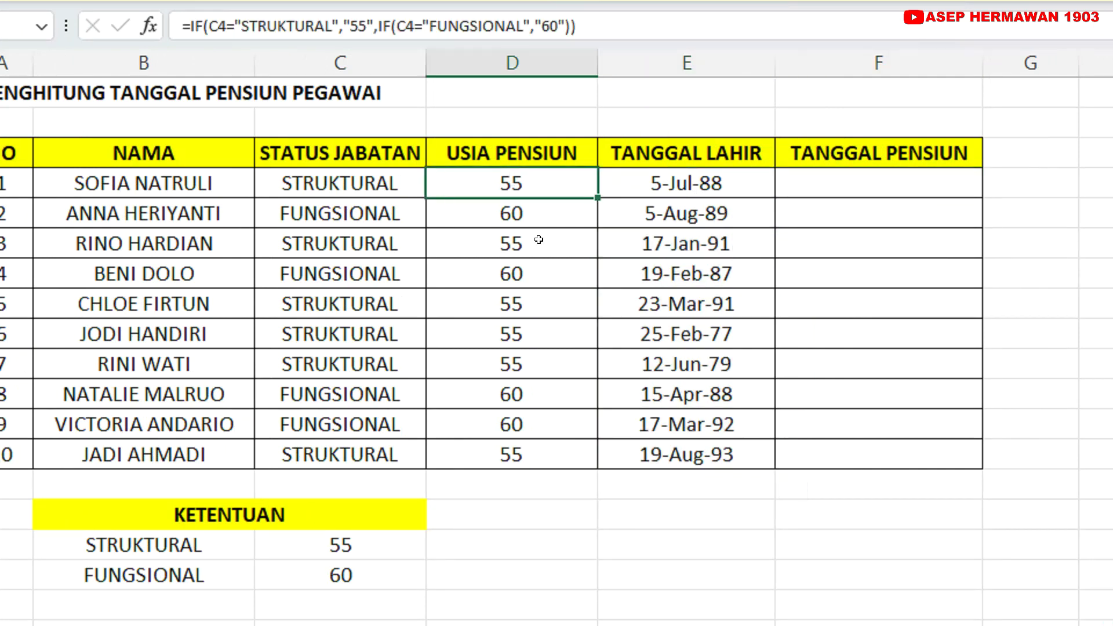
pyautogui.click(376, 190)
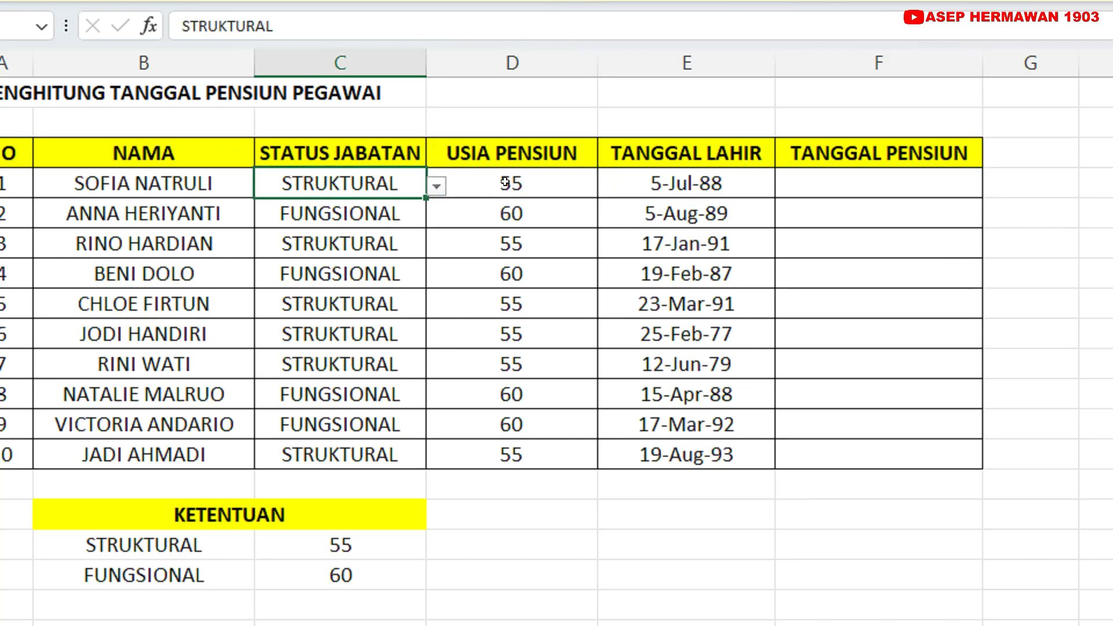
# Step: Start an EDATE formula in F4, the first cell of the TANGGAL PENSIUN column
pyautogui.click(847, 174)
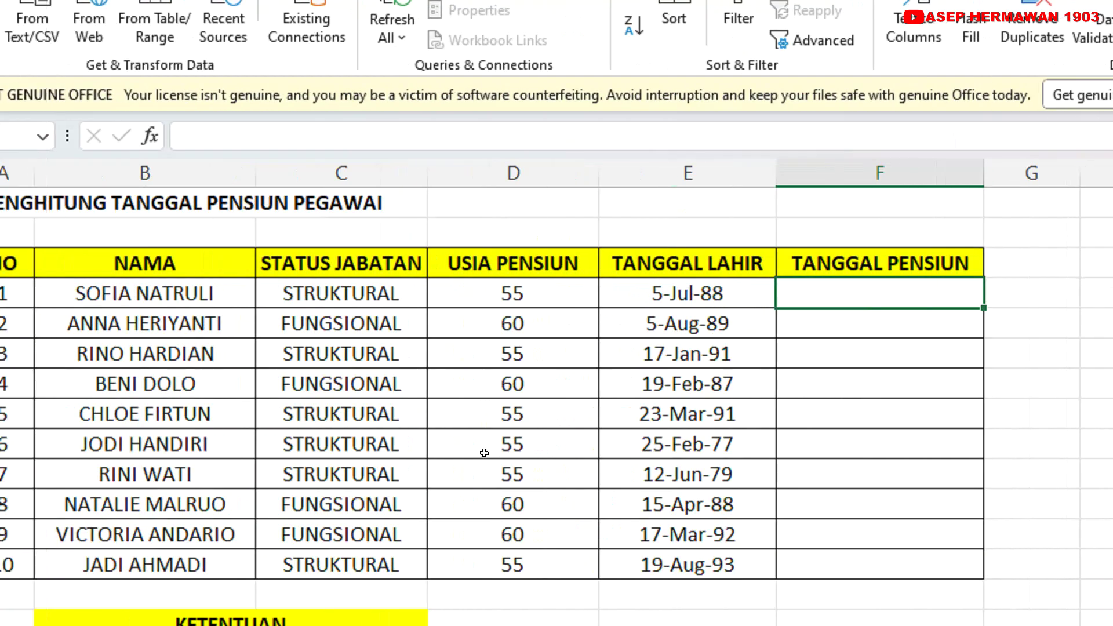
pyautogui.write('=')
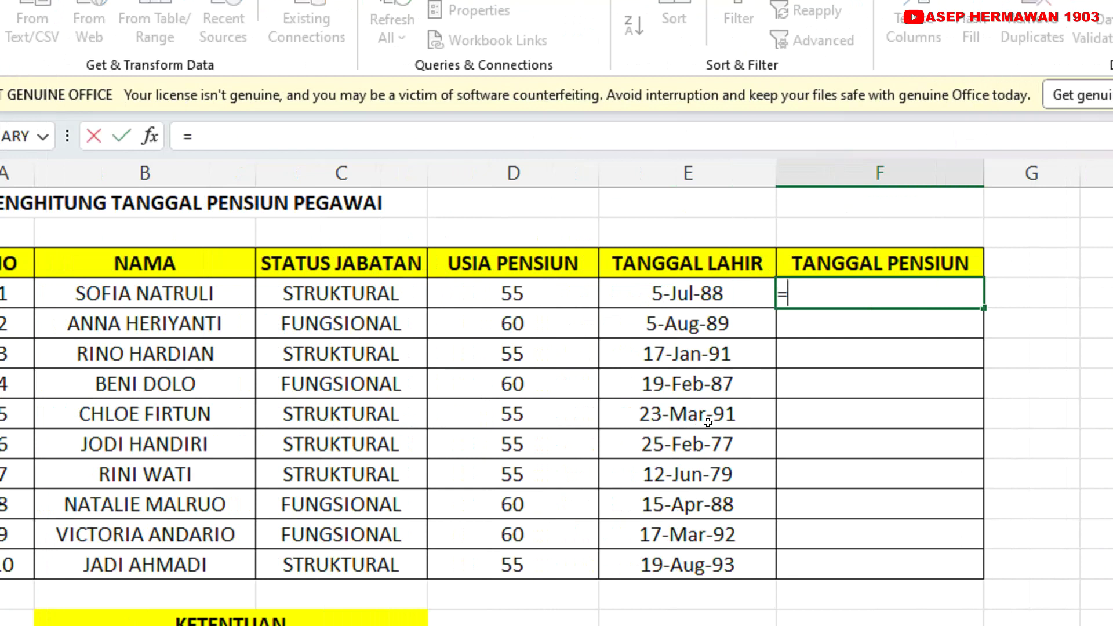
pyautogui.write('EDAT')
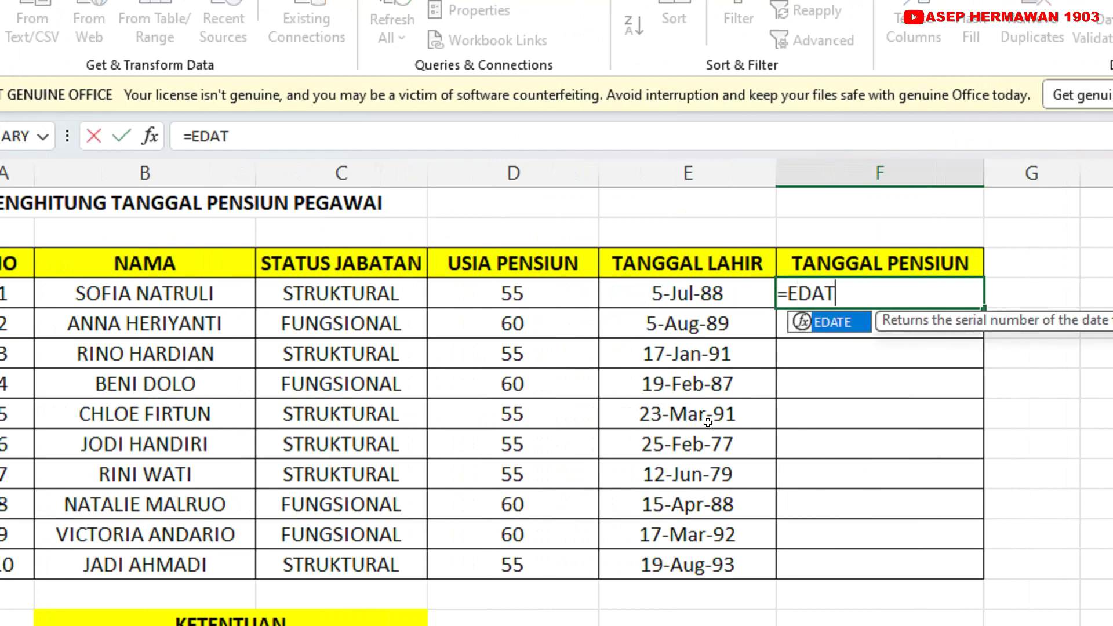
pyautogui.doubleClick(847, 325)
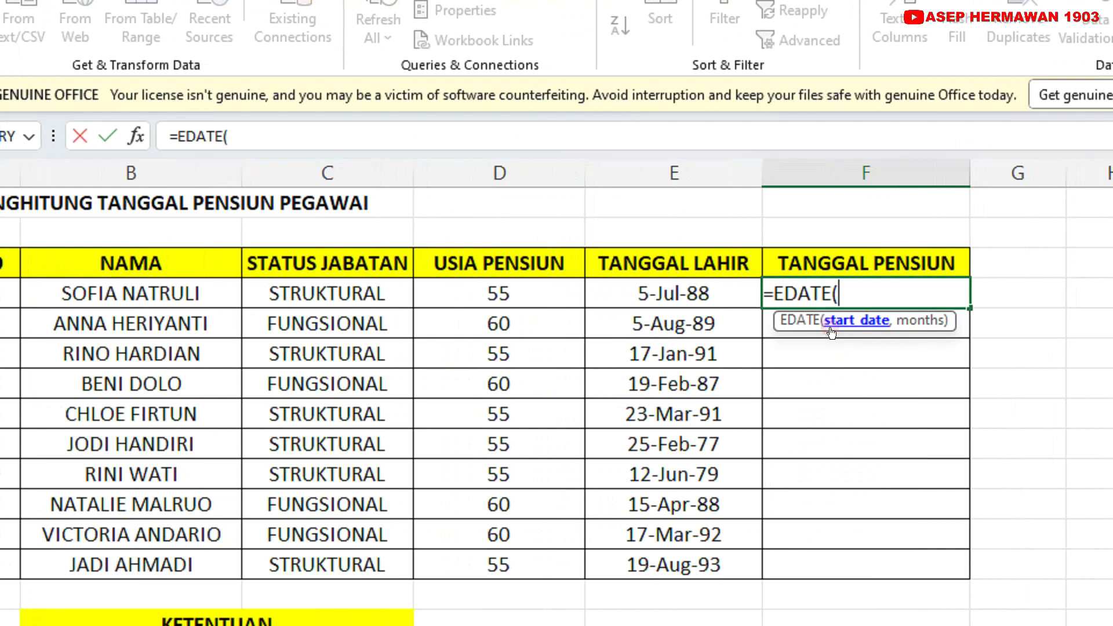
pyautogui.moveTo(772, 293); pyautogui.dragTo(822, 289)
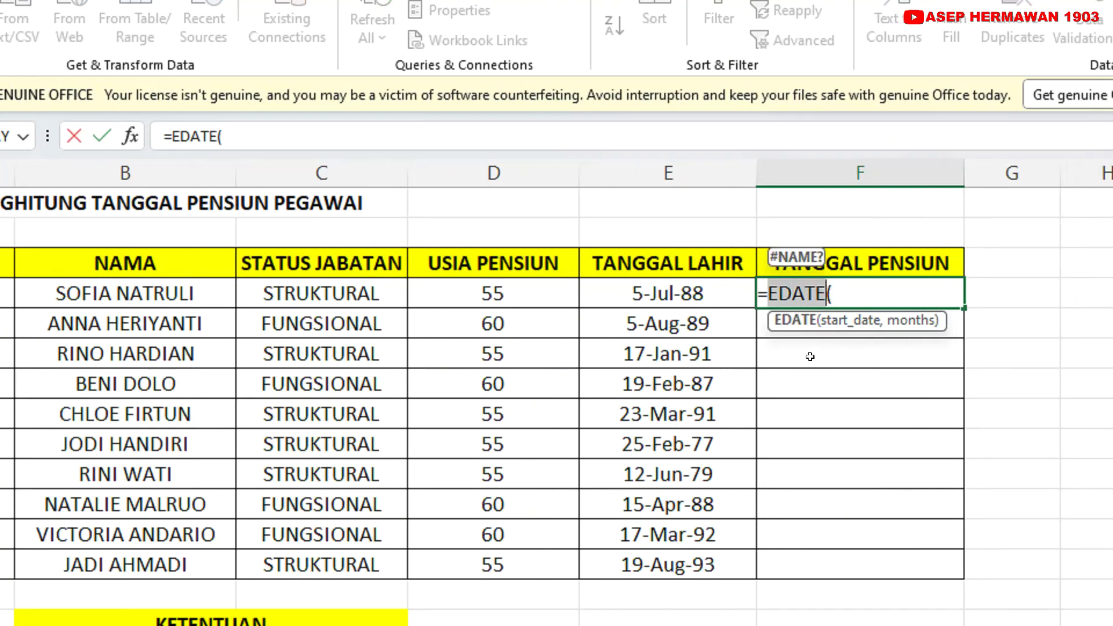
pyautogui.click(832, 290)
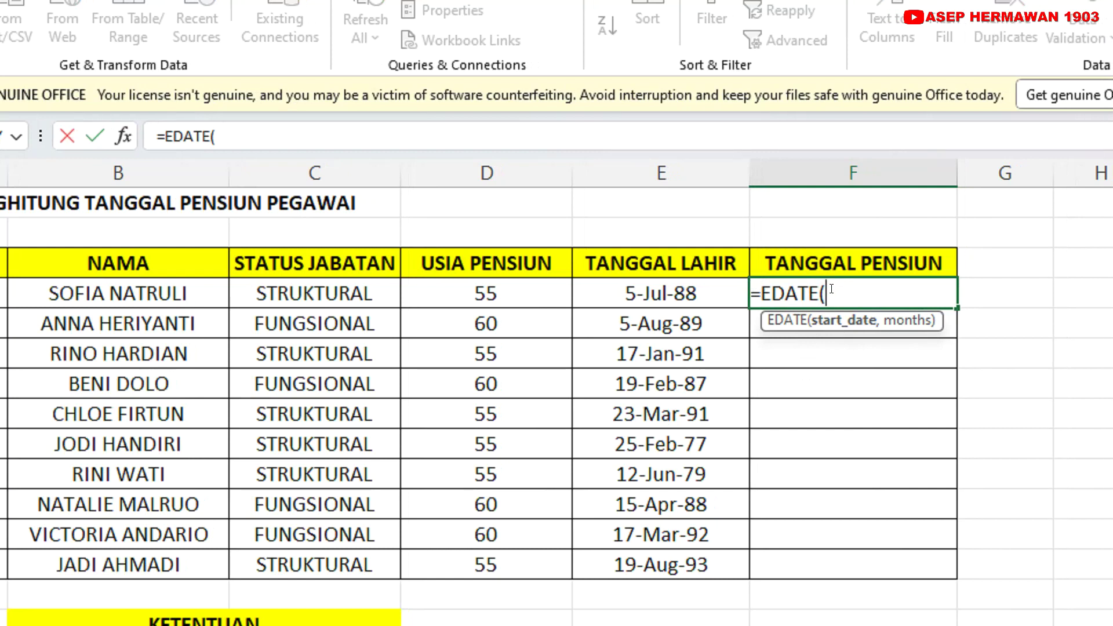
# Step: Complete the F4 formula as =EDATE(E4,12*D4), using the birth date and the retirement age converted to months
pyautogui.click(654, 289)
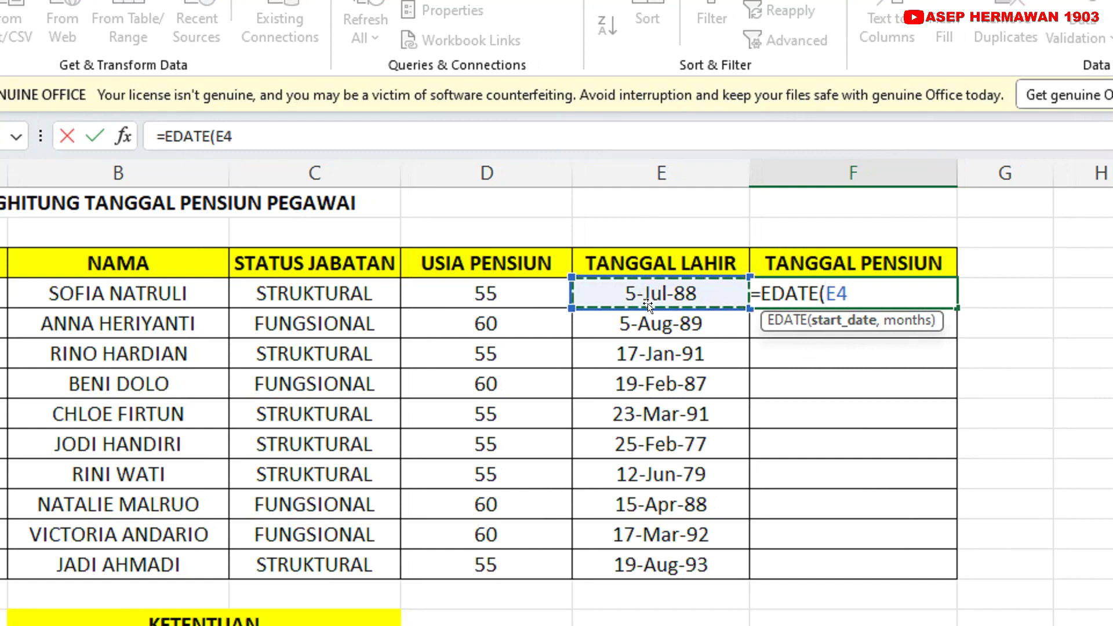
pyautogui.write(',')
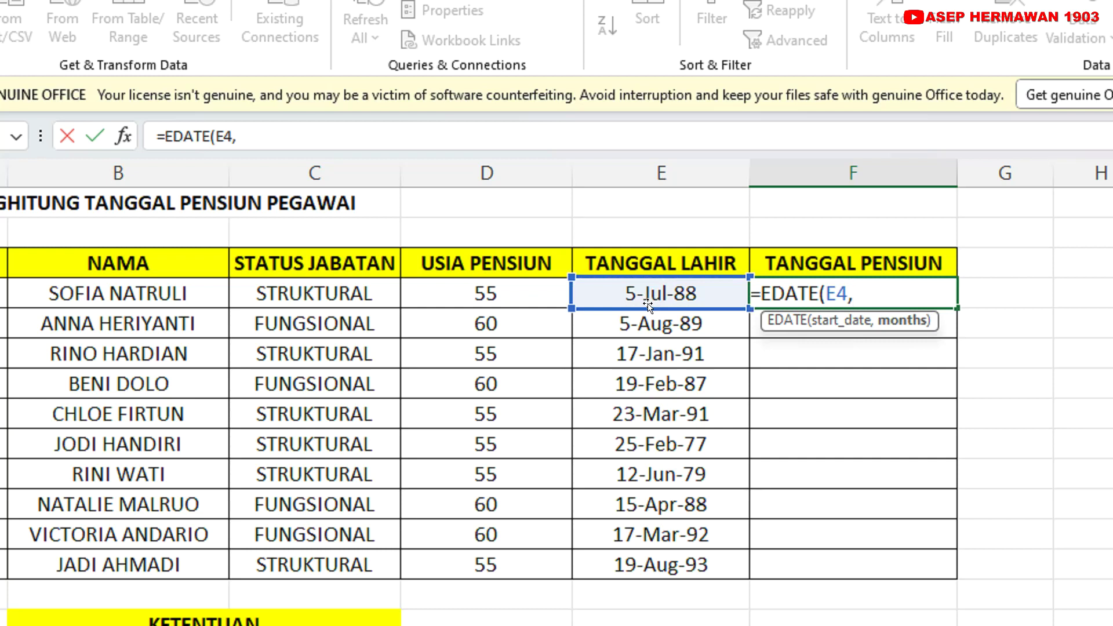
pyautogui.write('12')
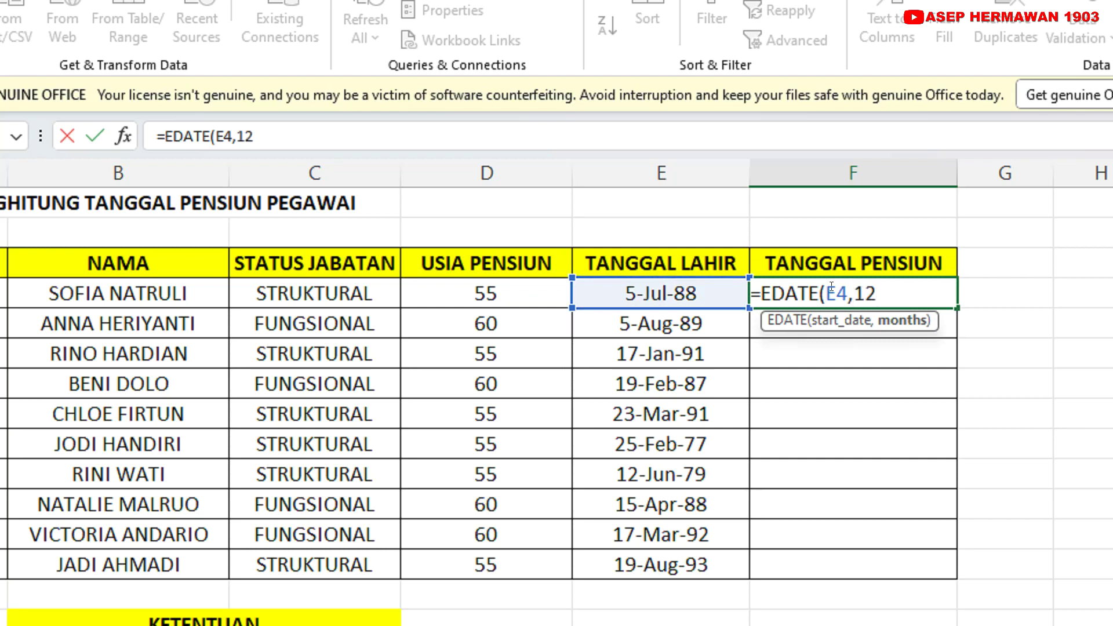
pyautogui.moveTo(876, 287); pyautogui.dragTo(792, 285)
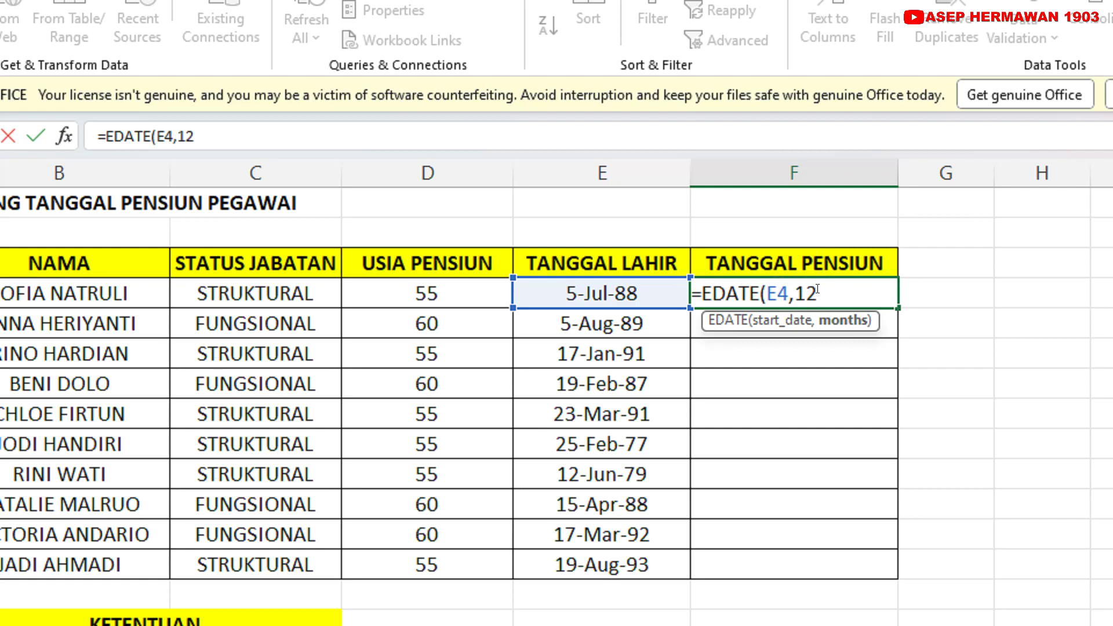
pyautogui.doubleClick(806, 294)
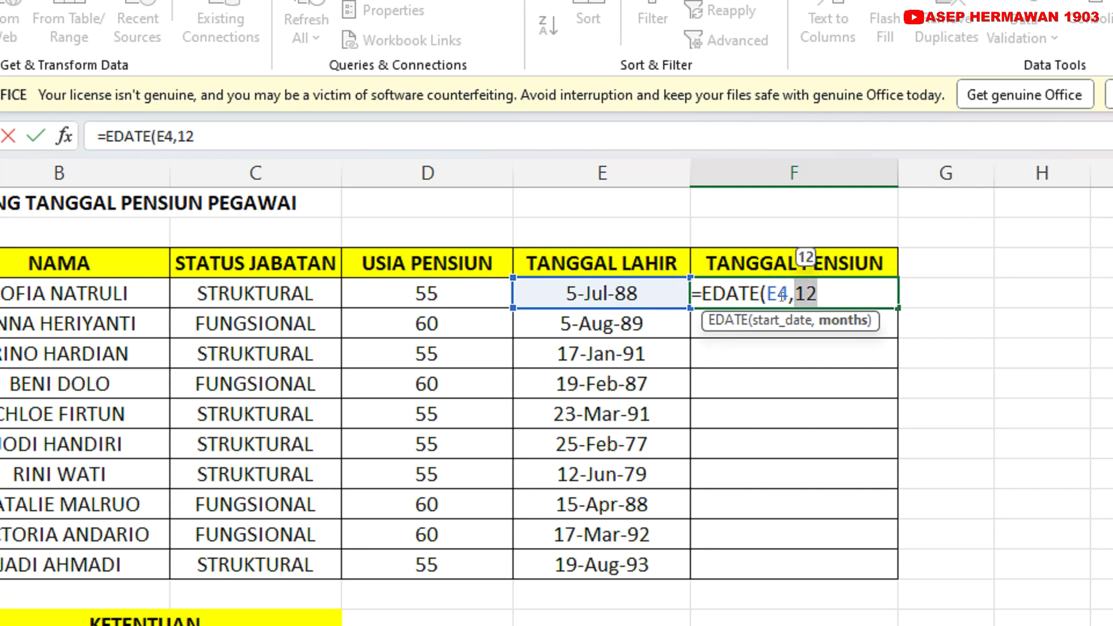
pyautogui.click(823, 293)
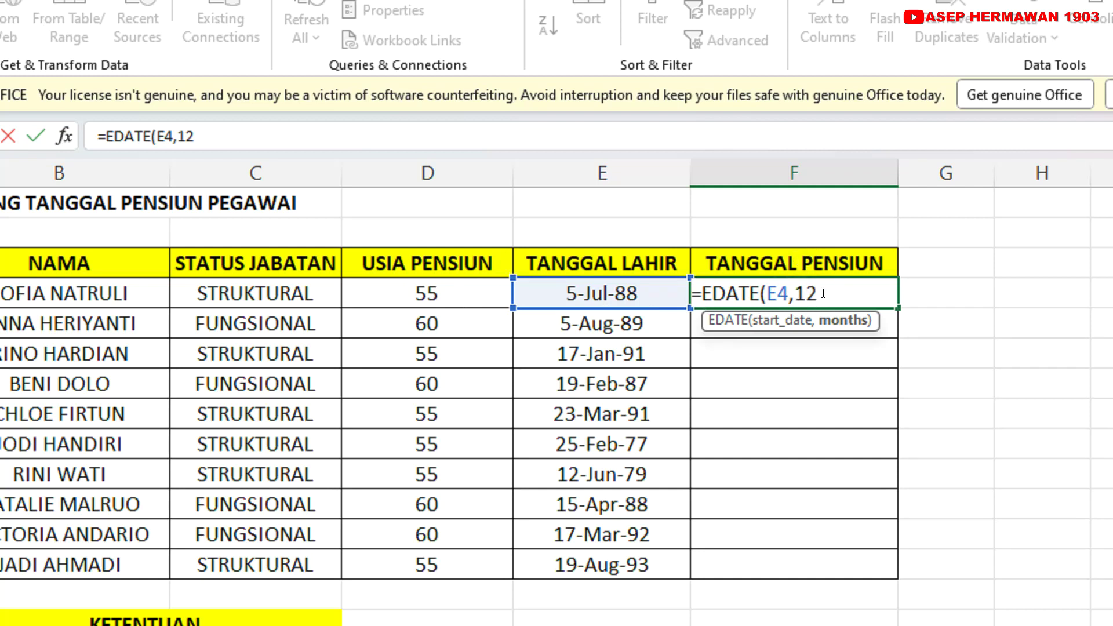
pyautogui.write('*')
pyautogui.click(454, 291)
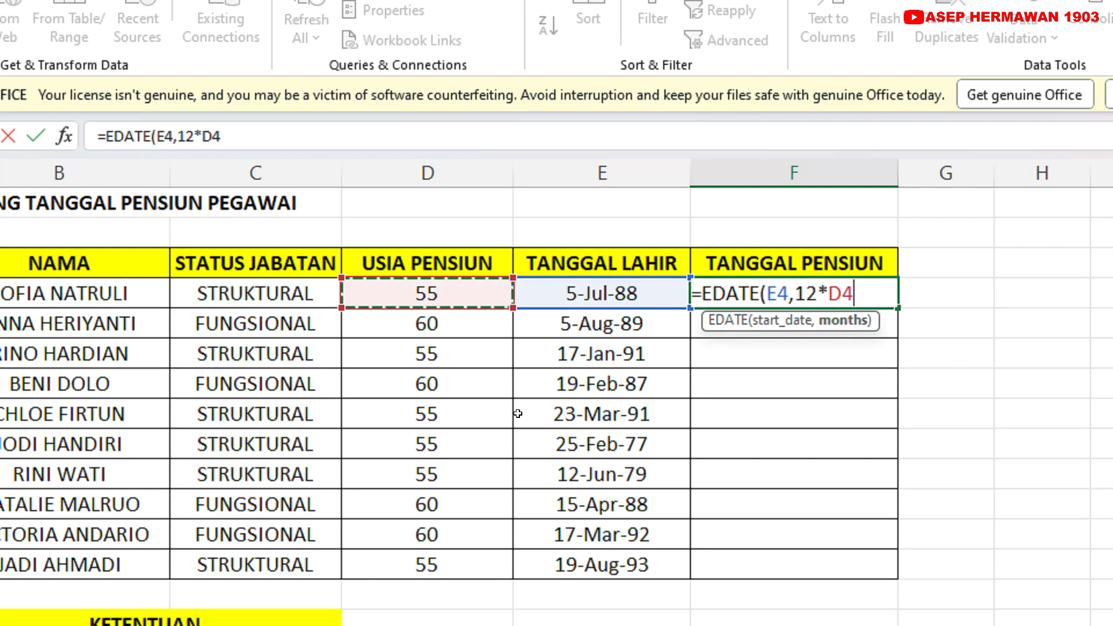
pyautogui.write(')')
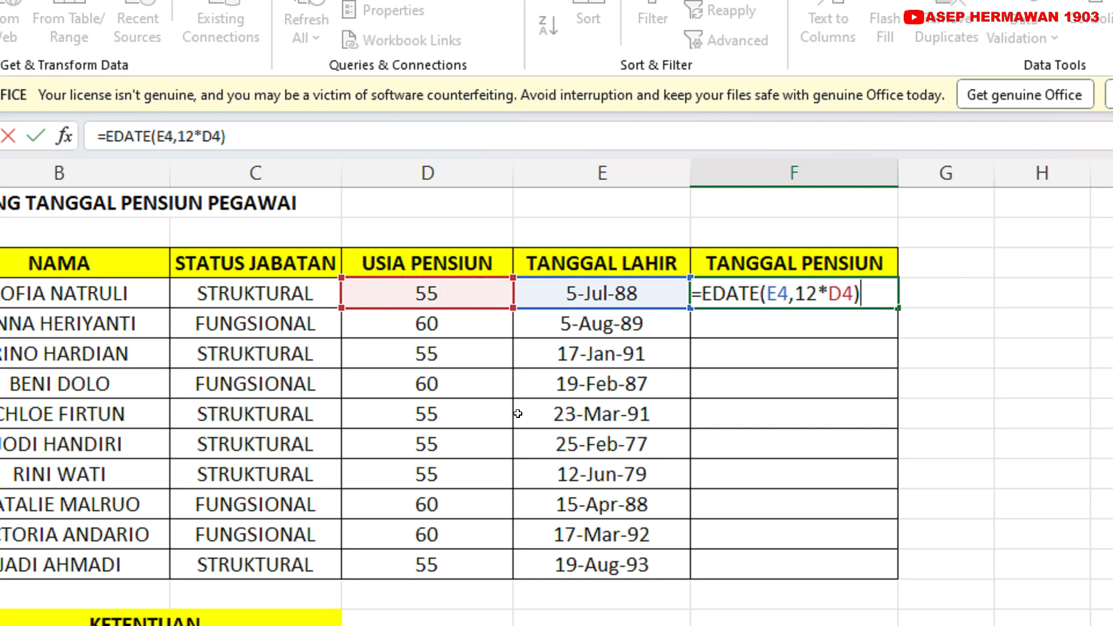
pyautogui.press('Return')
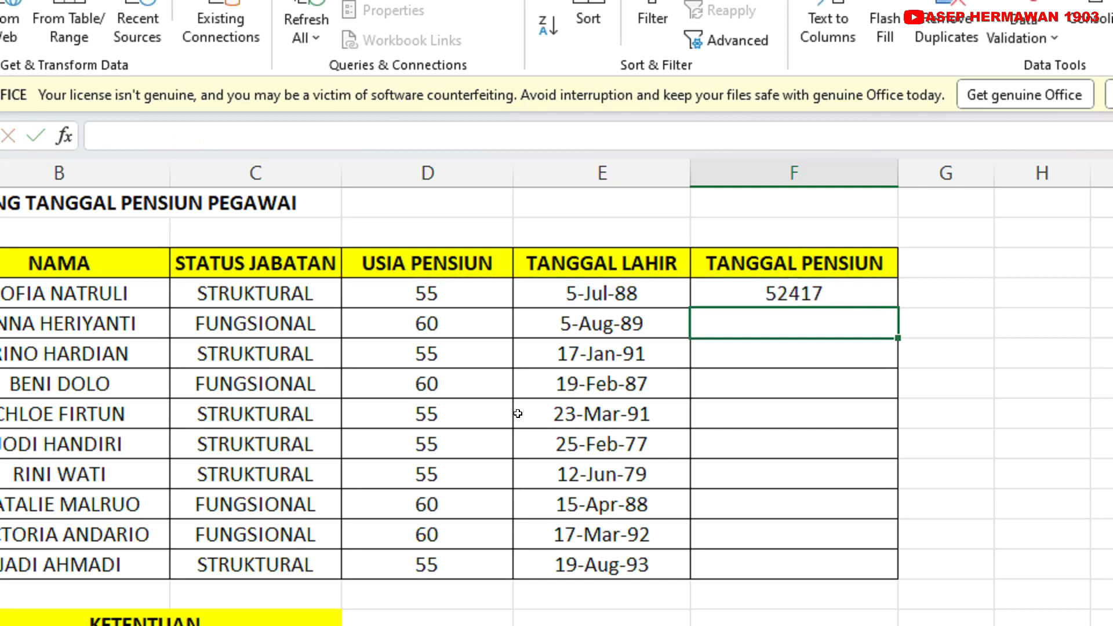
# Step: Wrap the EDATE expression in F4 in a TEXT function, ready for its format argument
pyautogui.click(762, 297)
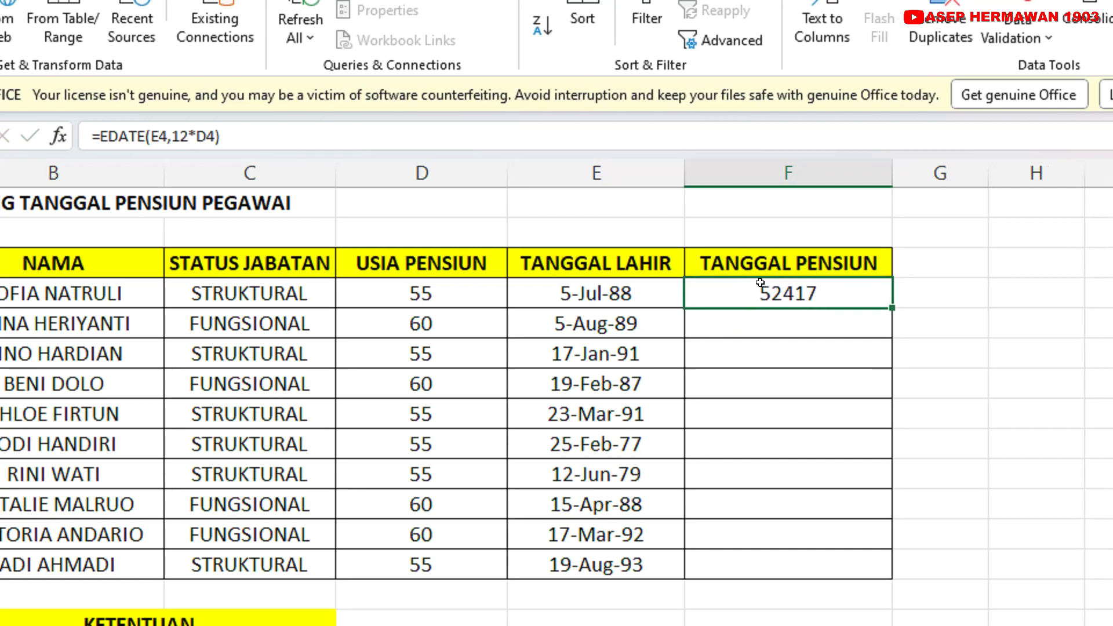
pyautogui.doubleClick(800, 288)
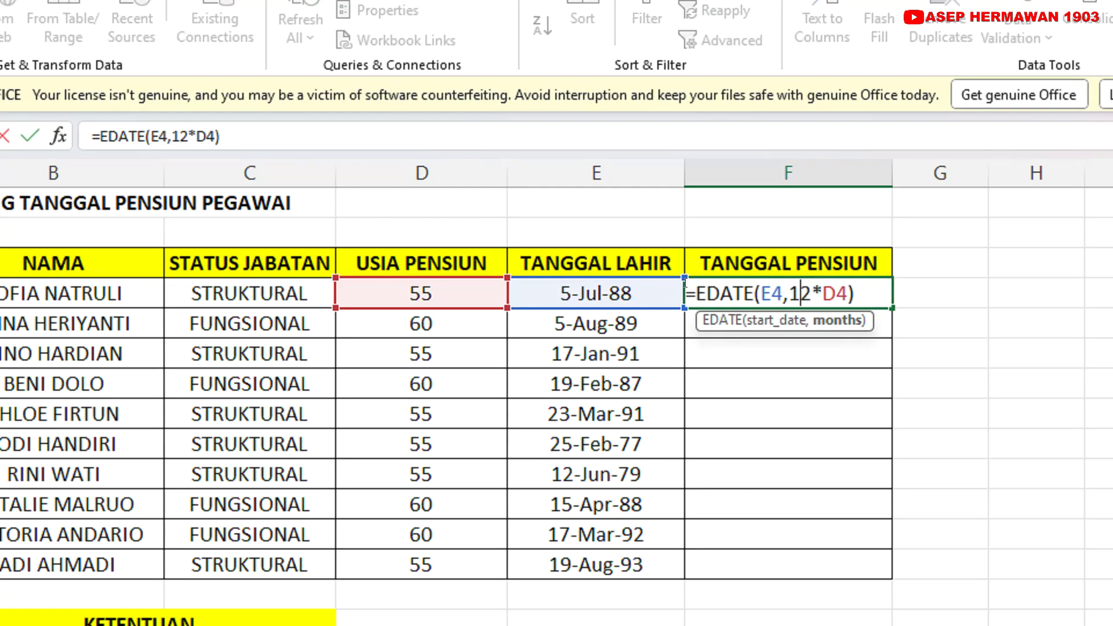
pyautogui.click(695, 287)
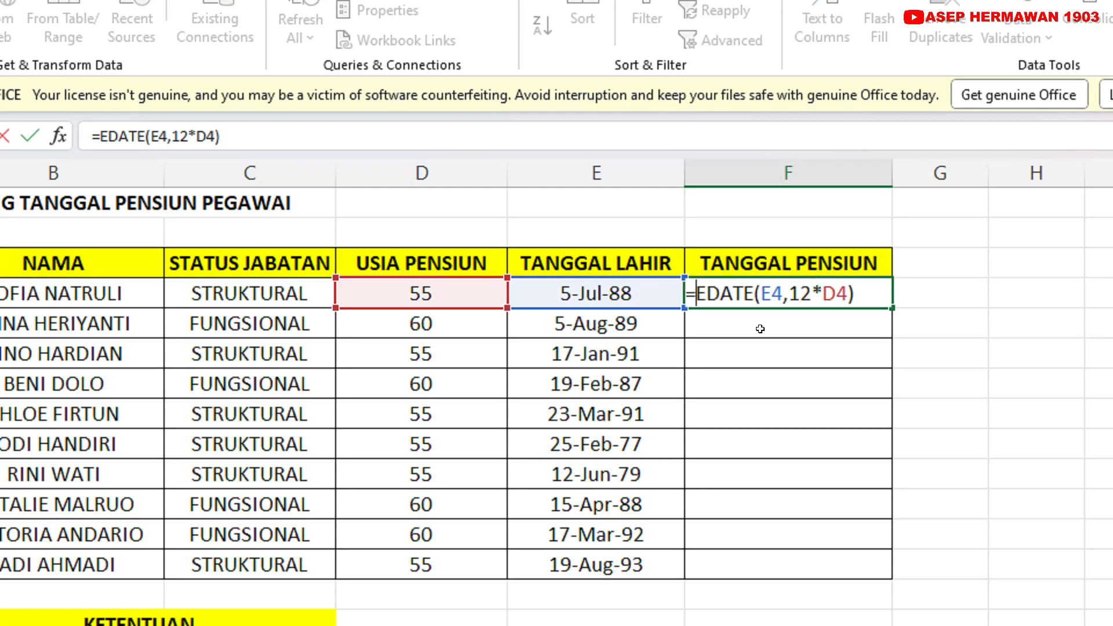
pyautogui.write('TEXT')
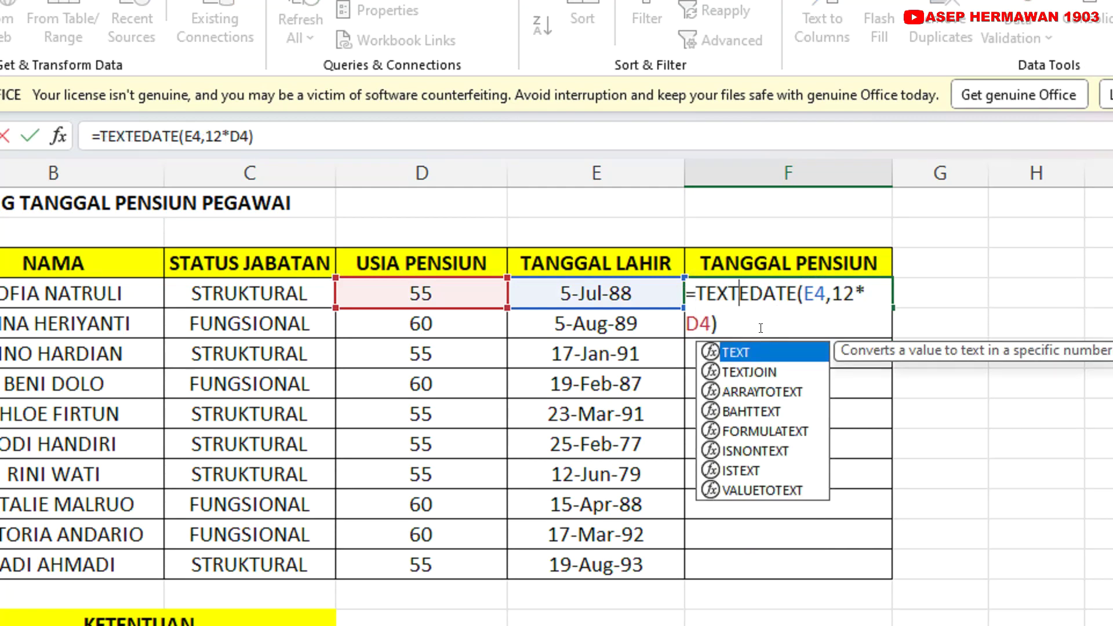
pyautogui.write('(')
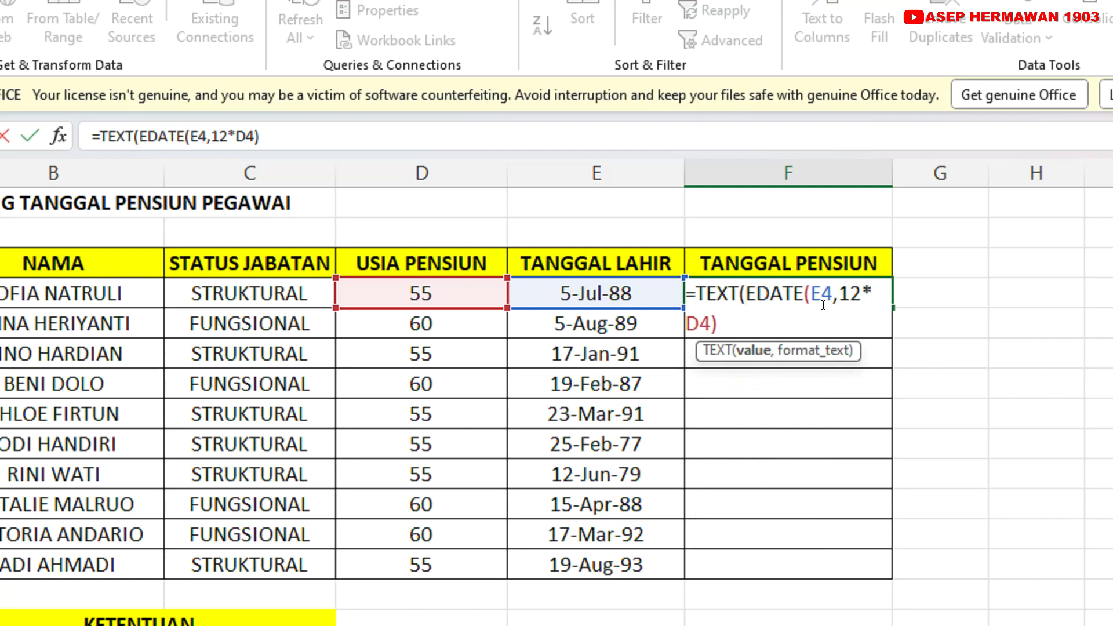
pyautogui.click(722, 323)
pyautogui.write(',')
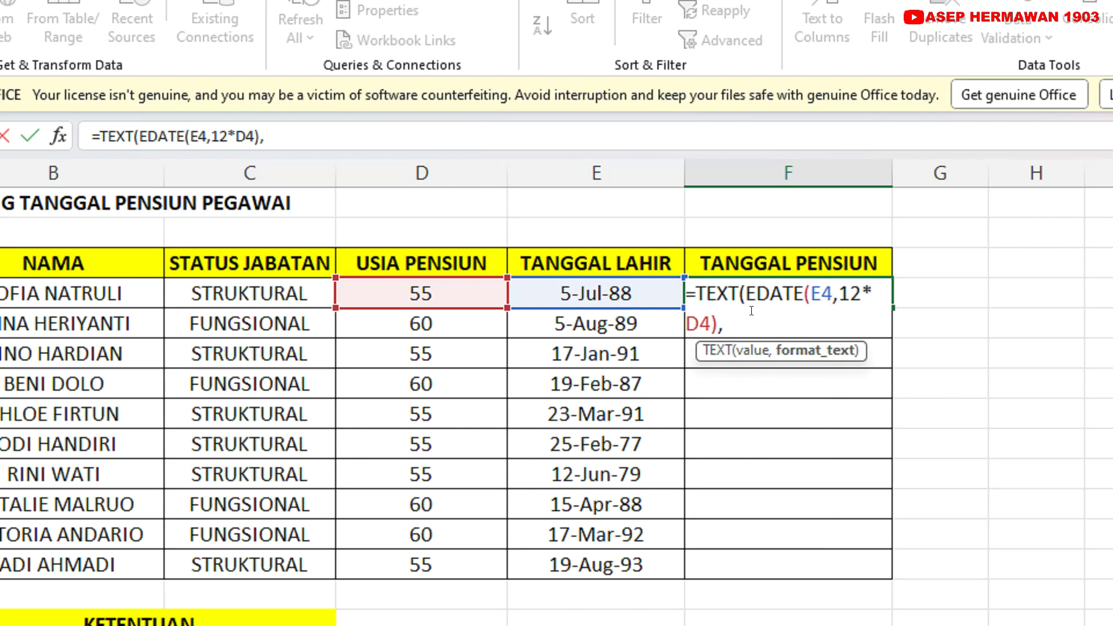
# Step: Give the TEXT function in F4 the date format "dd mmmm yyyy" and enter the completed formula
pyautogui.write('"dd')
pyautogui.moveTo(754, 317); pyautogui.dragTo(733, 318)
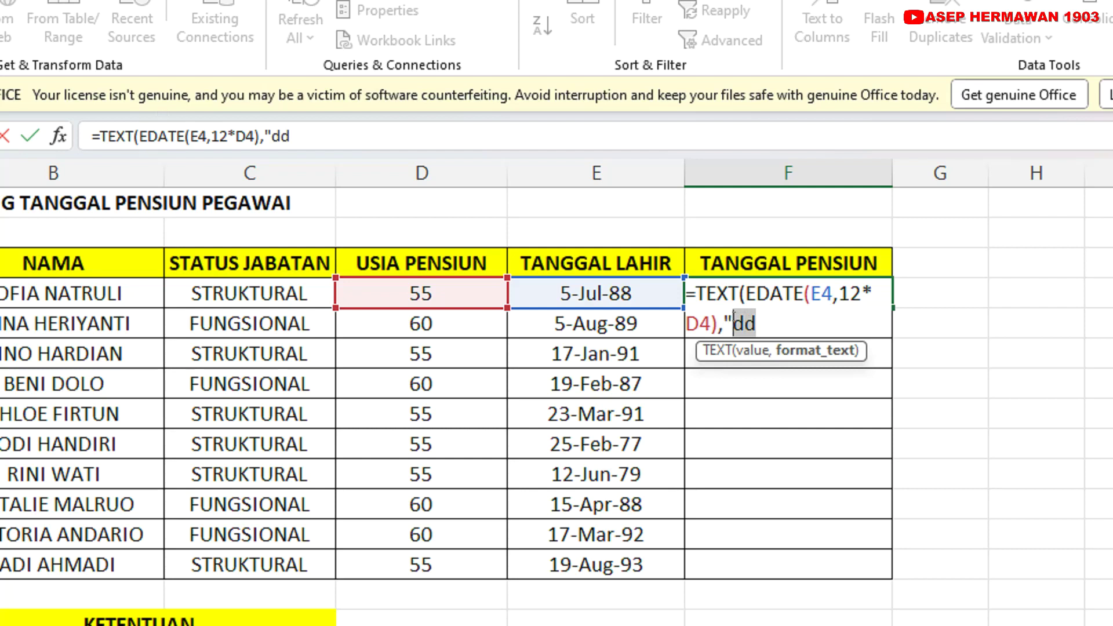
pyautogui.click(769, 315)
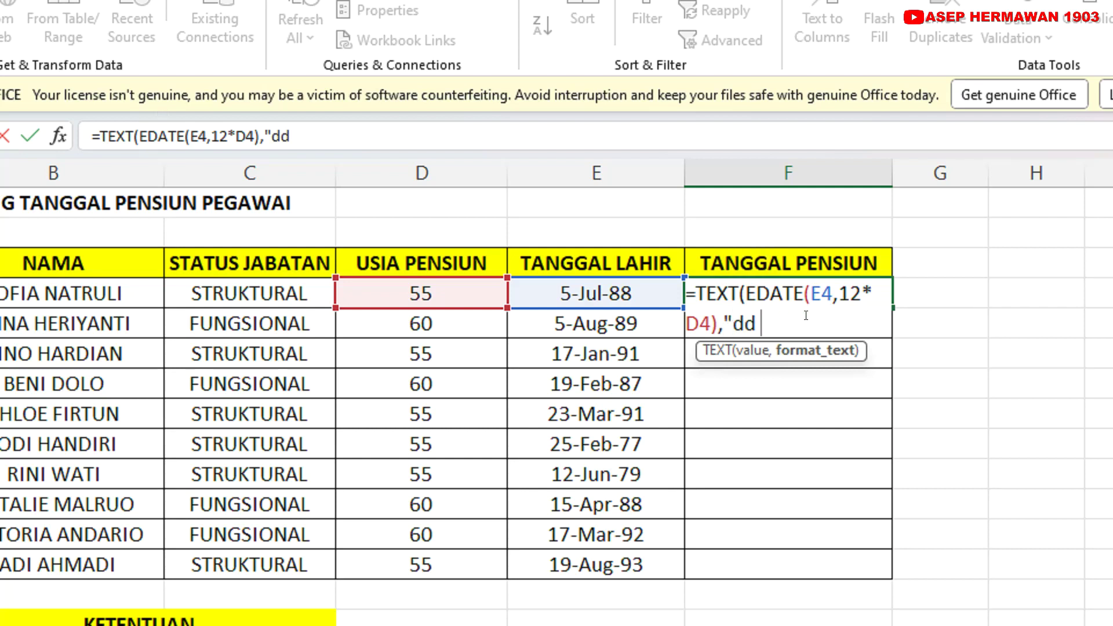
pyautogui.write('mmmm')
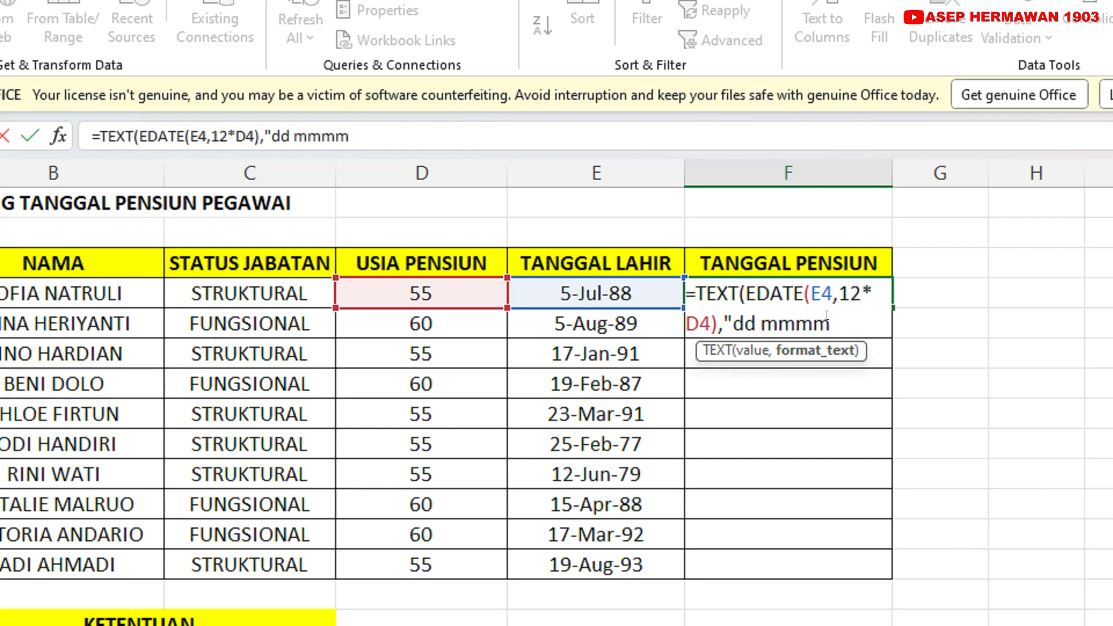
pyautogui.moveTo(827, 315); pyautogui.dragTo(759, 316)
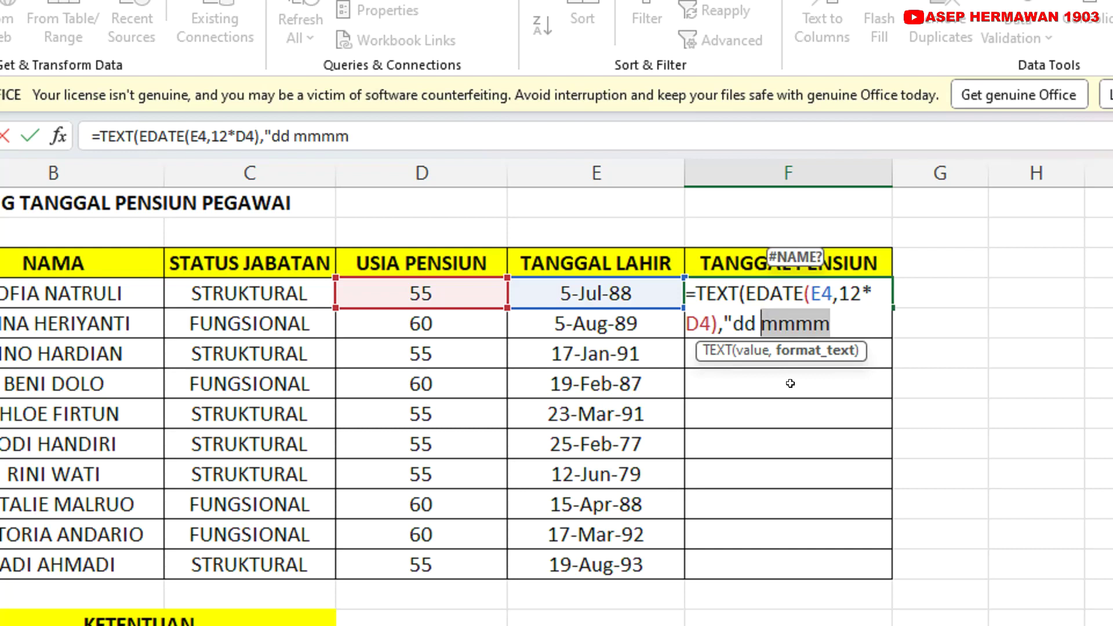
pyautogui.click(851, 319)
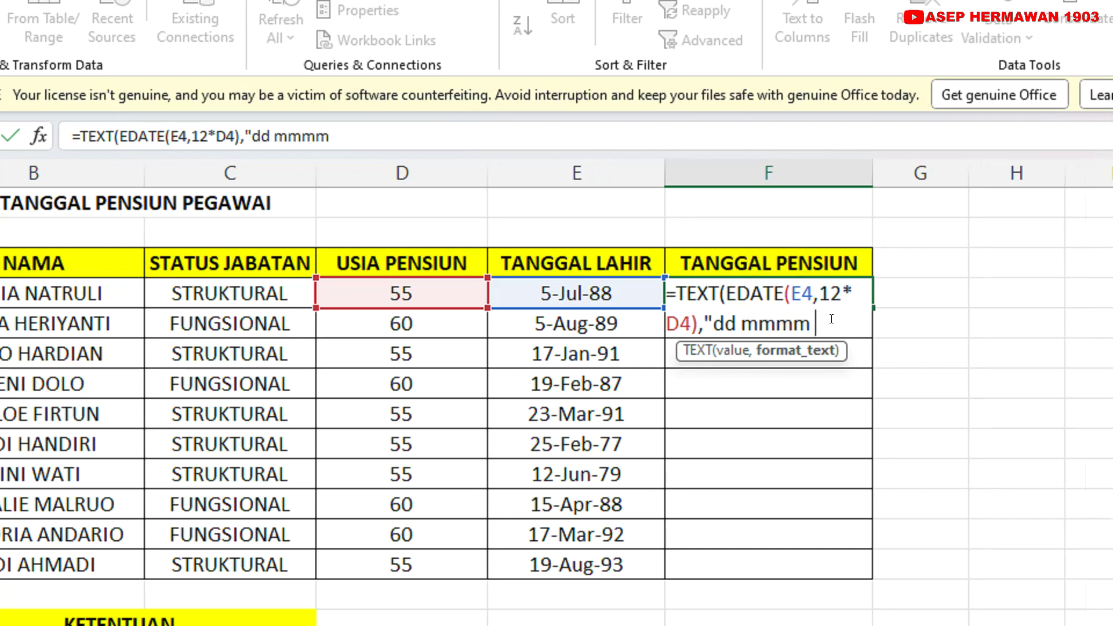
pyautogui.write('yyyy')
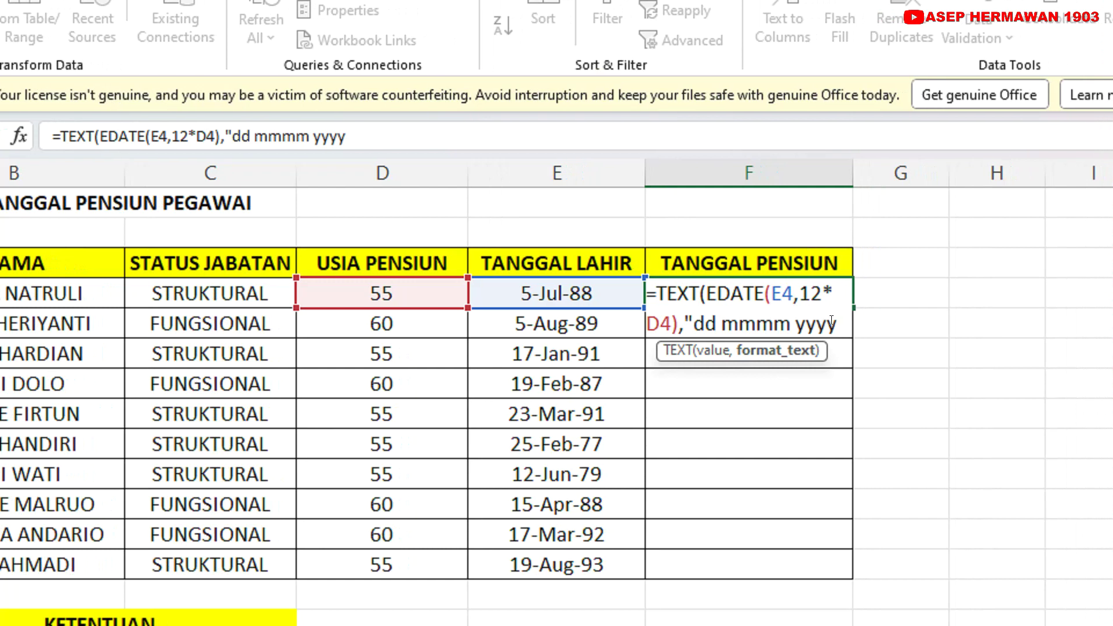
pyautogui.moveTo(845, 322); pyautogui.dragTo(825, 322)
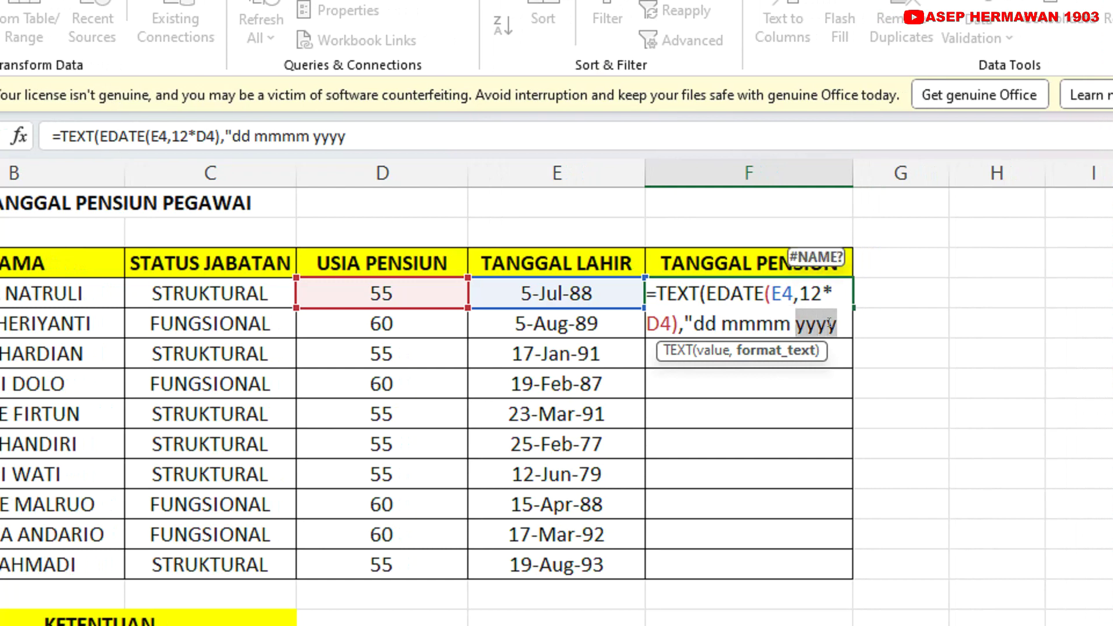
pyautogui.click(840, 322)
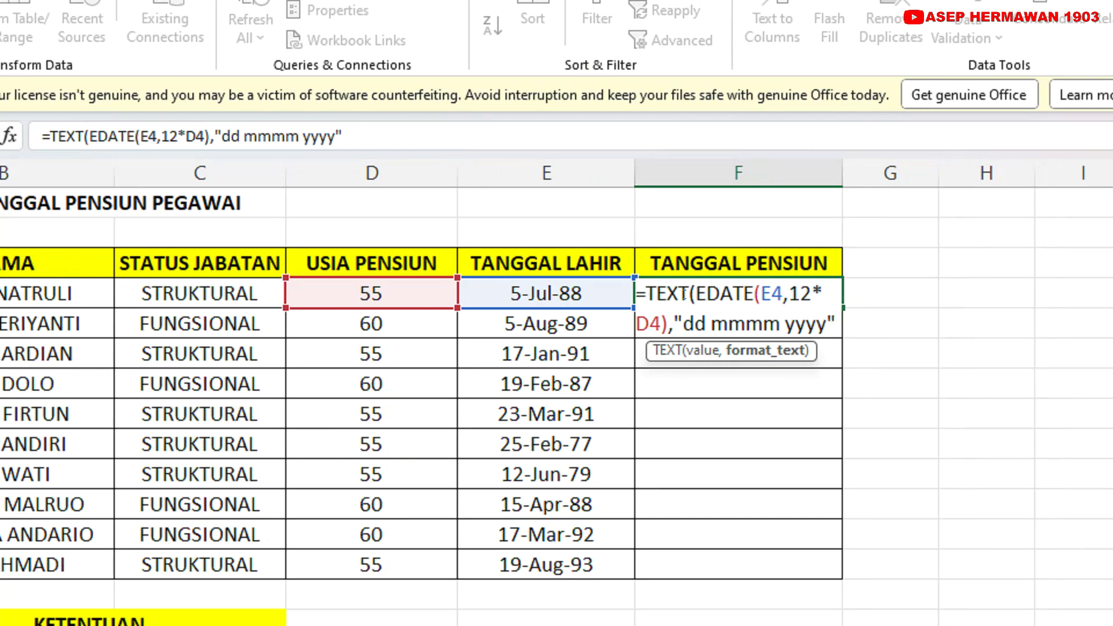
pyautogui.moveTo(683, 323); pyautogui.dragTo(706, 322)
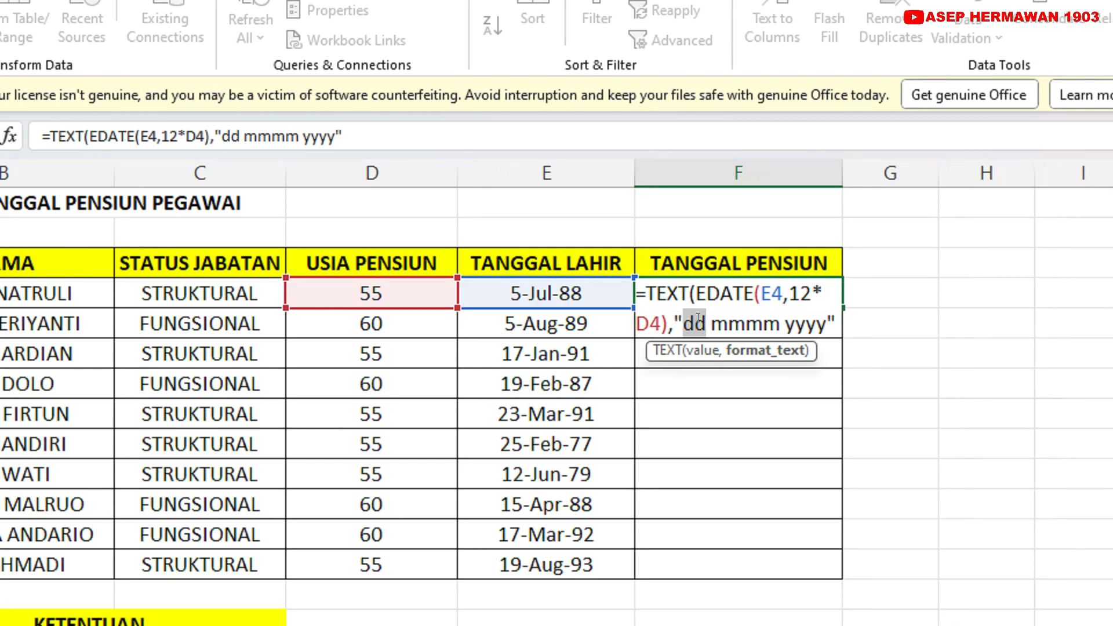
pyautogui.click(829, 330)
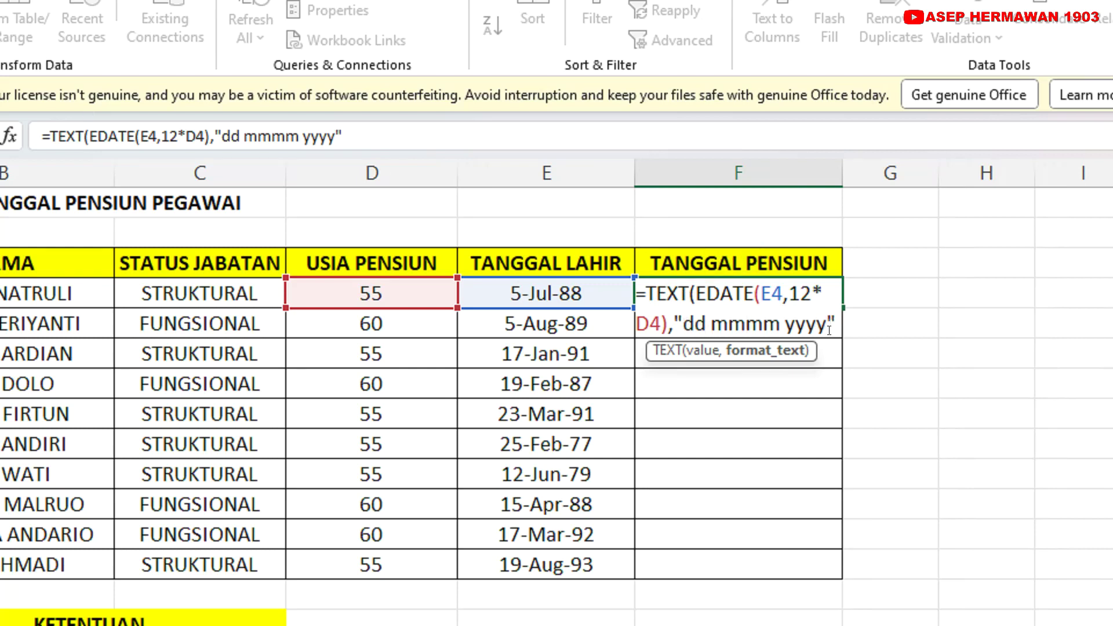
pyautogui.write(')')
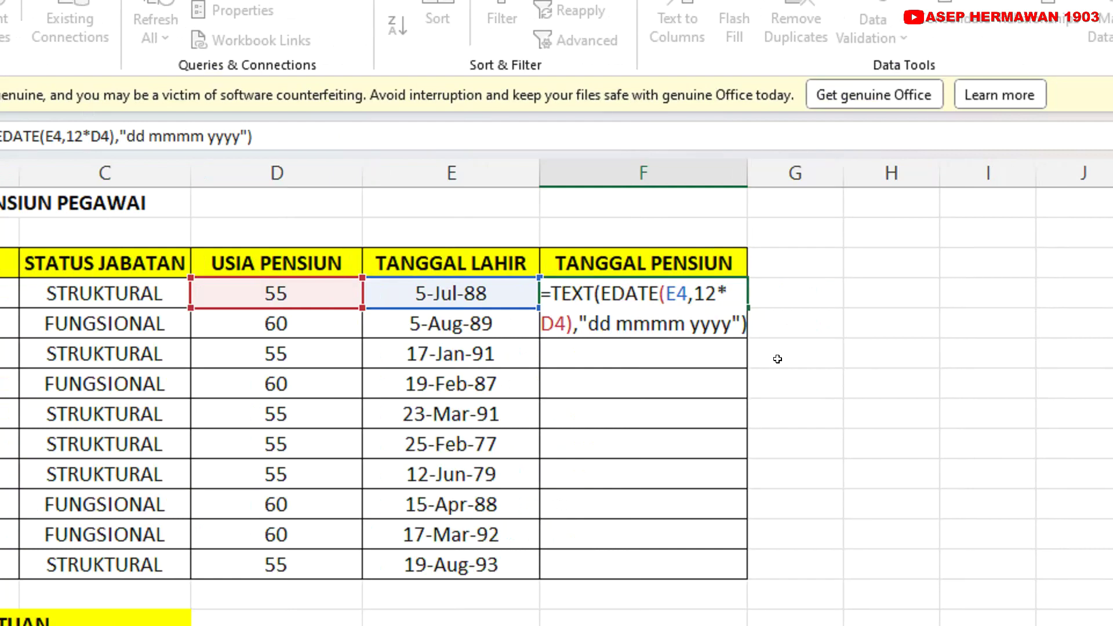
pyautogui.press('Return')
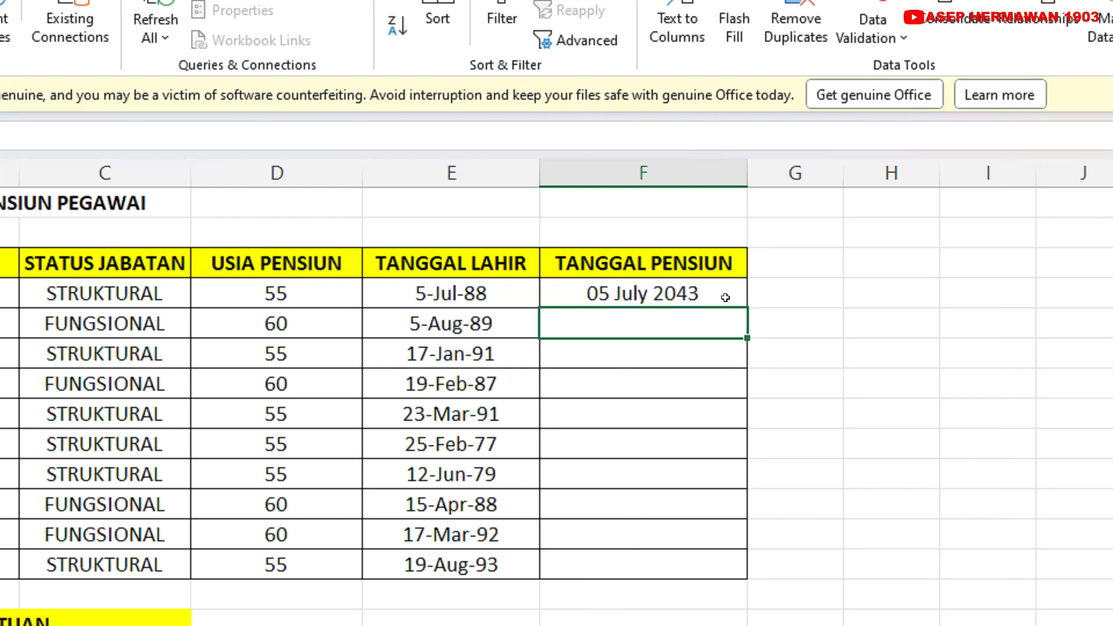
# Step: Review the TANGGAL PENSIUN formula in F4 against the STATUS JABATAN entry in C4
pyautogui.click(706, 286)
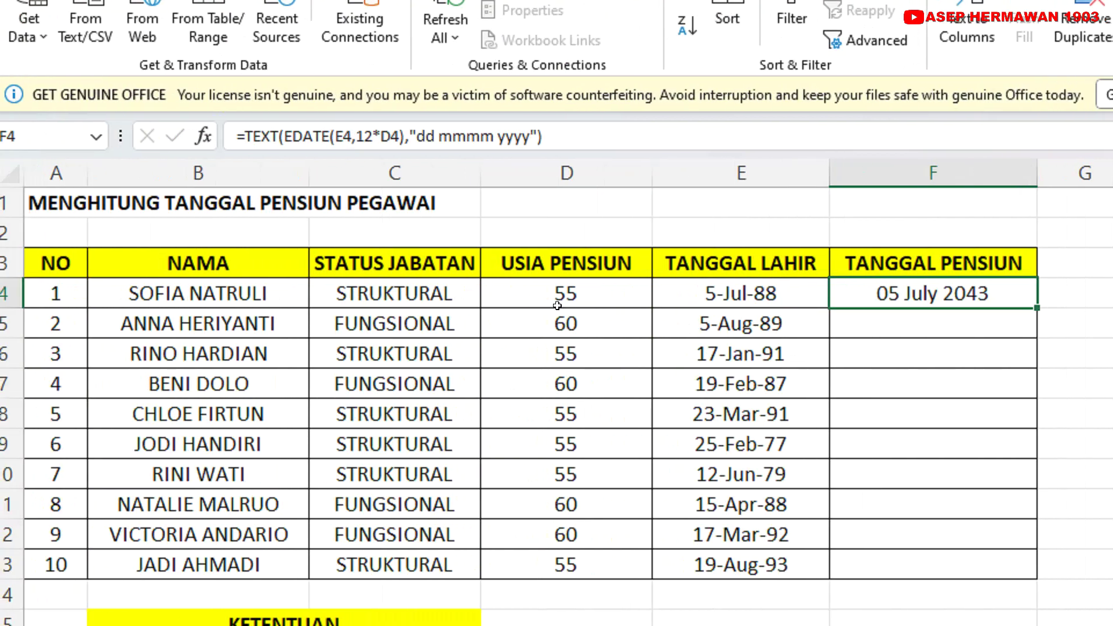
pyautogui.click(440, 296)
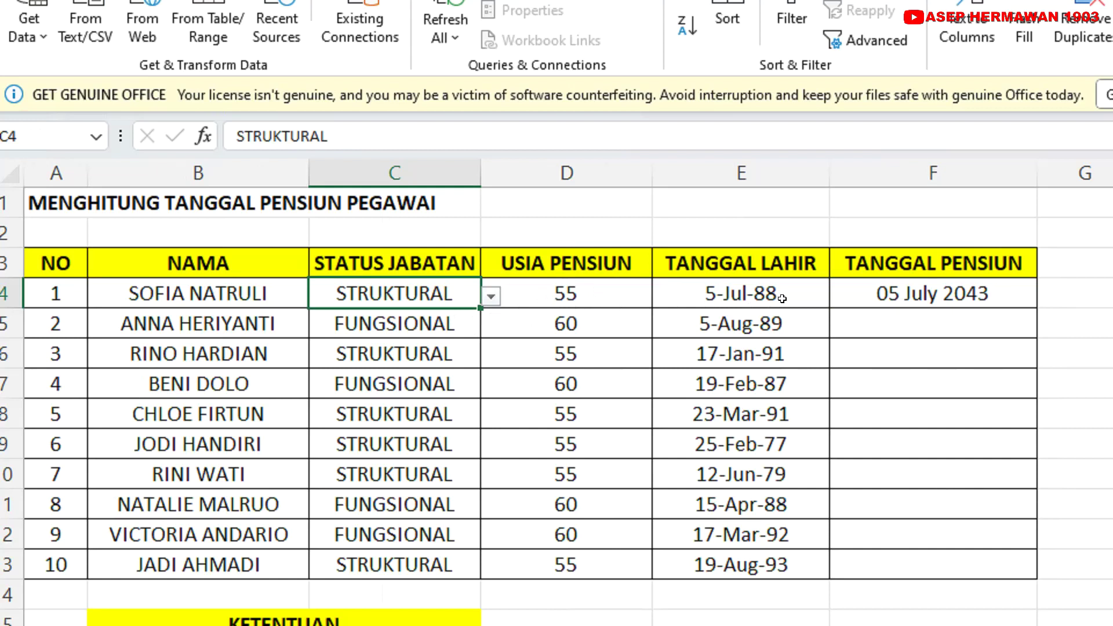
pyautogui.click(938, 292)
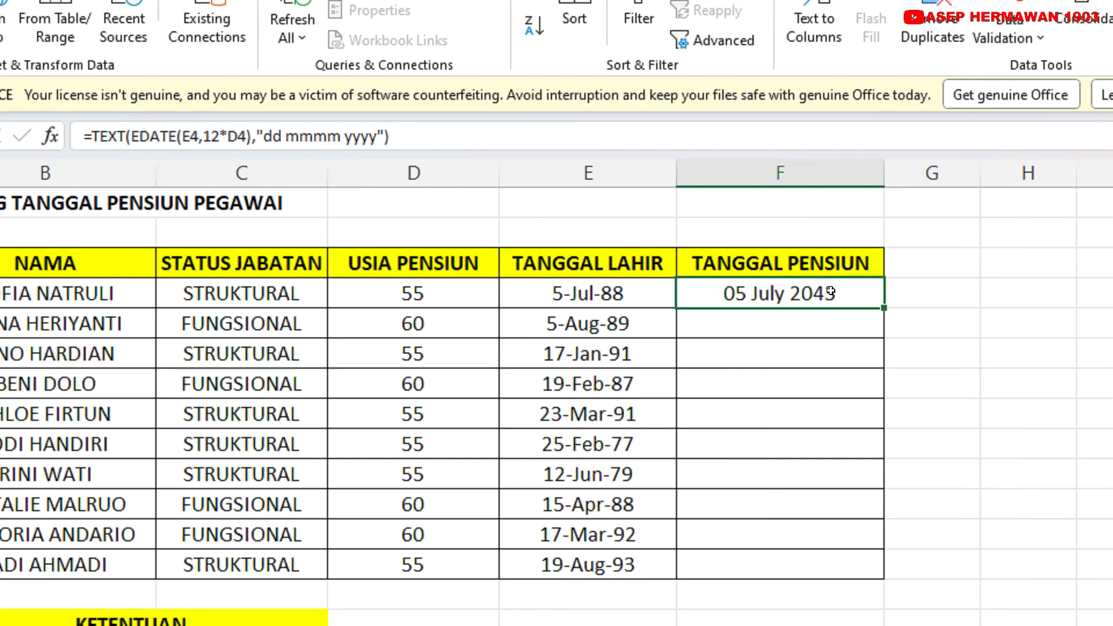
pyautogui.doubleClick(830, 291)
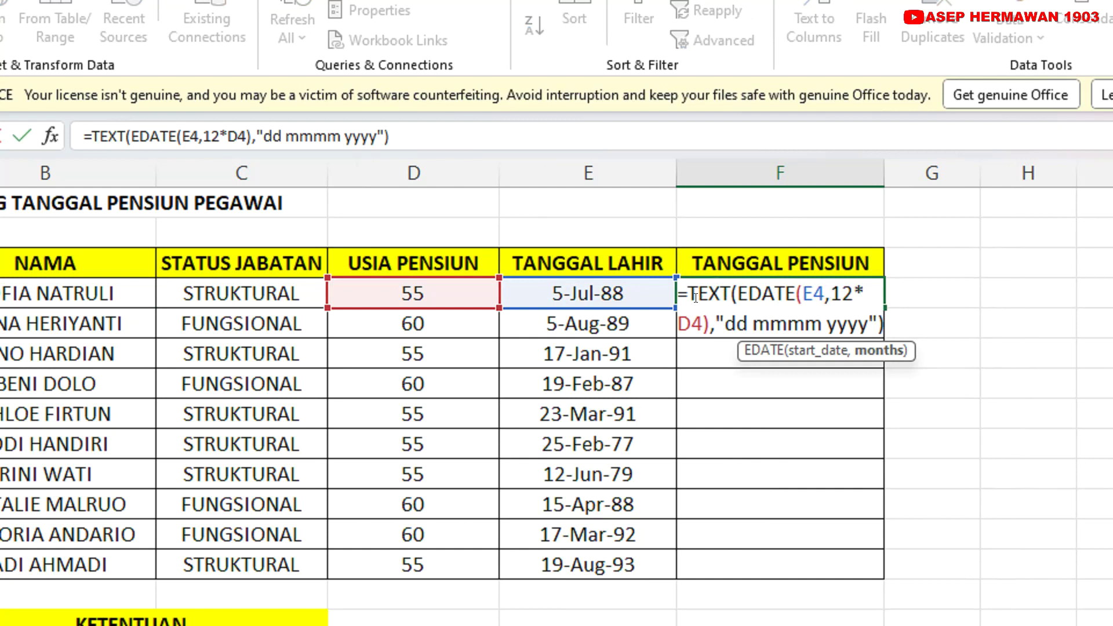
pyautogui.press('Return')
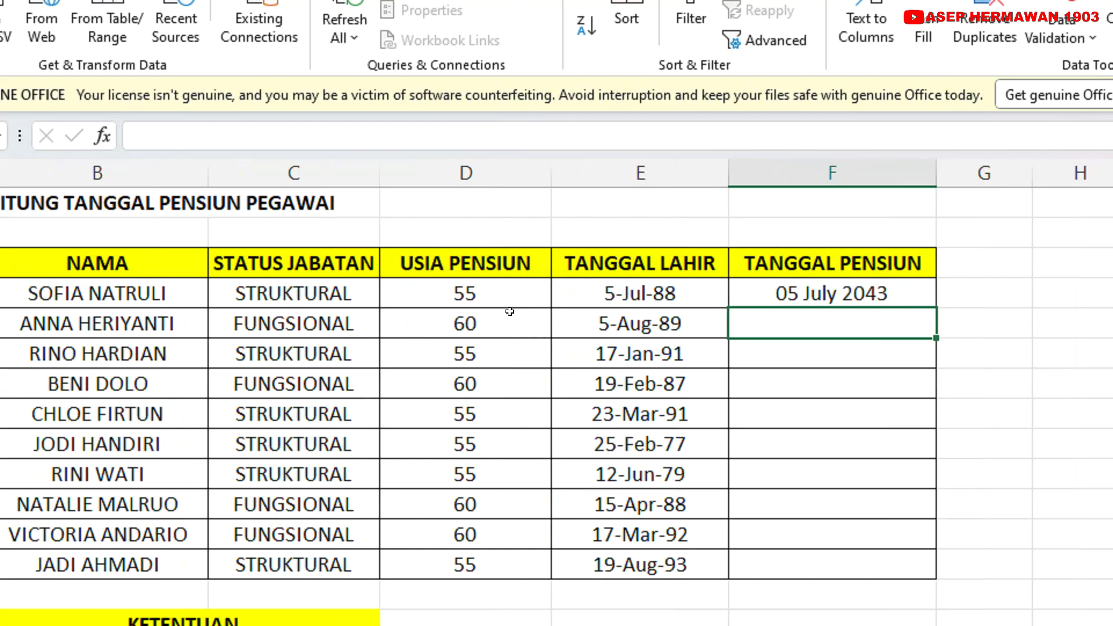
# Step: Enter the formula =EDATE(E5,12*D5) in F5 to calculate the second employee's retirement date without a TEXT wrapper
pyautogui.write('=')
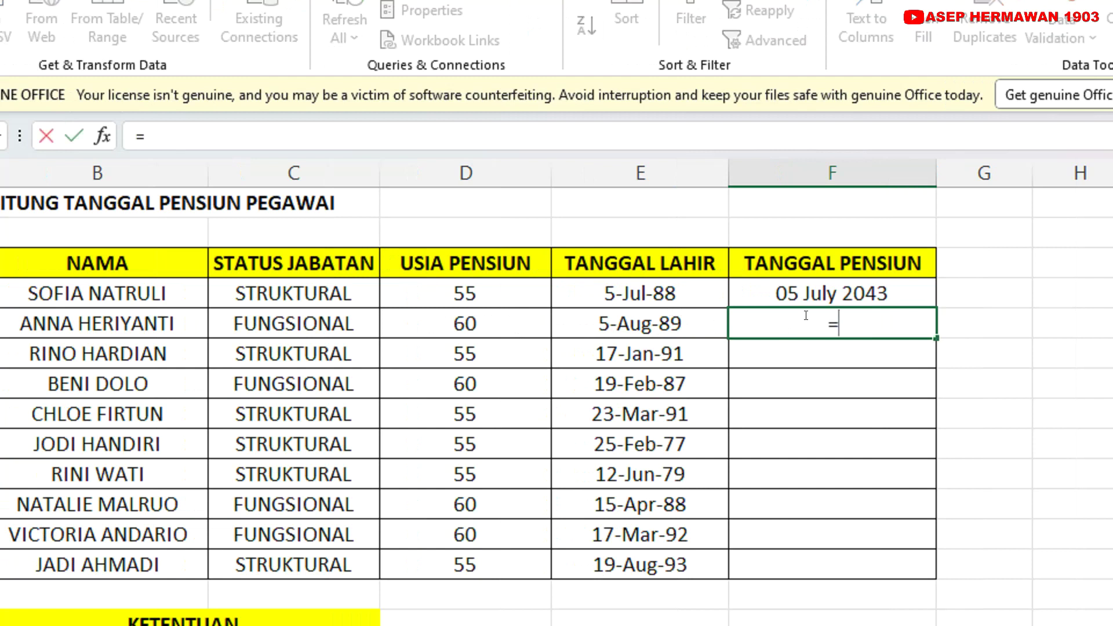
pyautogui.write('EDATE')
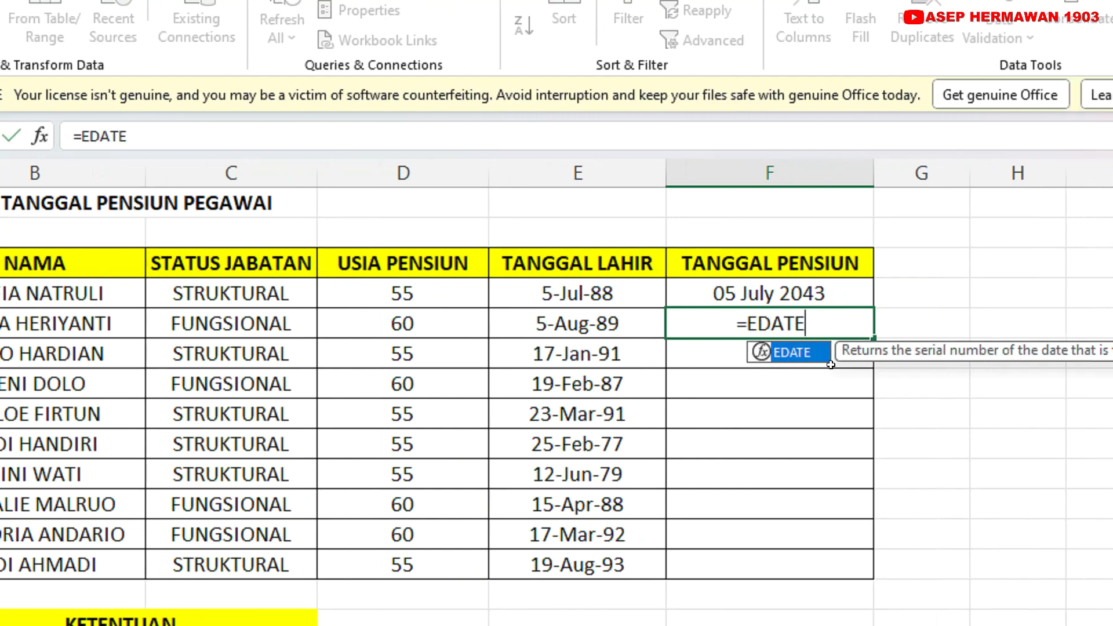
pyautogui.doubleClick(784, 351)
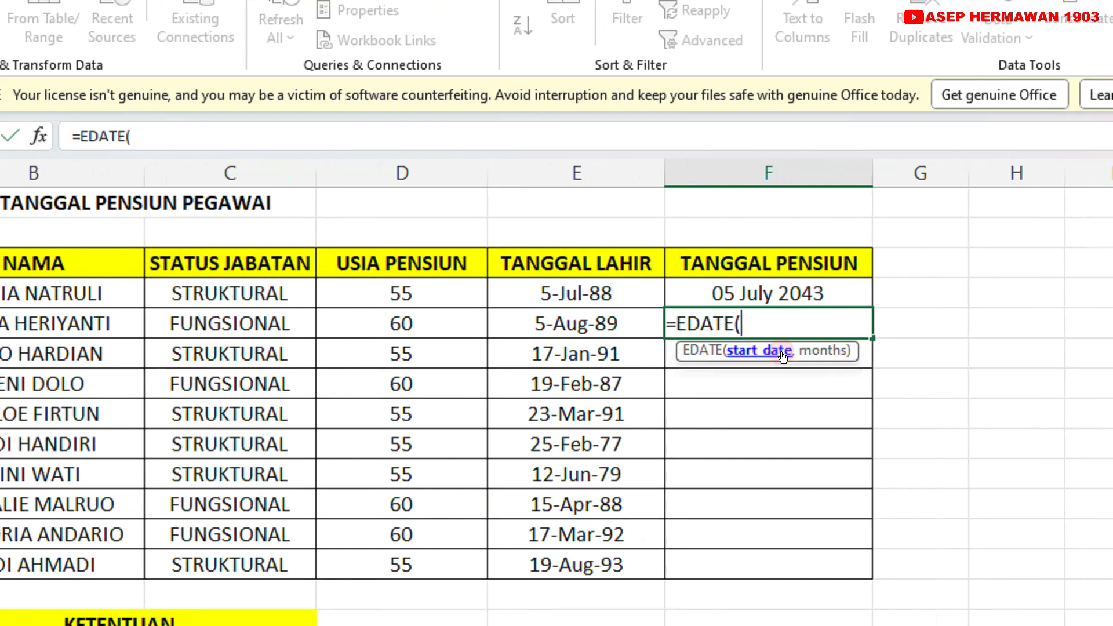
pyautogui.click(589, 319)
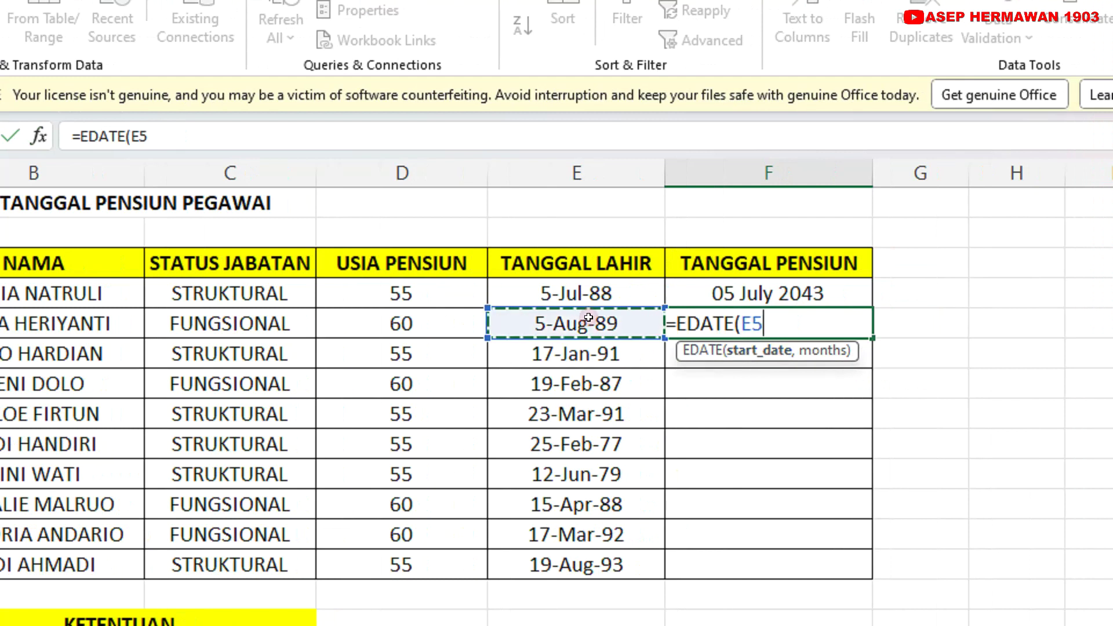
pyautogui.write(',')
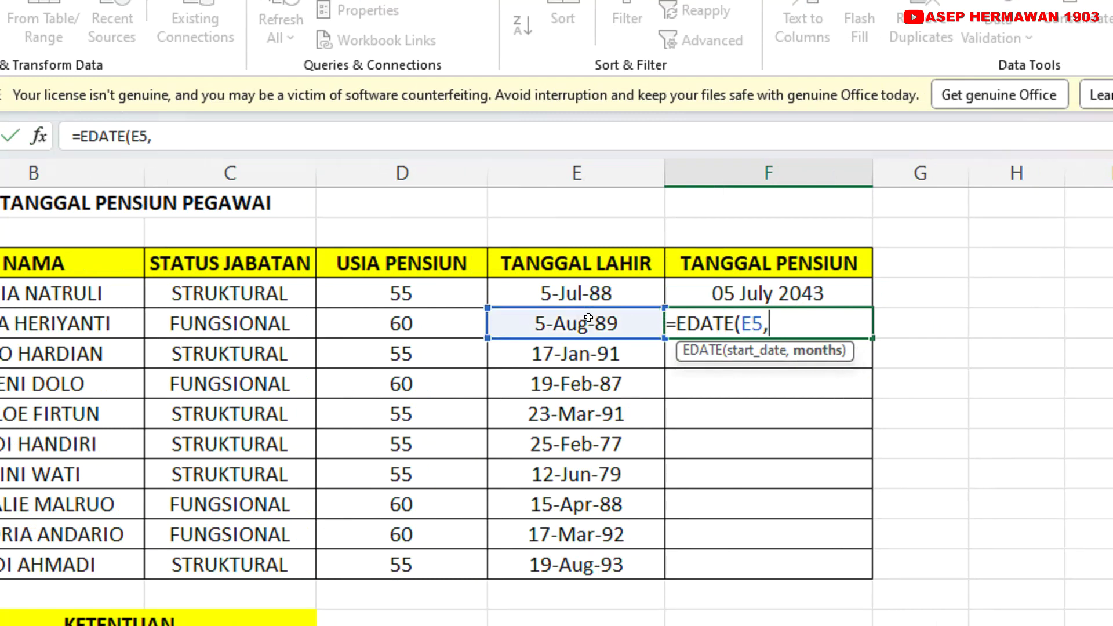
pyautogui.write('12*')
pyautogui.click(444, 313)
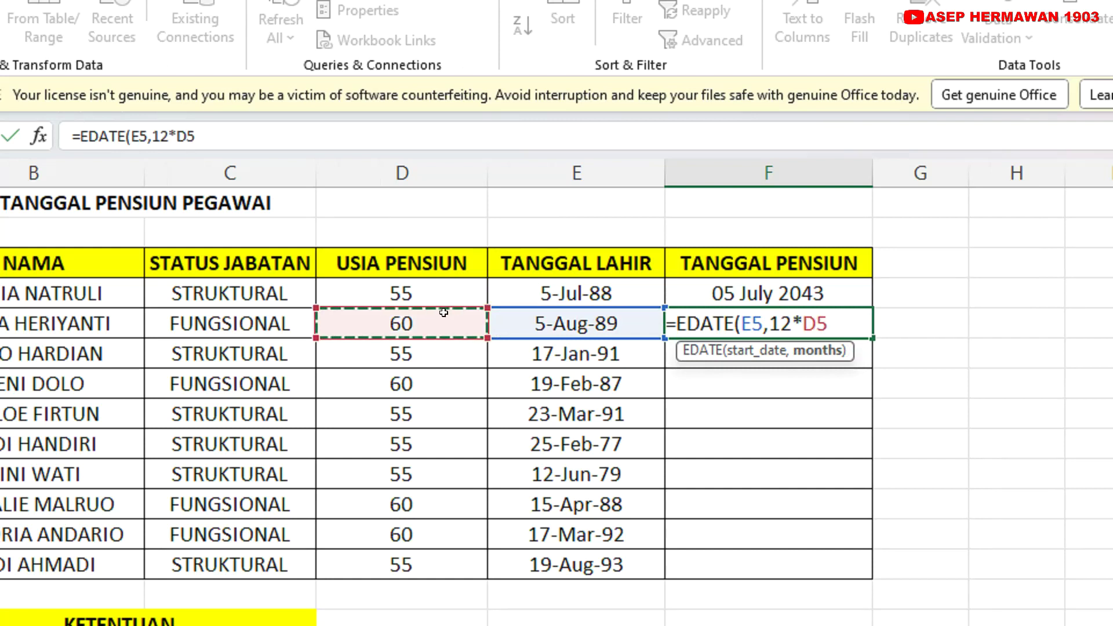
pyautogui.write(')')
pyautogui.press('Return')
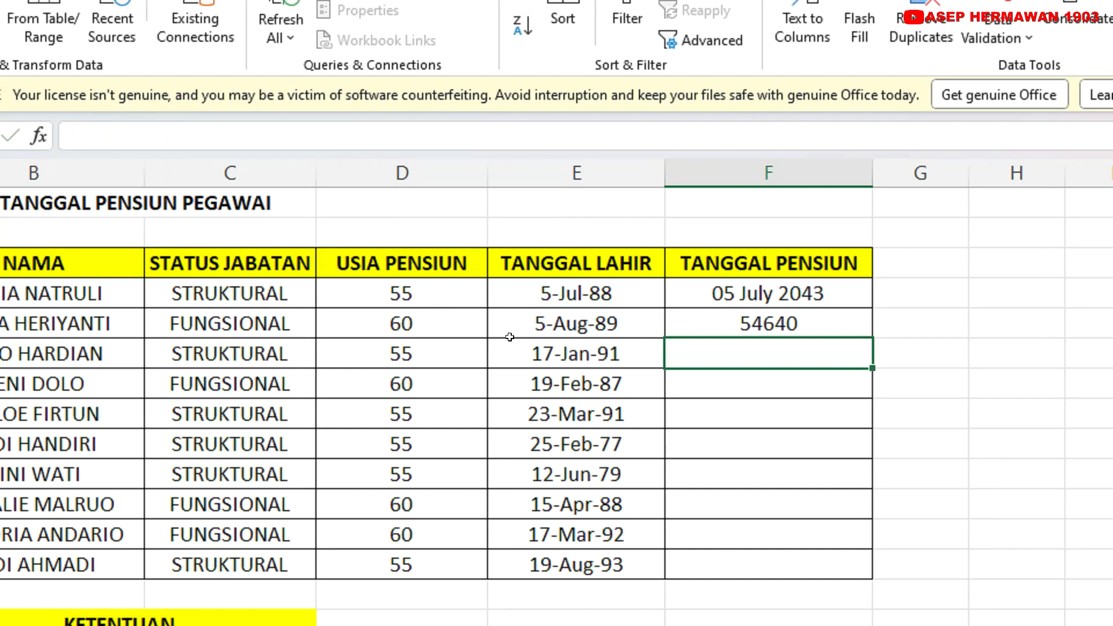
# Step: Compare the plain EDATE formula in F5 with the TEXT-wrapped formula in F4
pyautogui.click(762, 321)
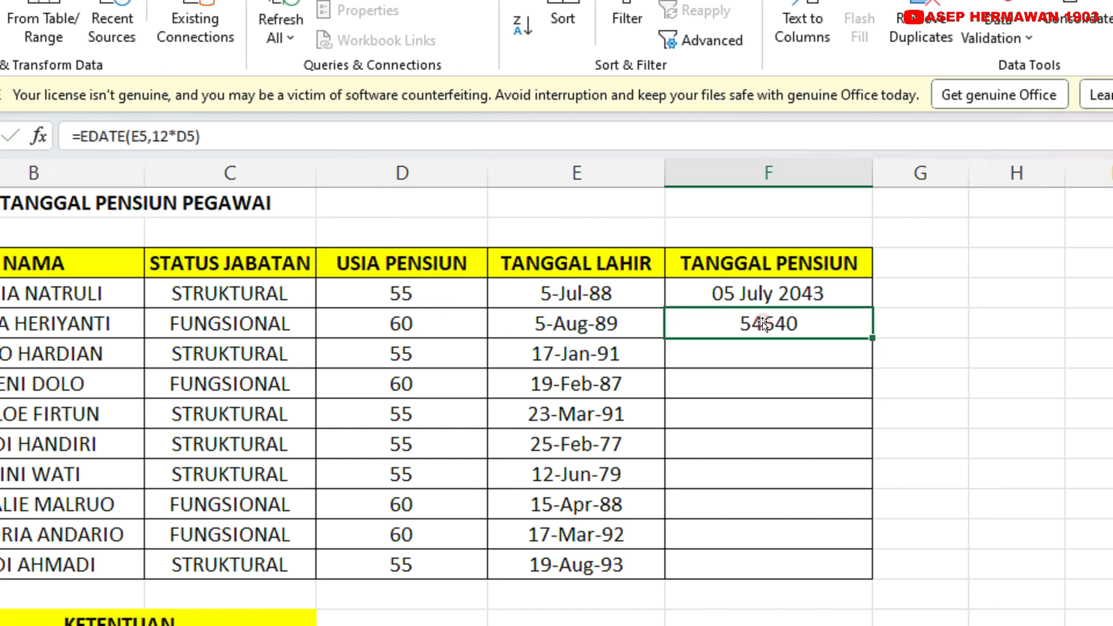
pyautogui.click(729, 289)
pyautogui.click(745, 324)
pyautogui.doubleClick(745, 323)
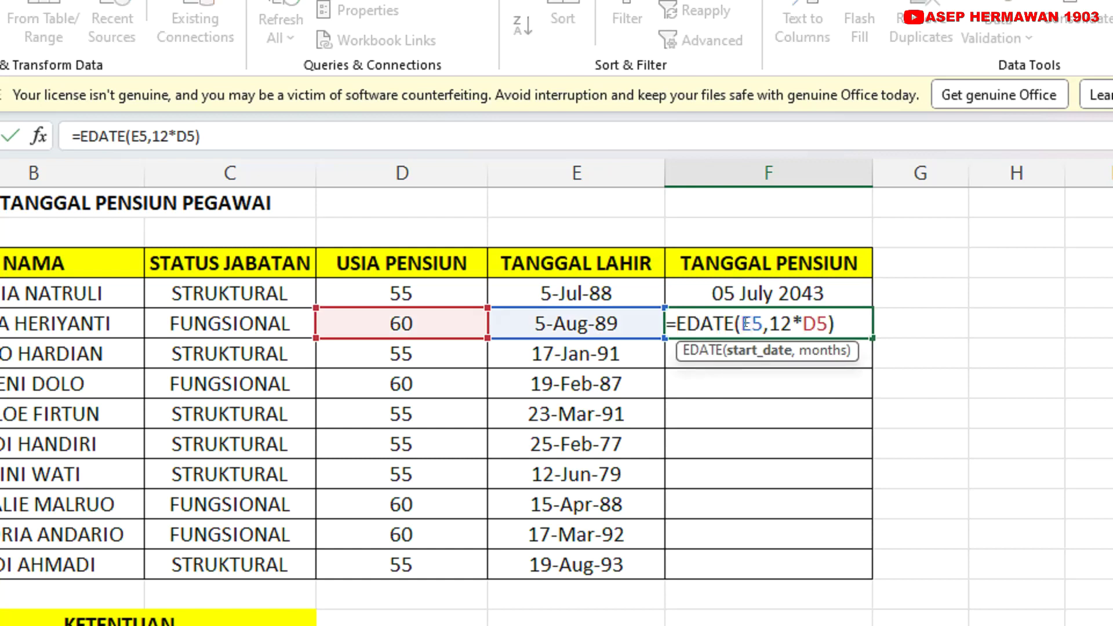
pyautogui.press('Return')
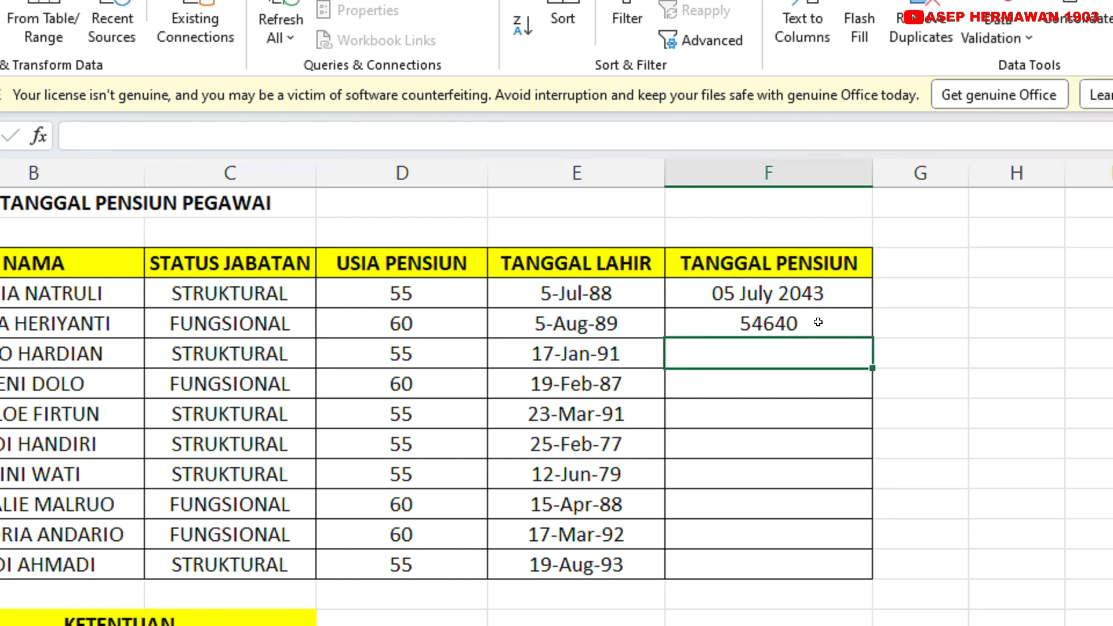
pyautogui.click(749, 287)
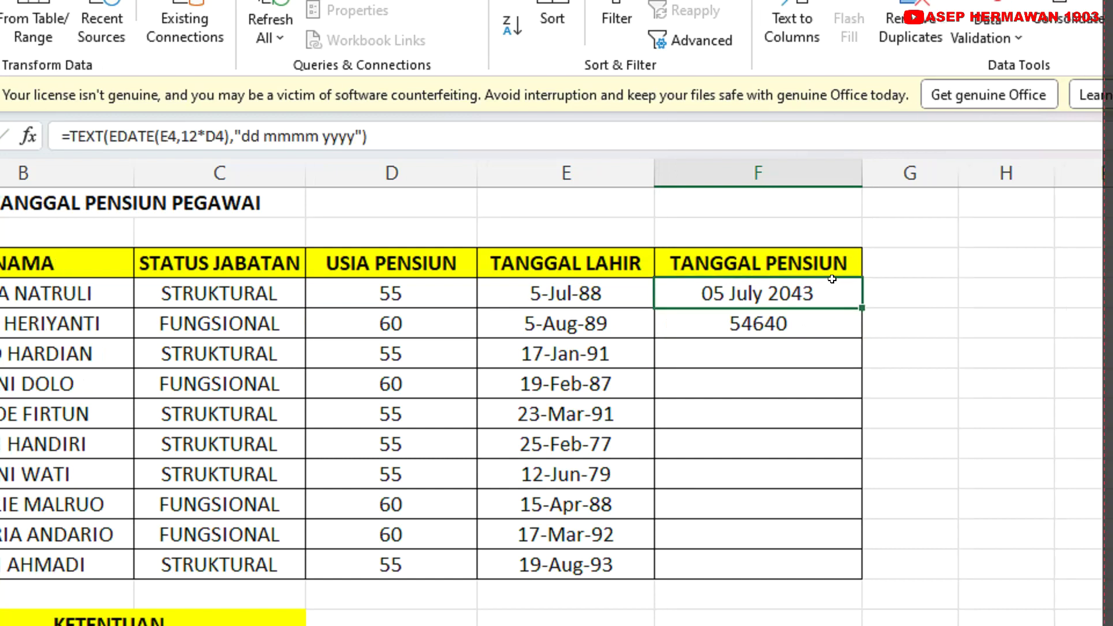
pyautogui.click(780, 312)
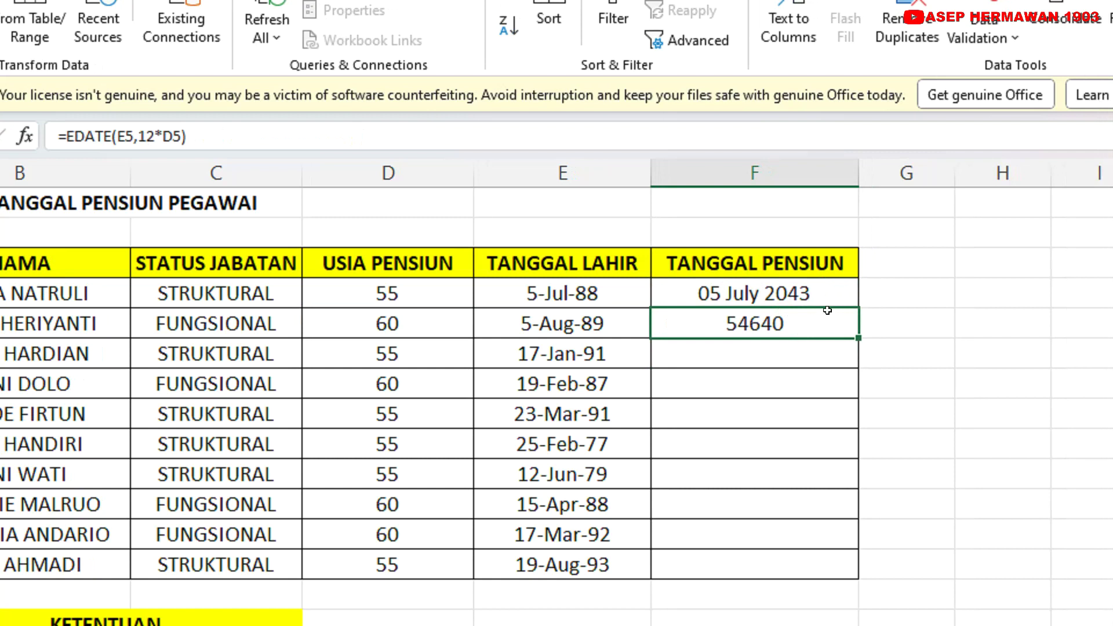
# Step: Format F5 as a Date with the Indonesian locale and the type 14 Maret 2012
pyautogui.click(767, 355)
pyautogui.click(765, 322)
pyautogui.rightClick(809, 319)
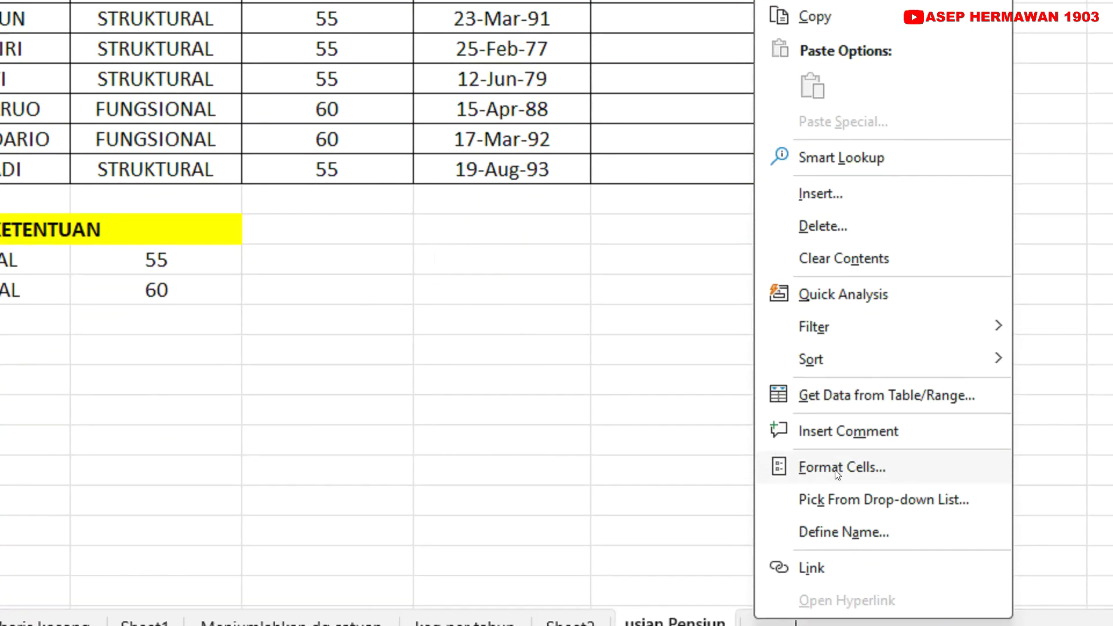
pyautogui.click(836, 472)
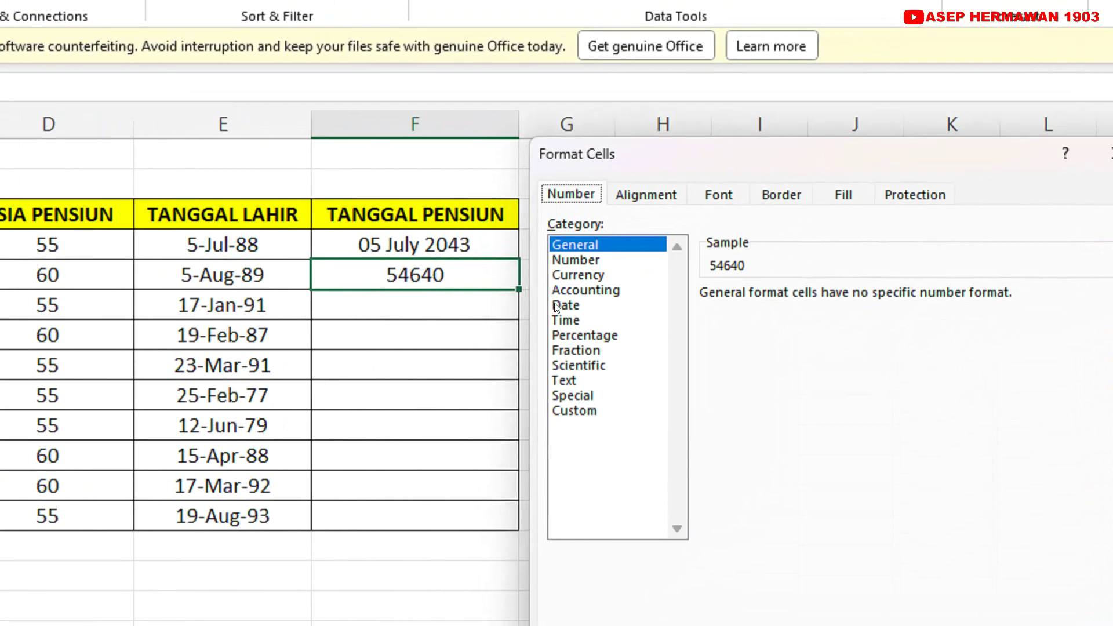
pyautogui.click(555, 306)
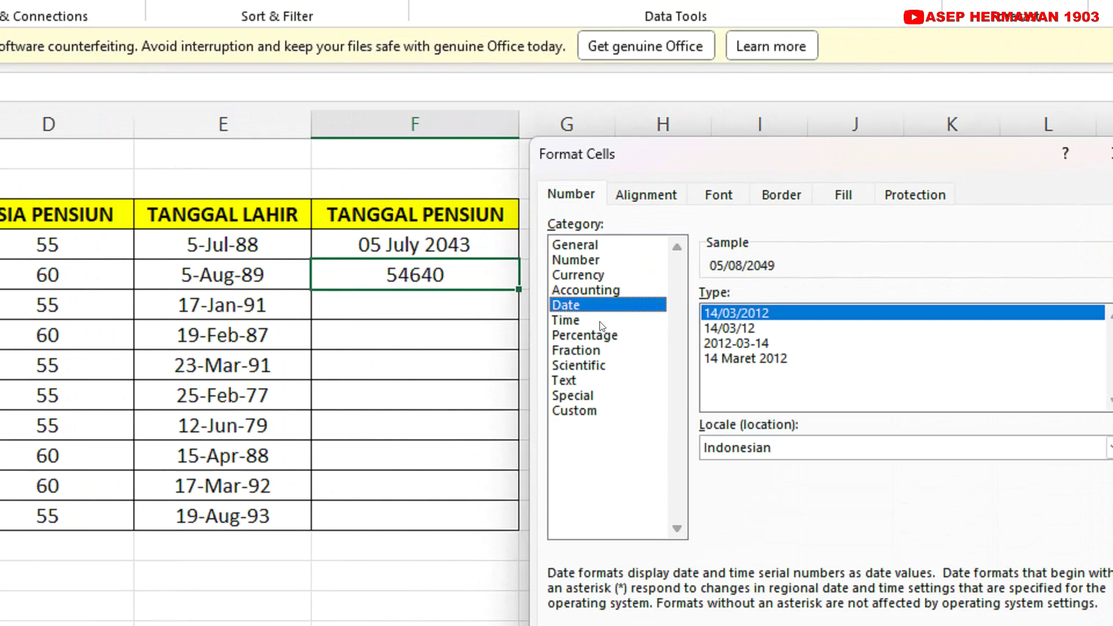
pyautogui.click(749, 451)
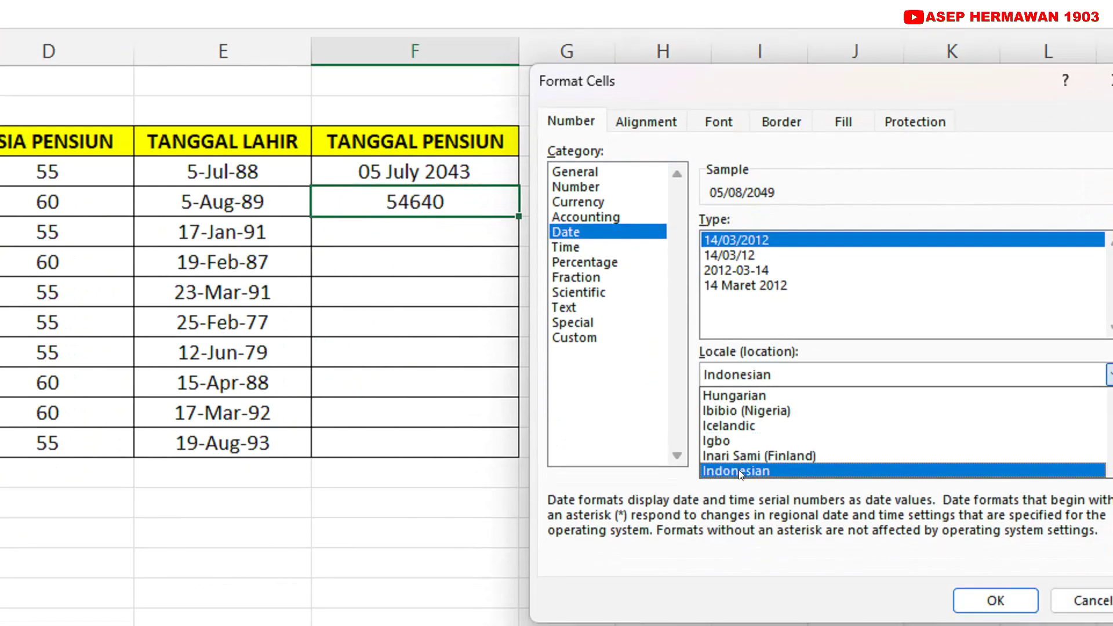
pyautogui.click(732, 451)
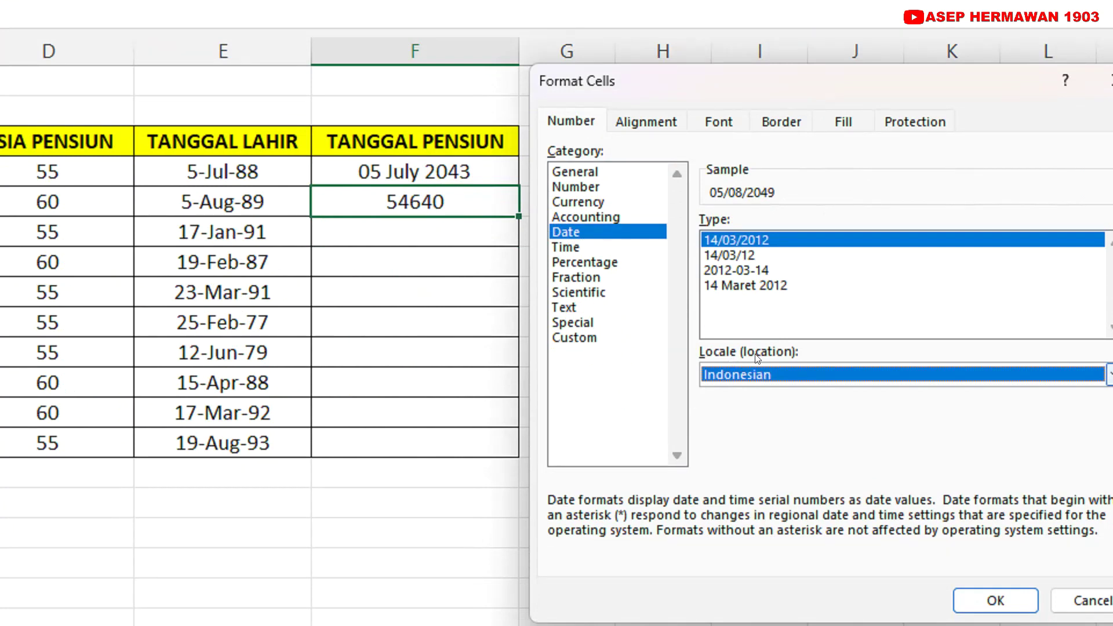
pyautogui.click(737, 287)
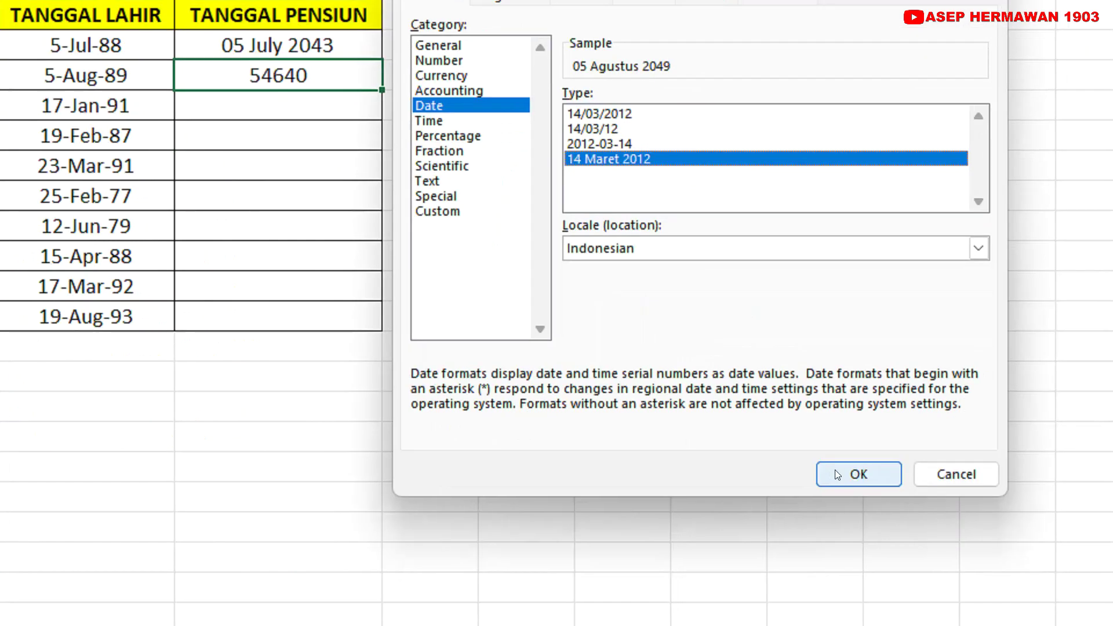
pyautogui.click(835, 469)
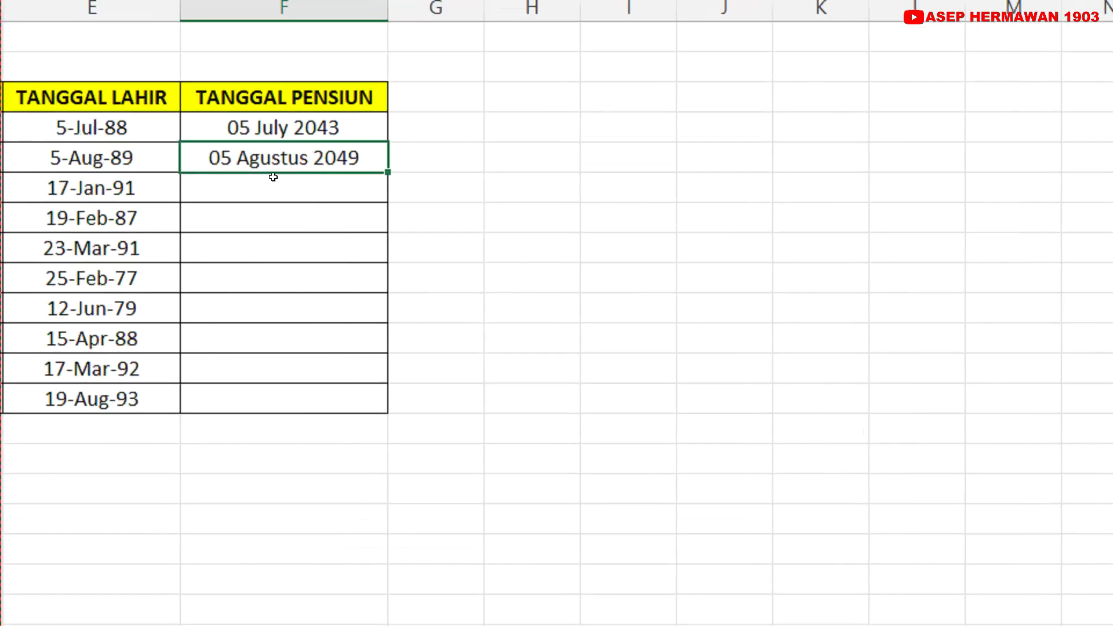
# Step: Examine the TEXT function and its "dd mmmm yyyy" format argument in the F4 formula
pyautogui.doubleClick(276, 137)
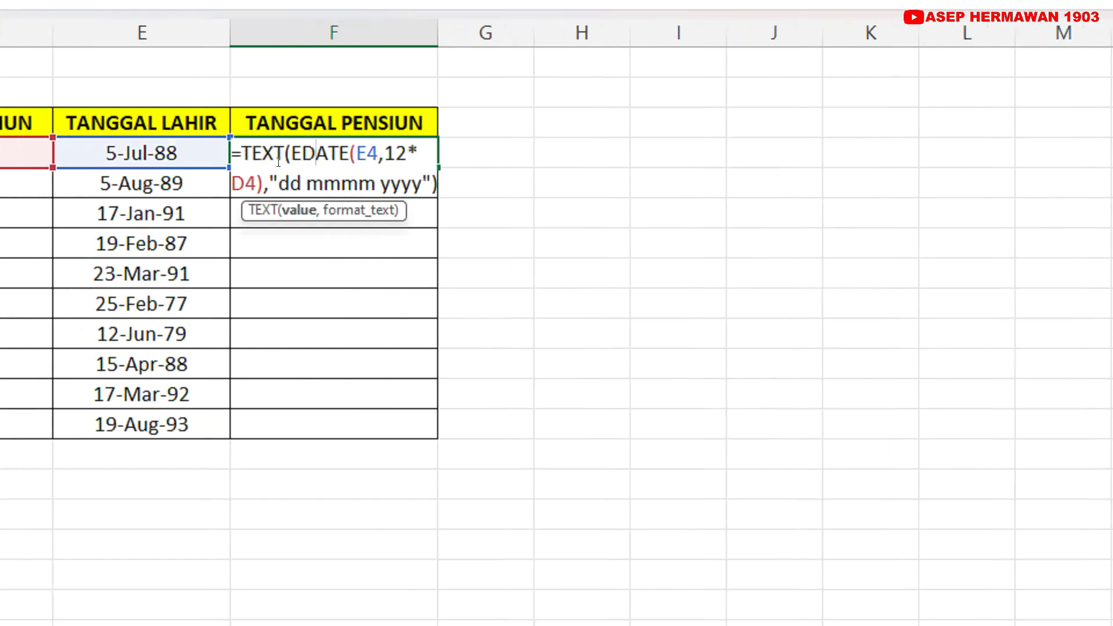
pyautogui.moveTo(241, 153); pyautogui.dragTo(283, 149)
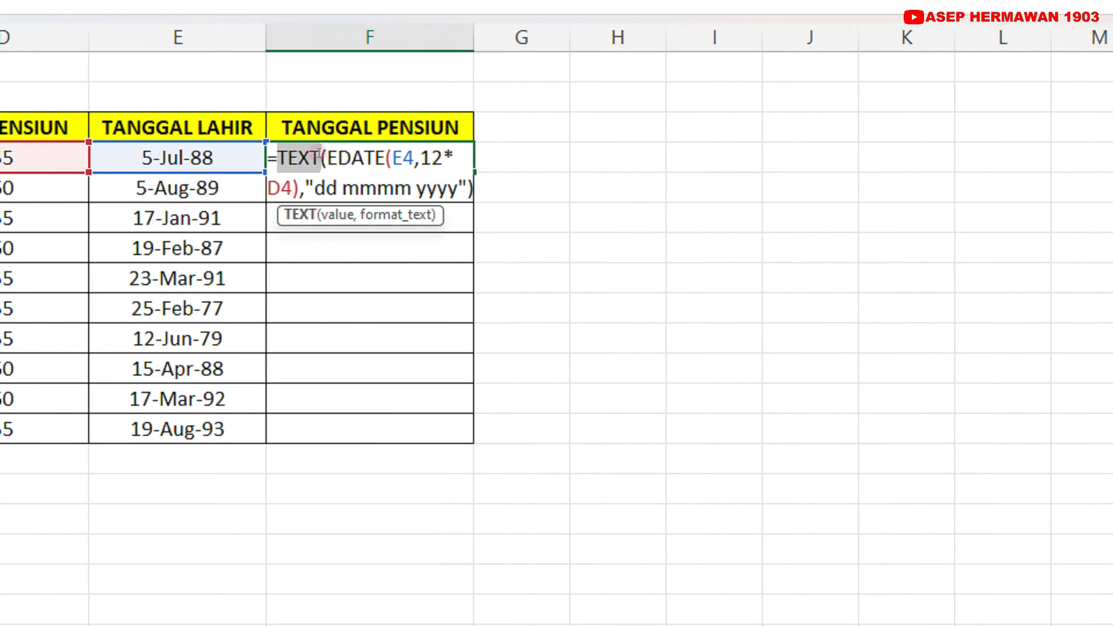
pyautogui.moveTo(306, 187); pyautogui.dragTo(463, 181)
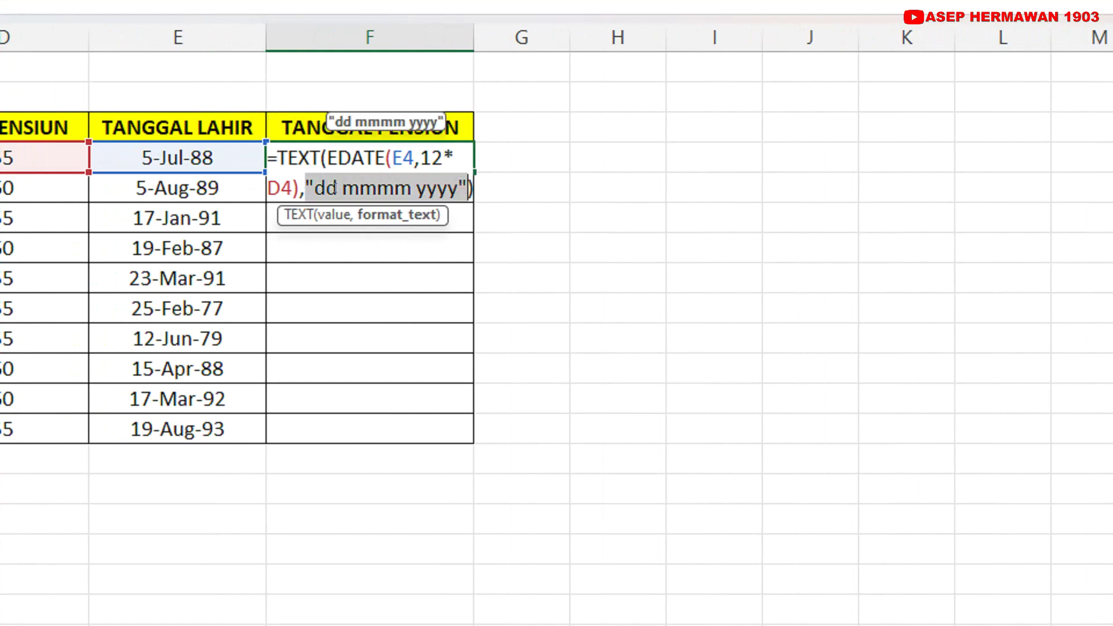
pyautogui.press('Return')
# Step: Review the cell format settings of F5 and reapply the Date type 14 Maret 2012
pyautogui.rightClick(431, 194)
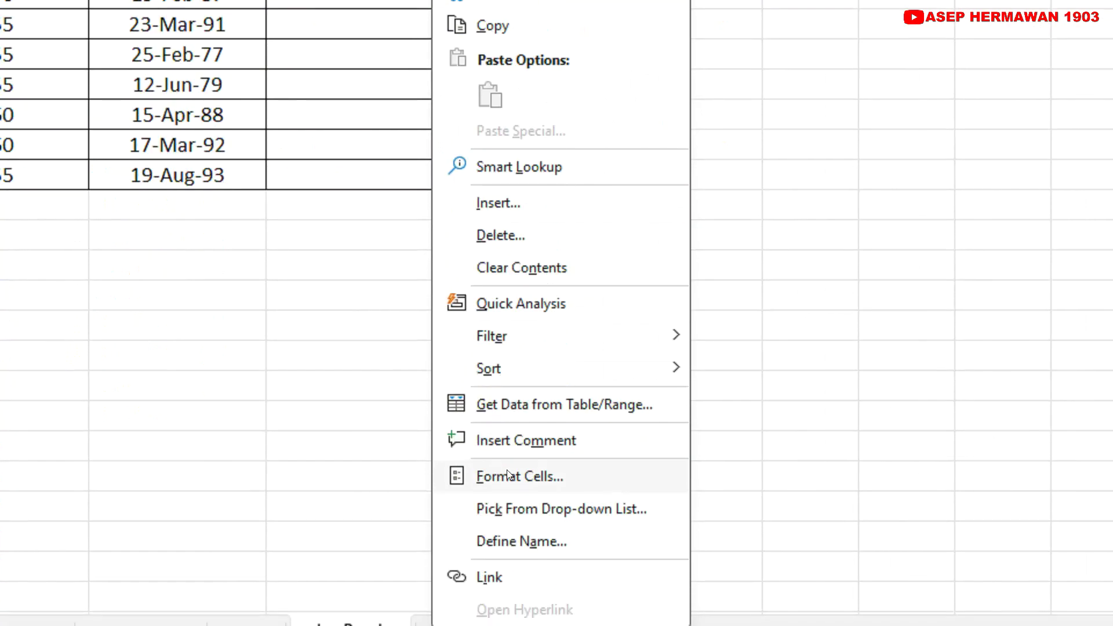
pyautogui.click(507, 469)
pyautogui.moveTo(530, 129); pyautogui.dragTo(568, 157)
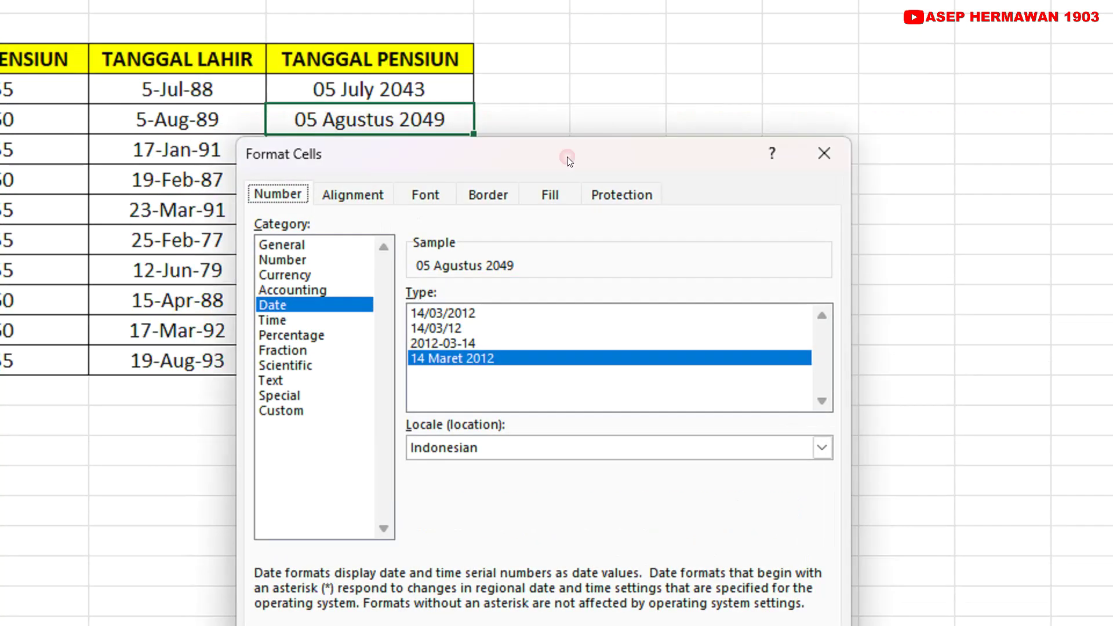
pyautogui.click(443, 358)
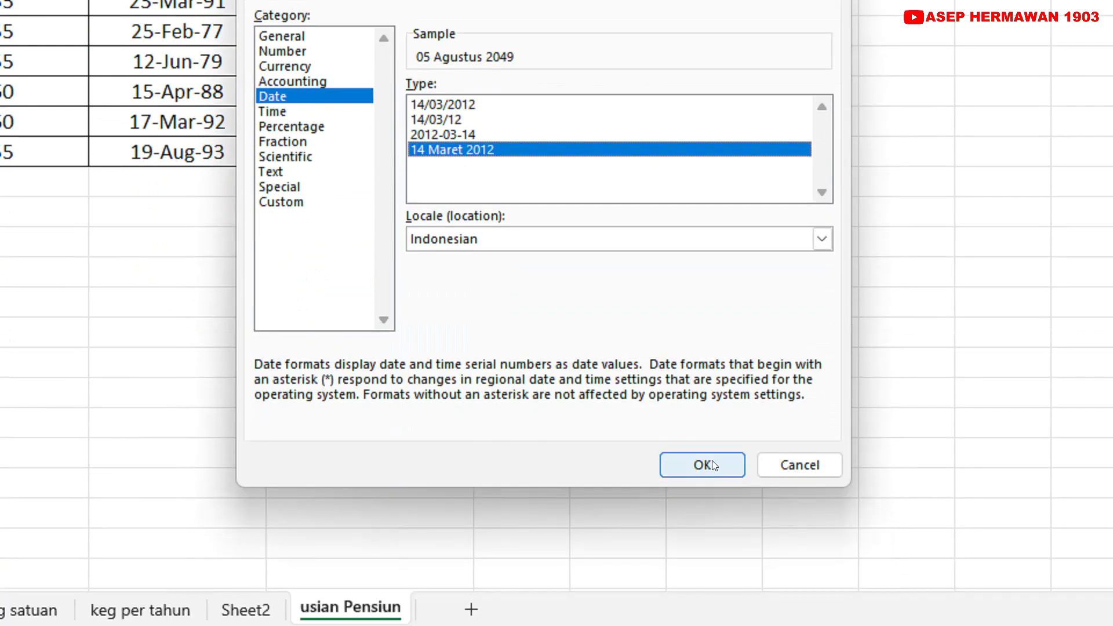
pyautogui.click(714, 465)
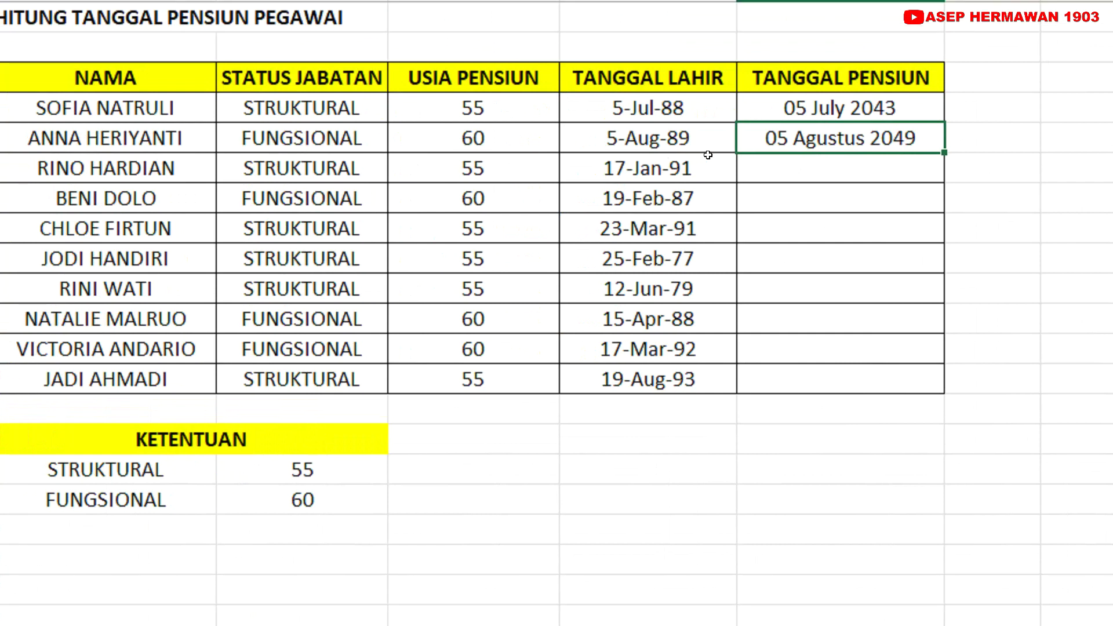
# Step: Fill the F4 retirement date formula down through F13 to cover all remaining employees
pyautogui.click(789, 100)
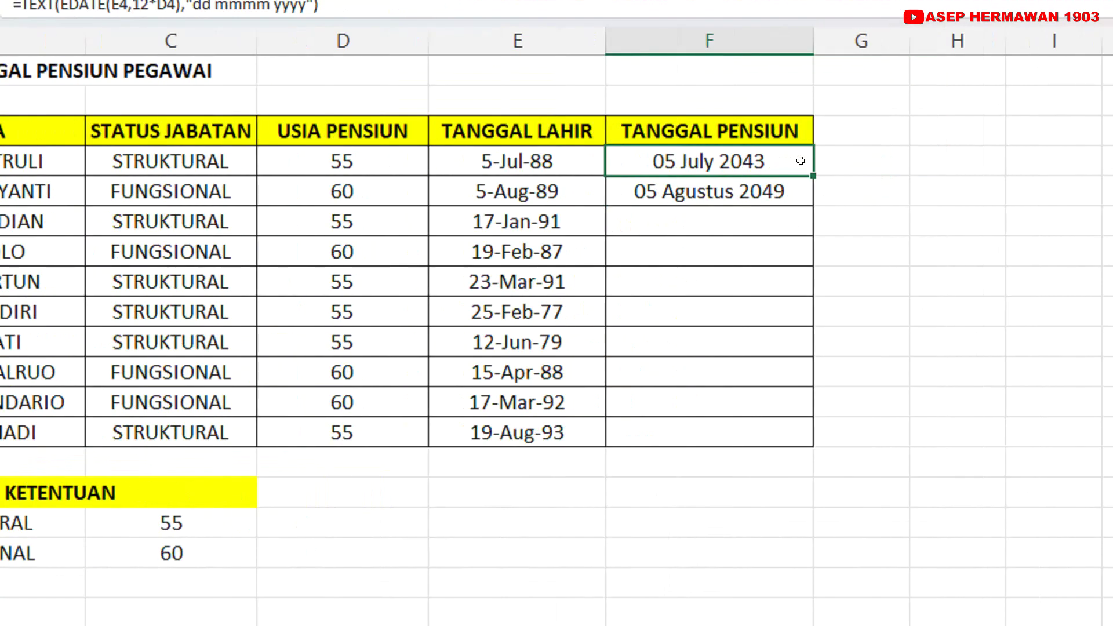
pyautogui.moveTo(814, 173); pyautogui.dragTo(806, 447)
pyautogui.click(709, 372)
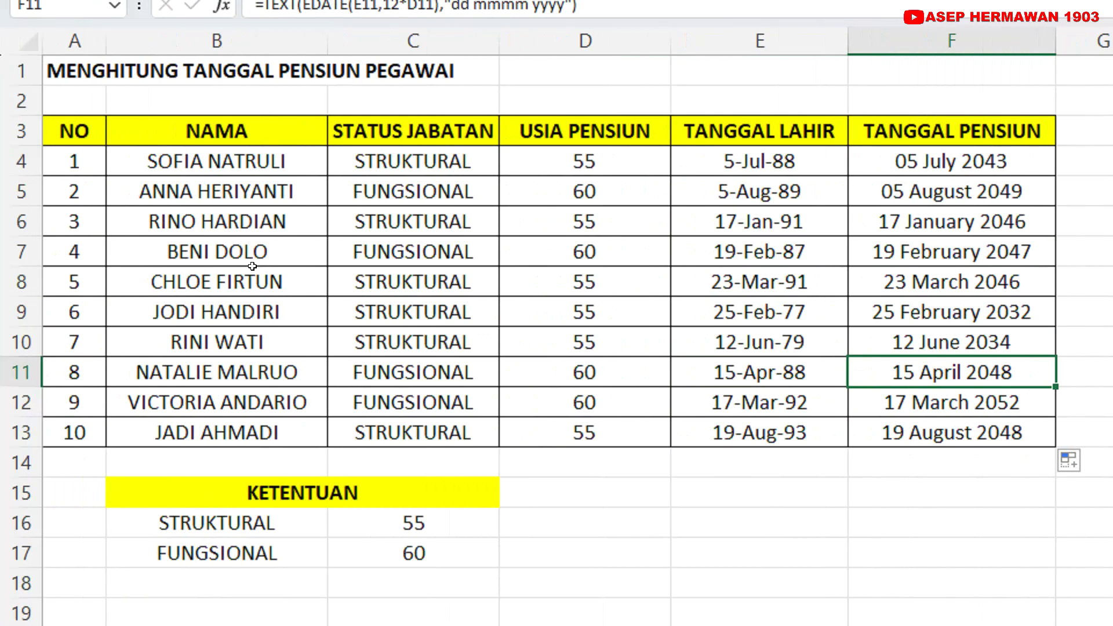
# Step: Review row 6 across name, position status, retirement age, birth date and calculated retirement date
pyautogui.click(226, 213)
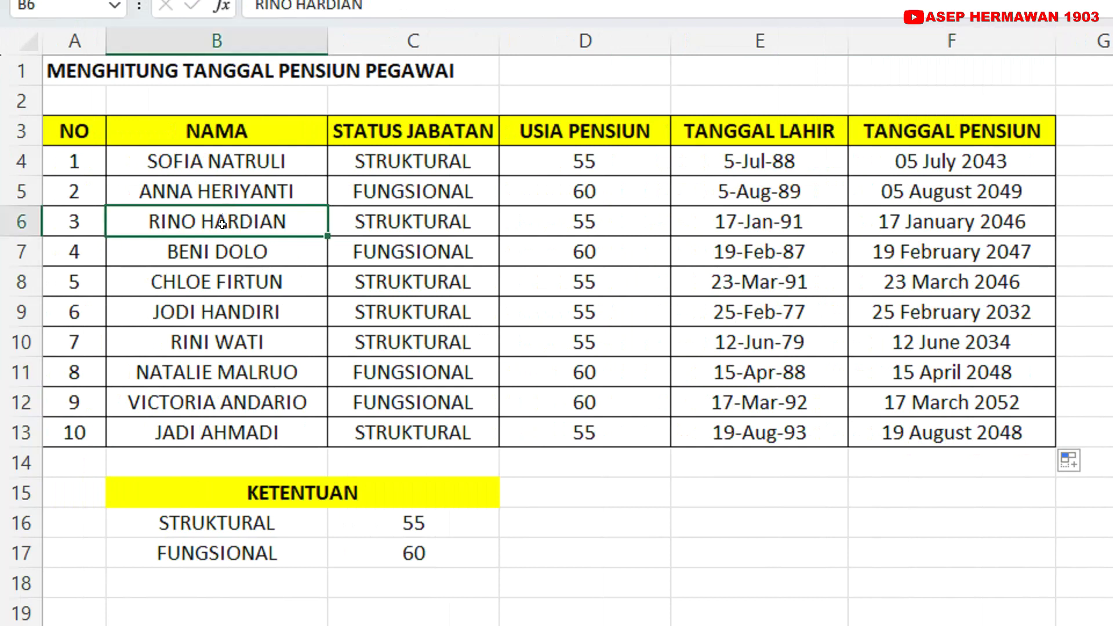
pyautogui.click(376, 224)
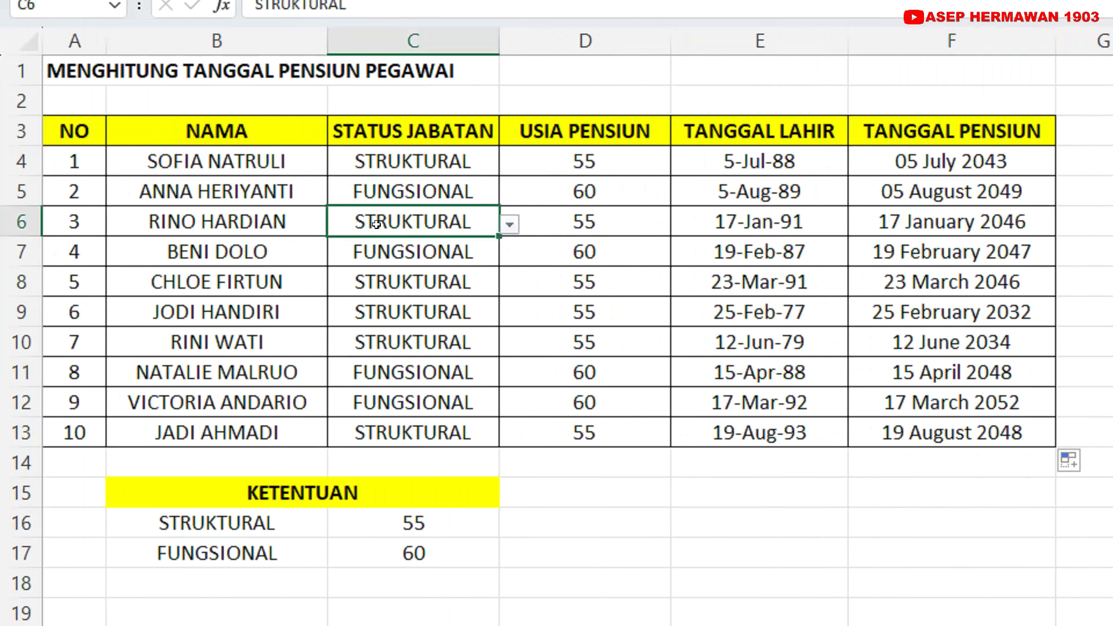
pyautogui.click(558, 214)
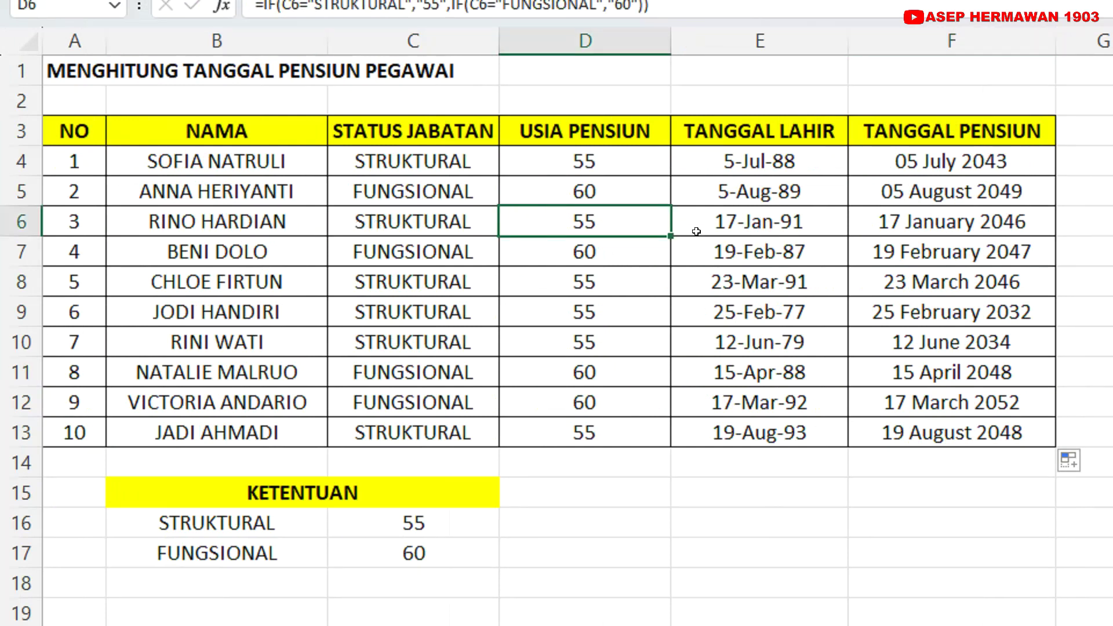
pyautogui.click(759, 216)
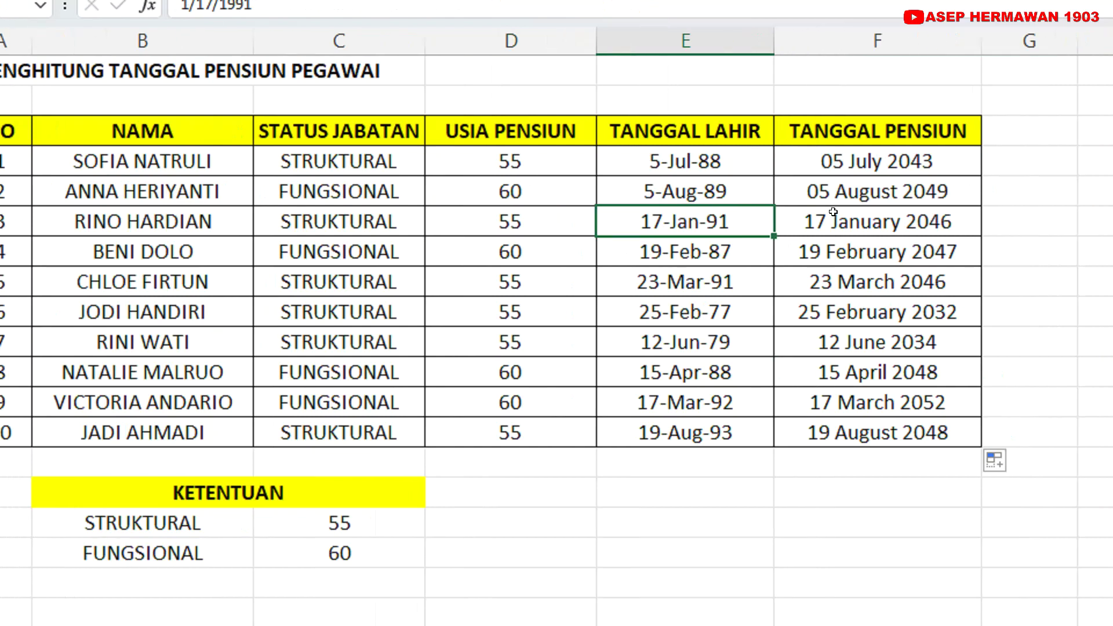
pyautogui.click(945, 223)
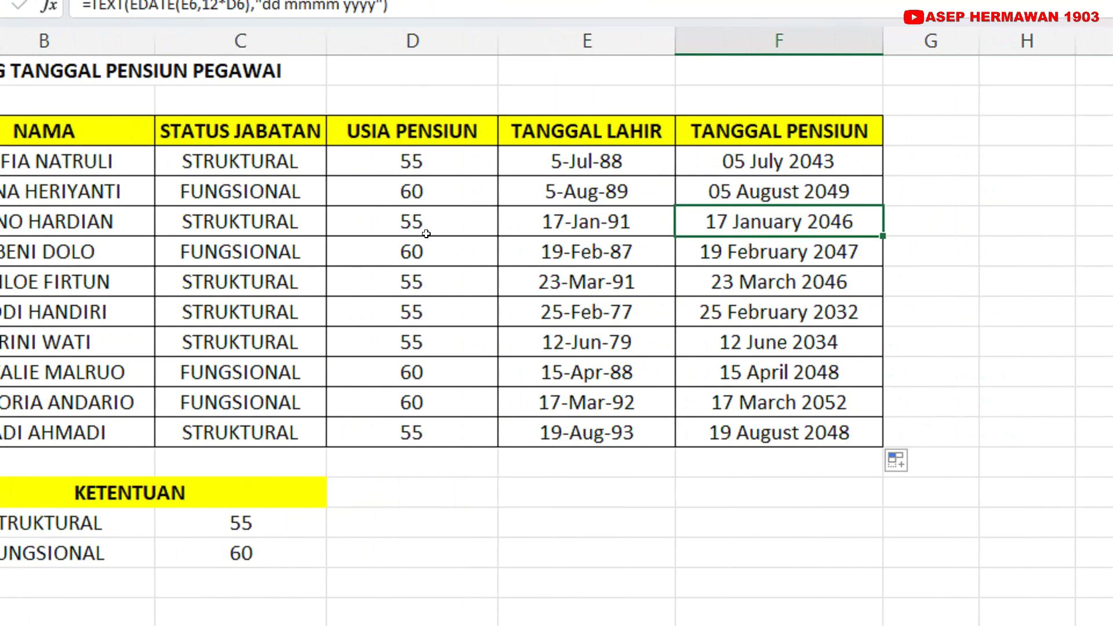
pyautogui.click(271, 229)
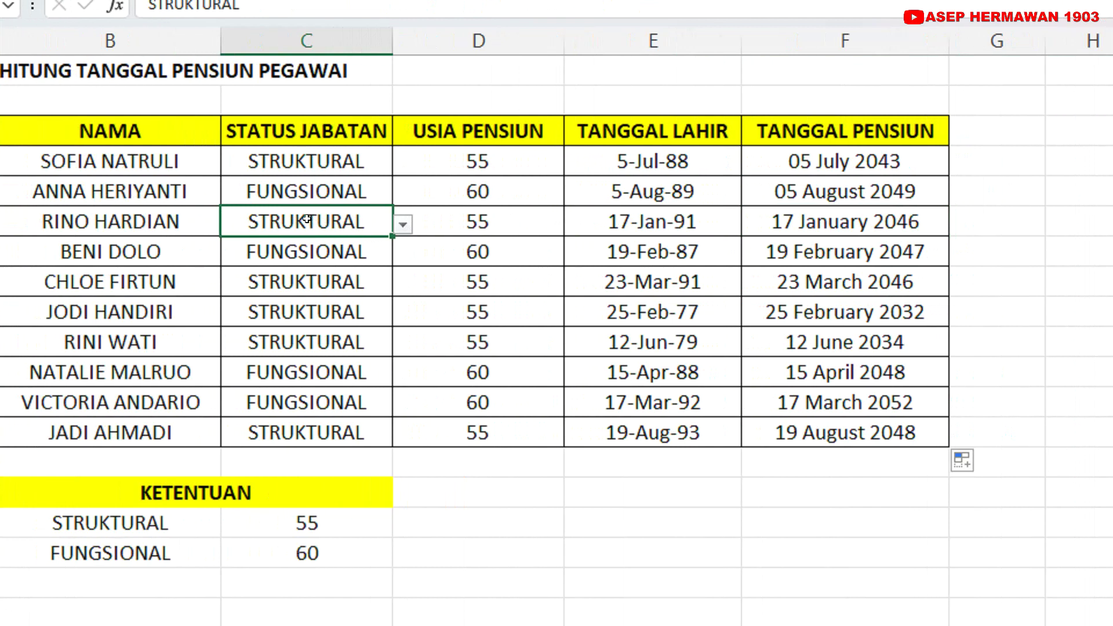
pyautogui.click(6, 221)
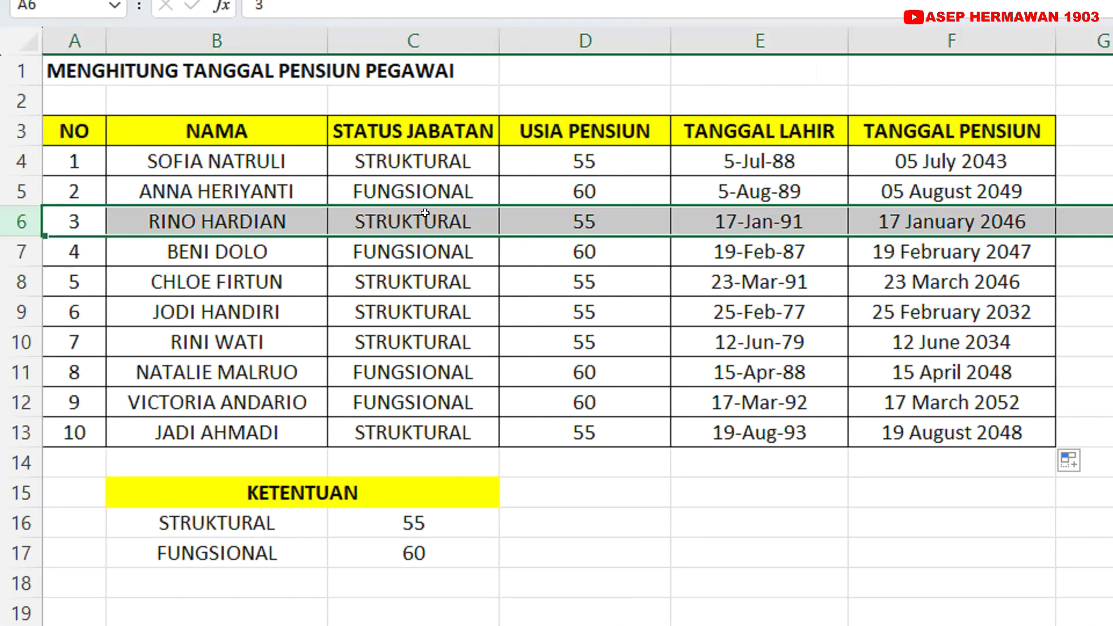
# Step: Change the position status in C6 to FUNGSIONAL and check the recalculated retirement age and retirement date in row 6
pyautogui.click(459, 213)
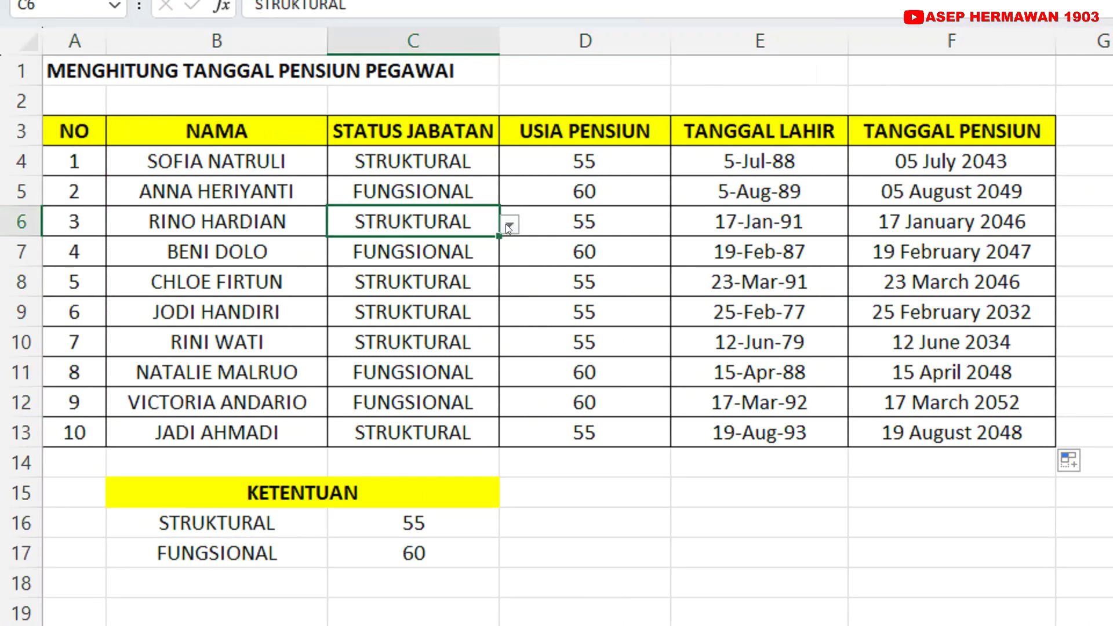
pyautogui.click(506, 224)
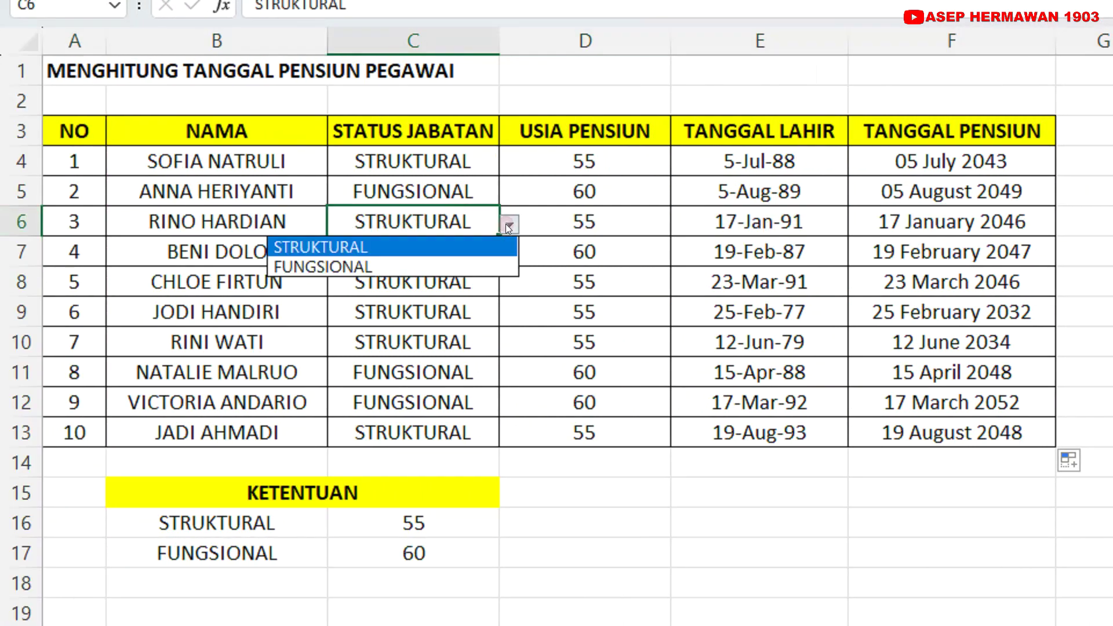
pyautogui.click(465, 264)
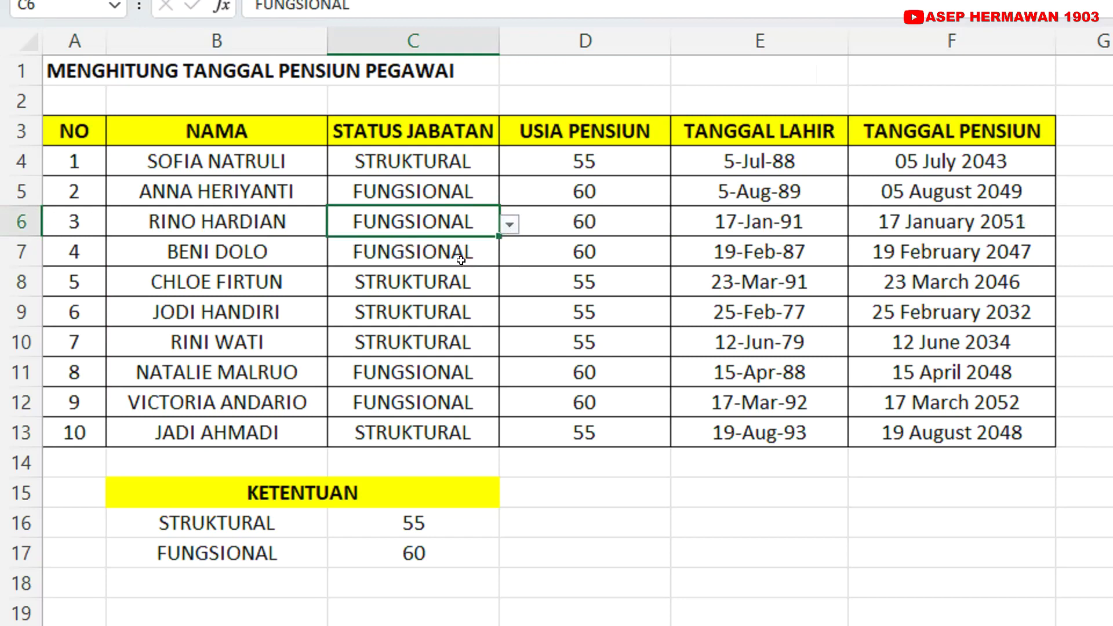
pyautogui.click(624, 224)
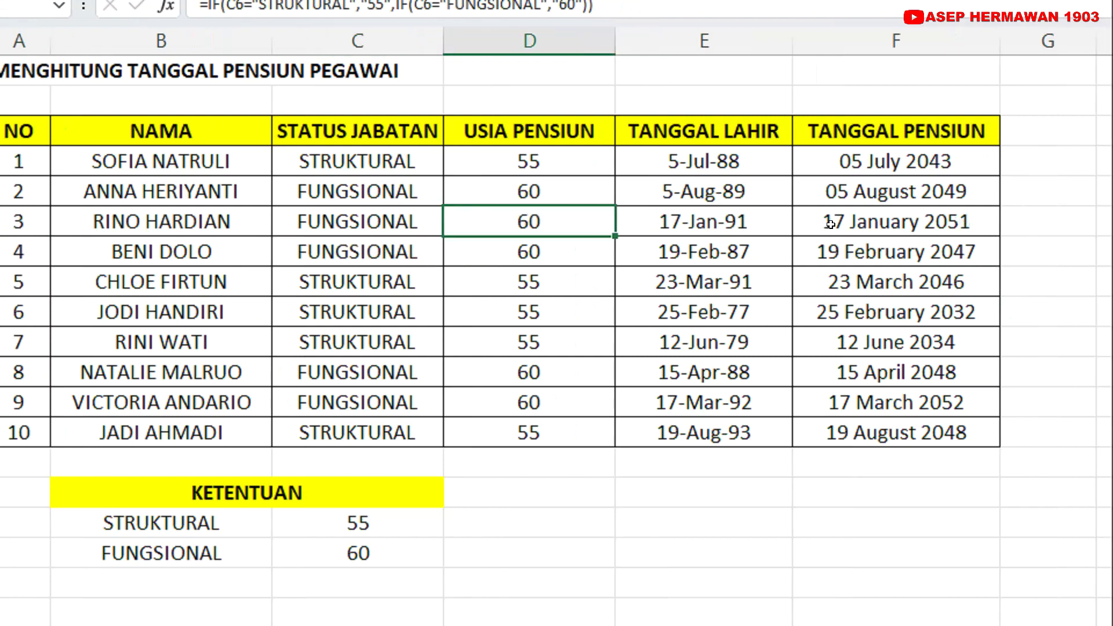
pyautogui.click(891, 222)
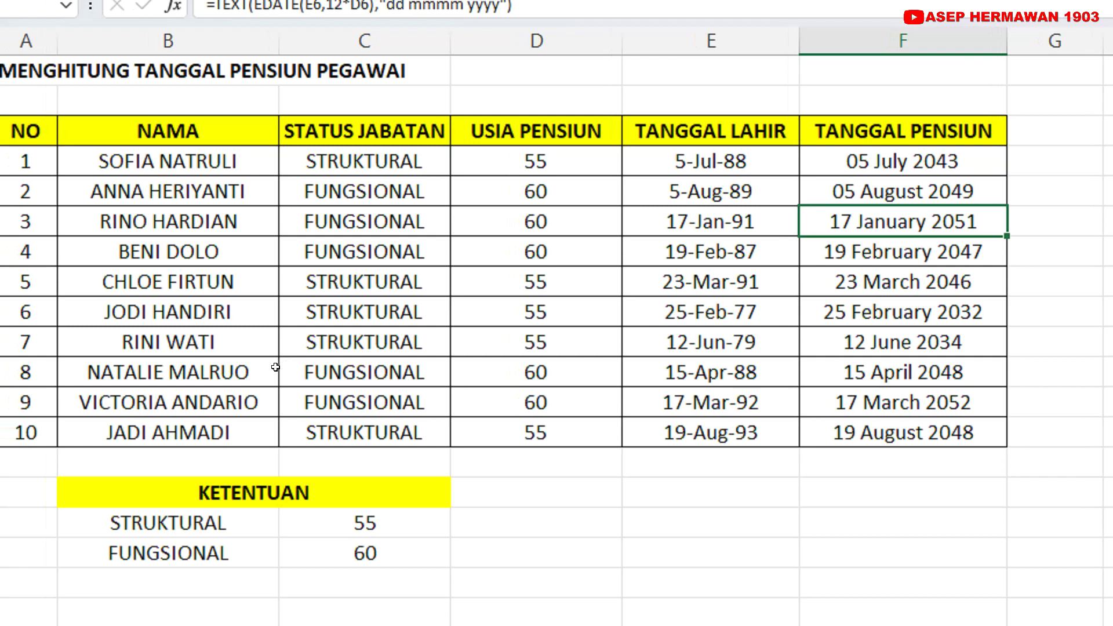
# Step: Change the position status in C11 to STRUKTURAL and check the recalculated retirement age and retirement date in row 11
pyautogui.click(306, 369)
pyautogui.click(29, 374)
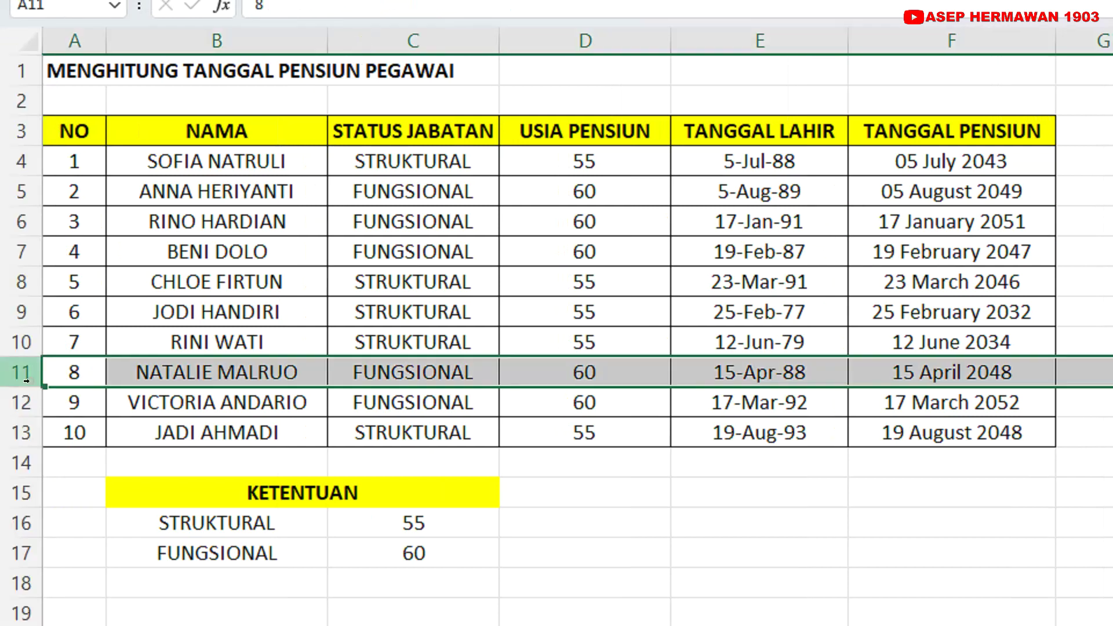
pyautogui.click(502, 371)
pyautogui.click(485, 366)
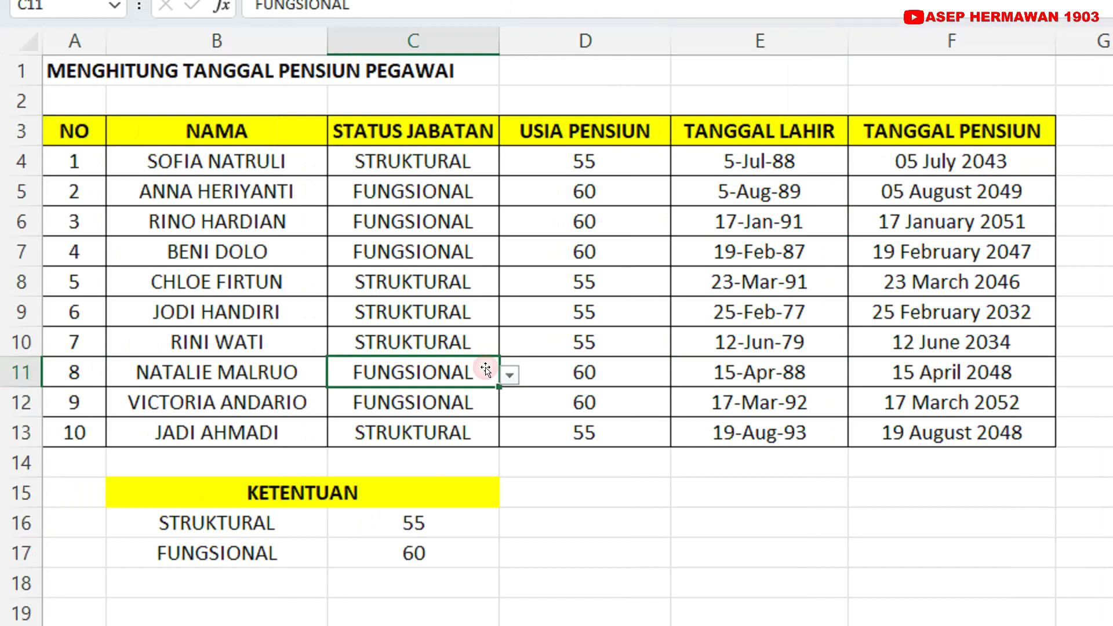
pyautogui.click(898, 372)
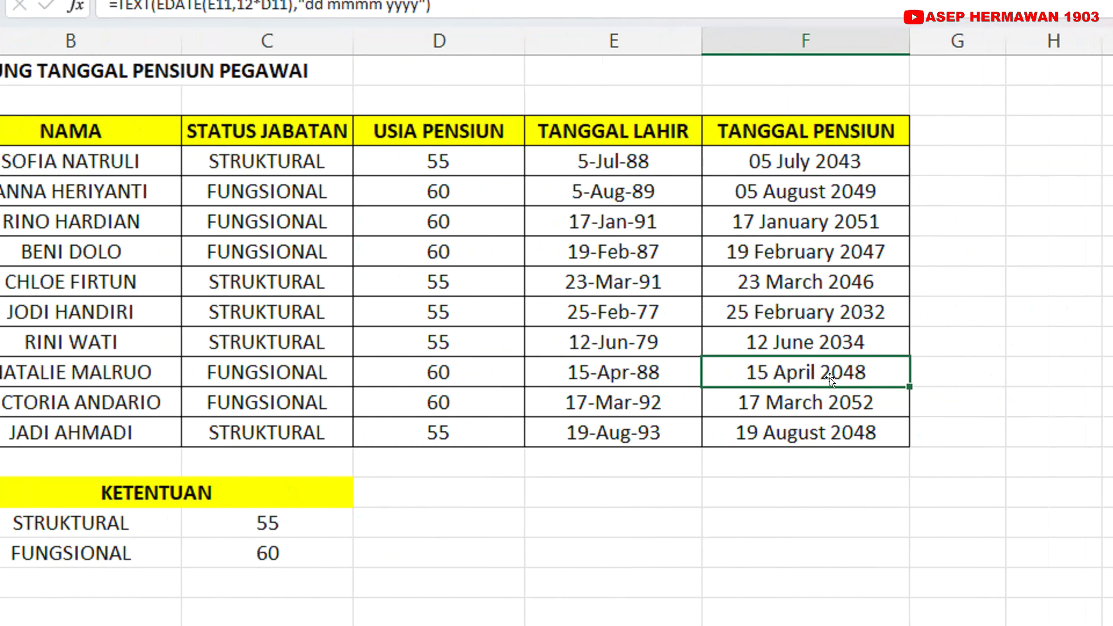
pyautogui.click(334, 372)
pyautogui.click(363, 380)
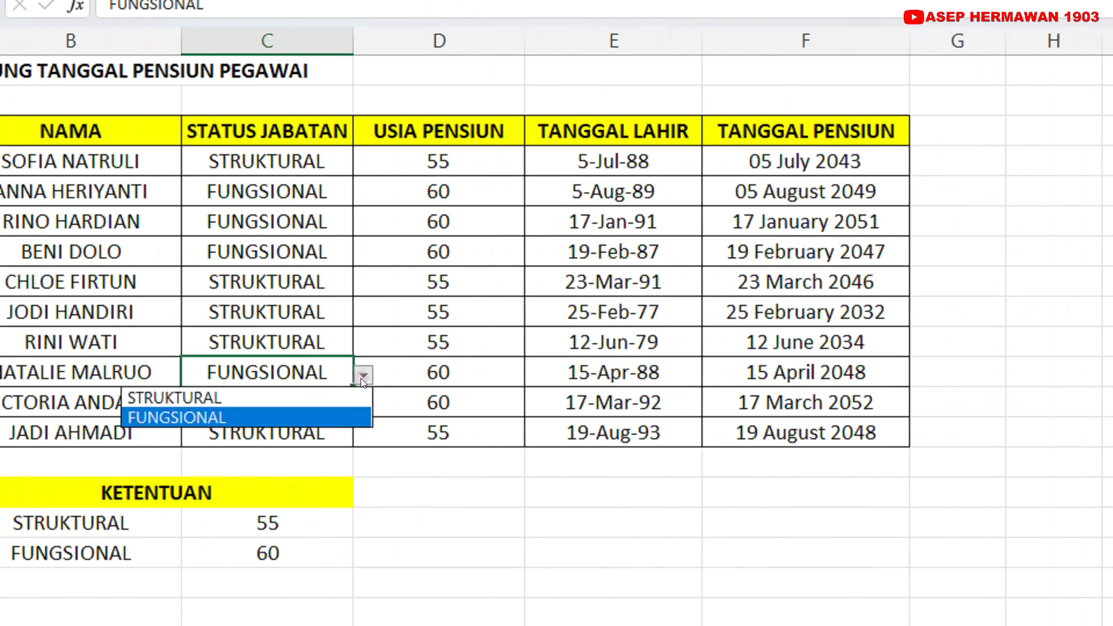
pyautogui.click(321, 392)
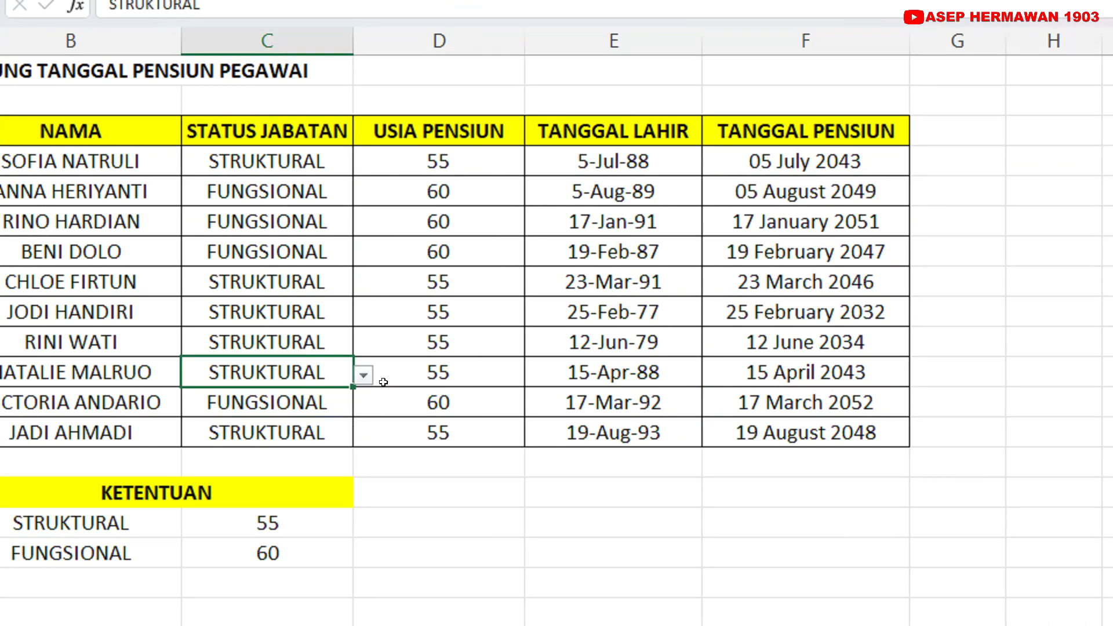
pyautogui.click(453, 371)
pyautogui.click(792, 372)
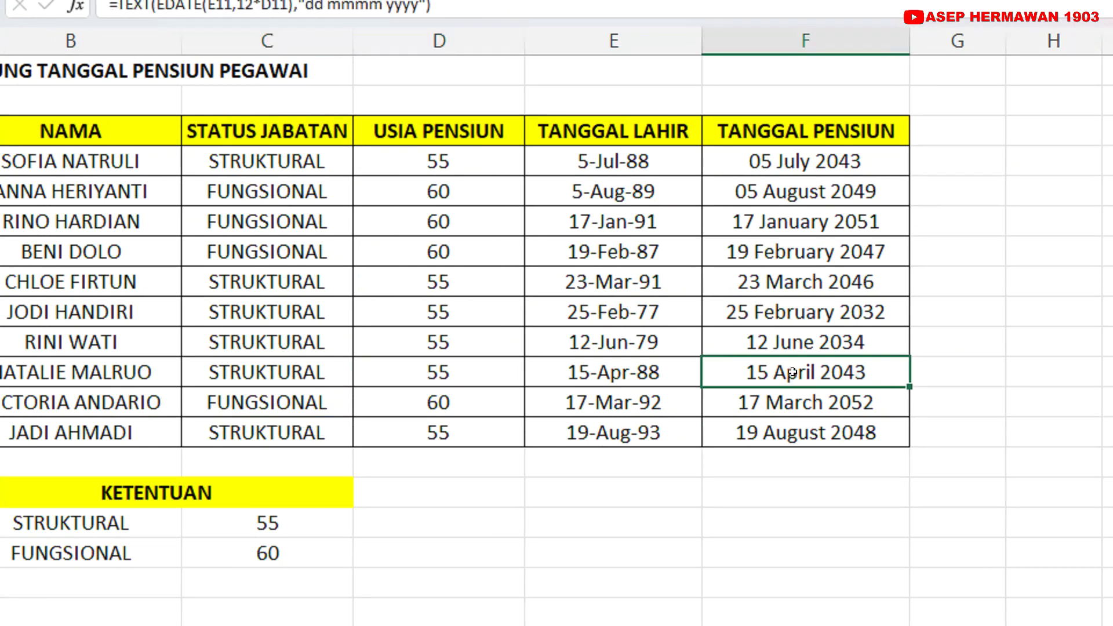